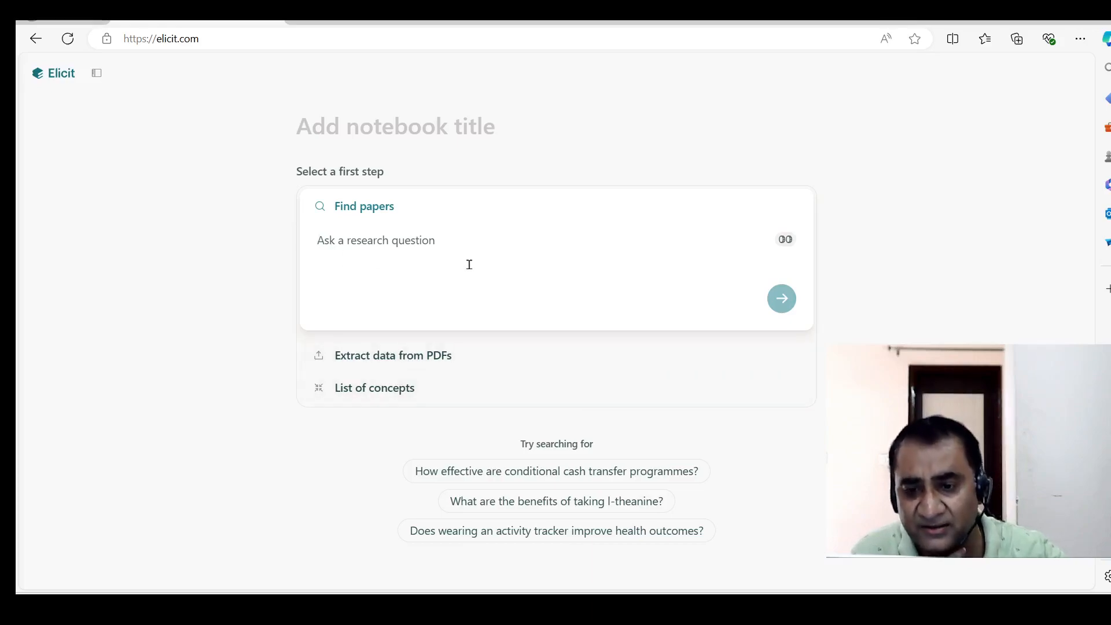
Step: Search for papers on the research question "what makes a happy life?"
left_click(518, 252)
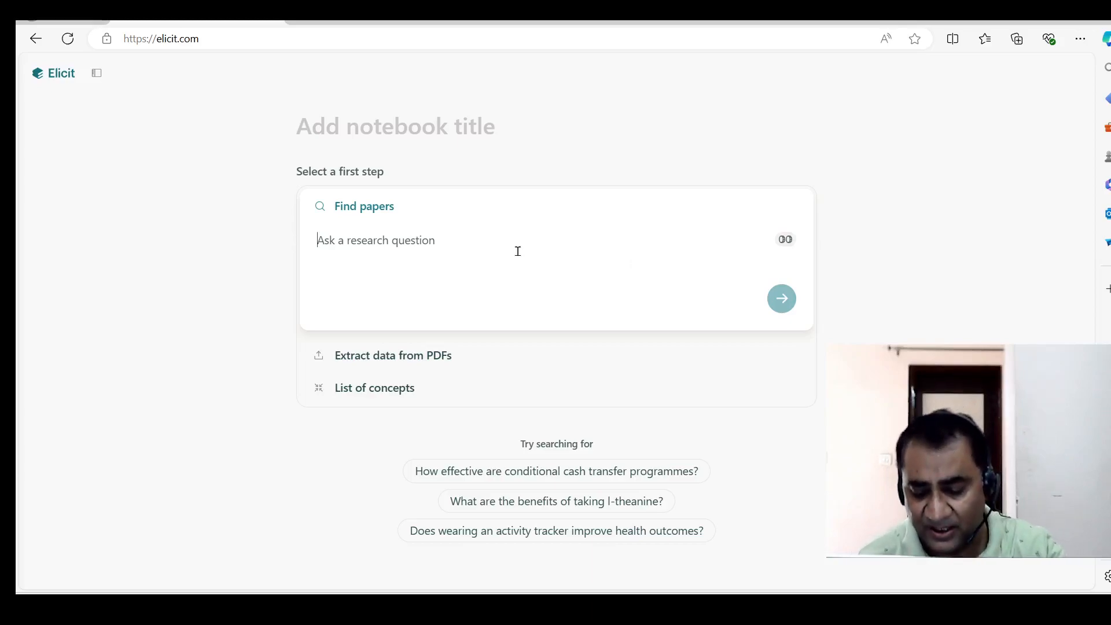
type("what ")
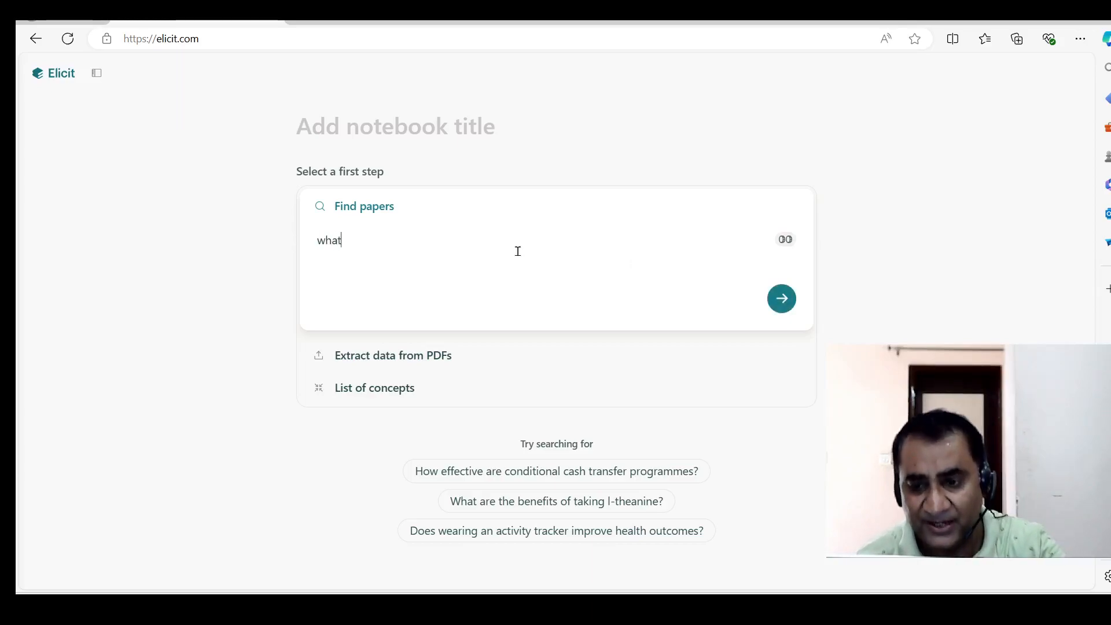
type("makes ")
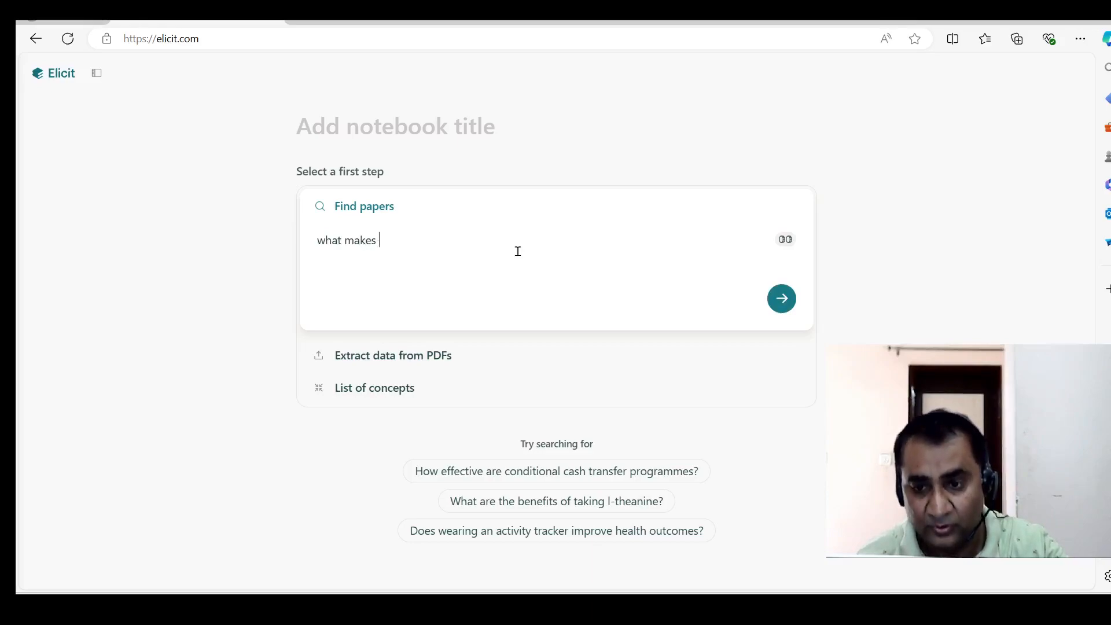
type("a happy life?")
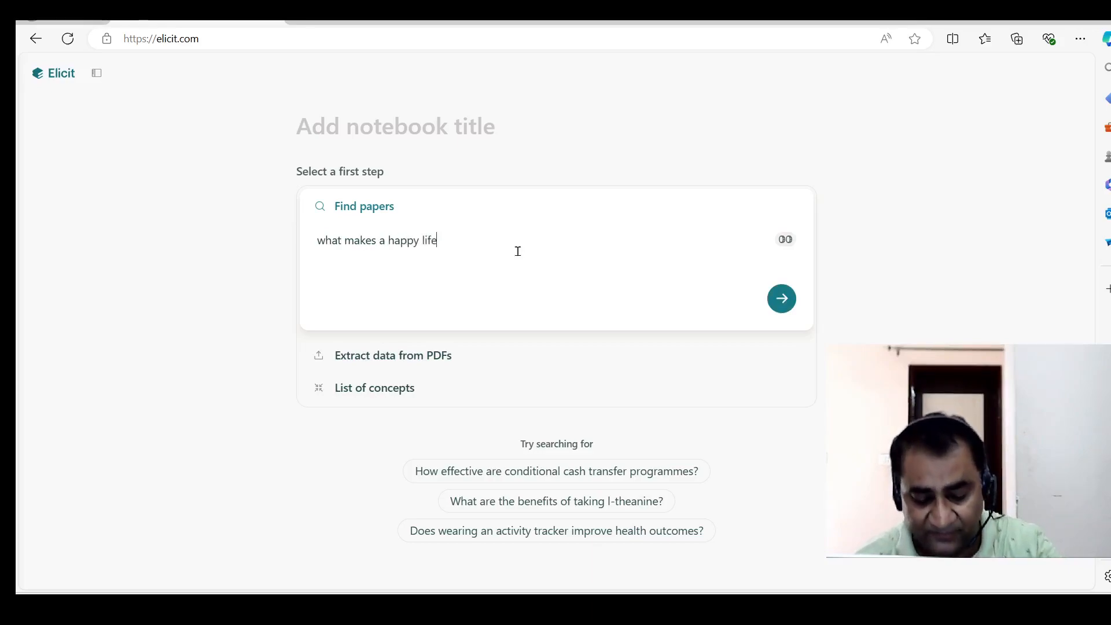
mouse_move(785, 242)
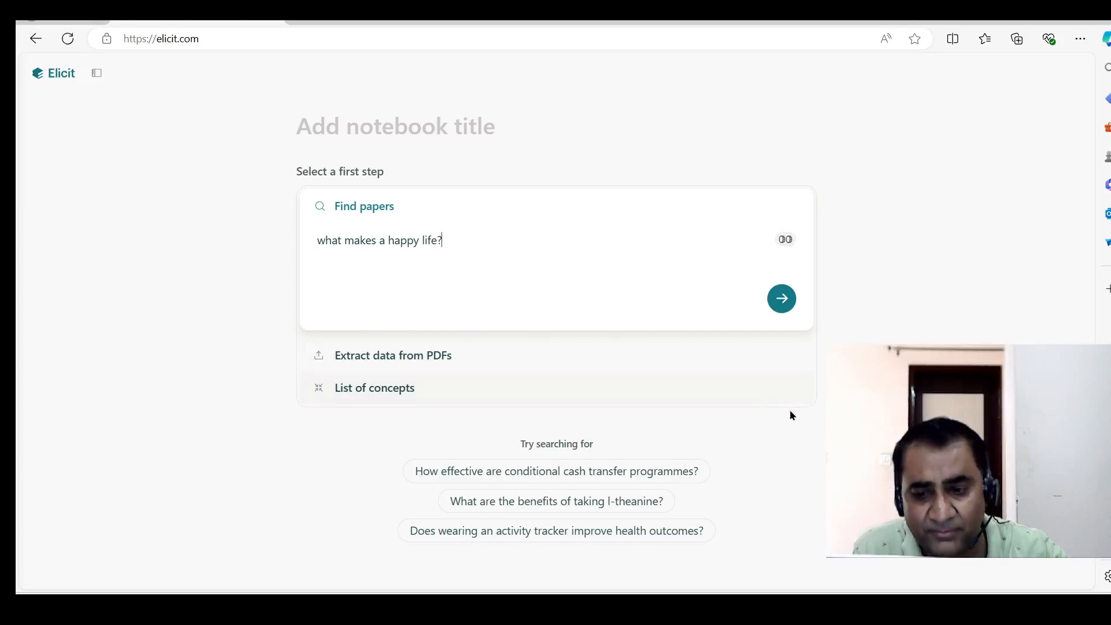
left_click(783, 304)
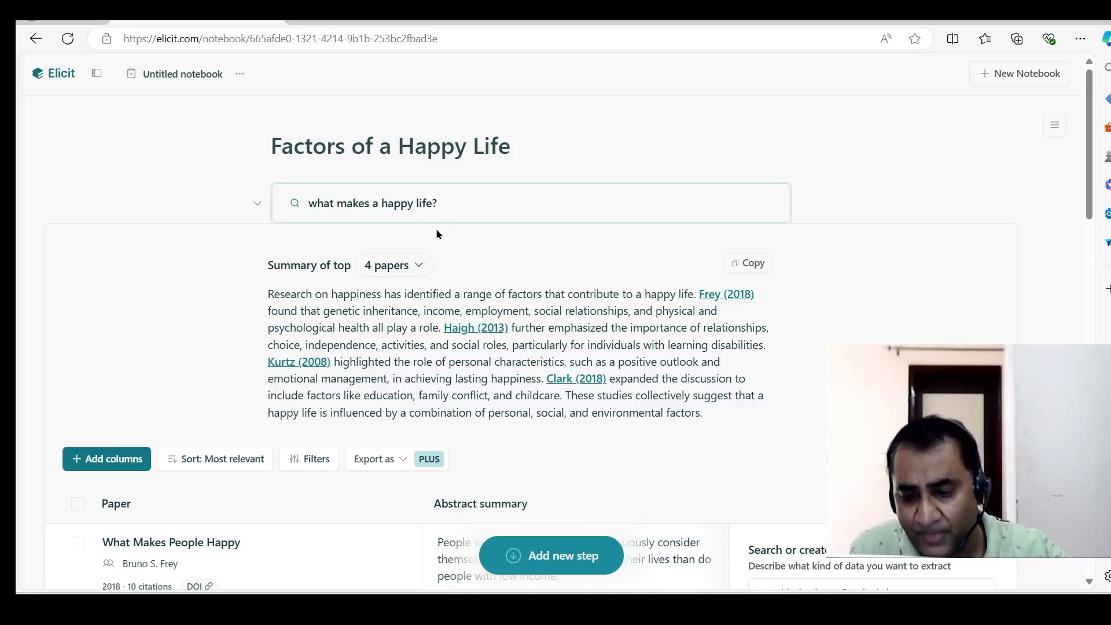
Step: Check the paper-count options for the summary of the top 4 papers and copy the summary text
scroll(438, 247, "down", 5)
scroll(438, 253, "up", 4)
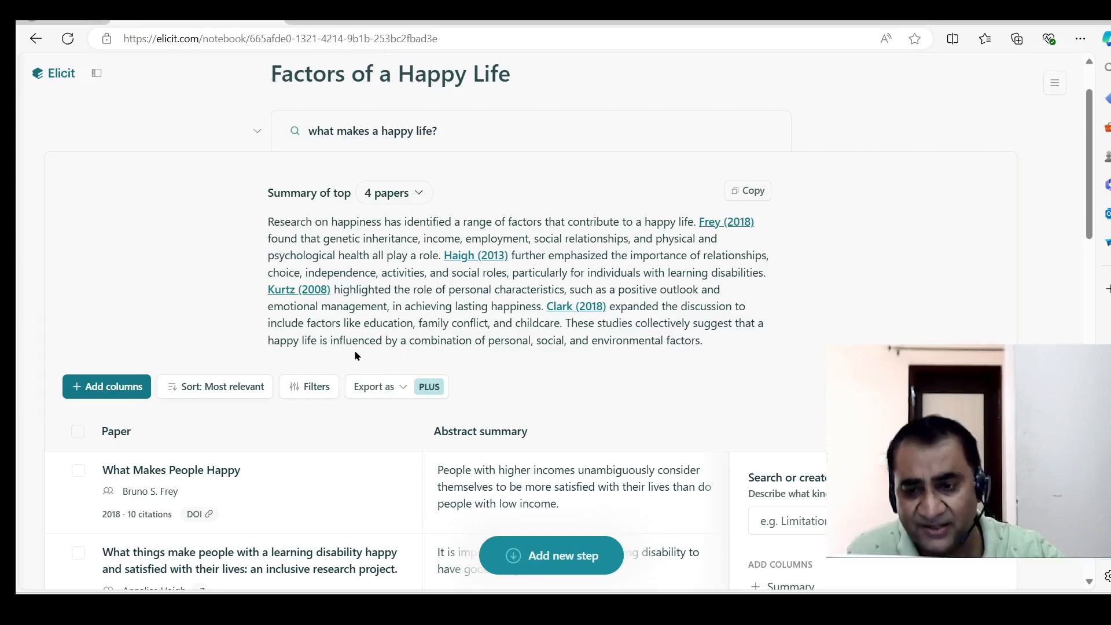
left_click(419, 194)
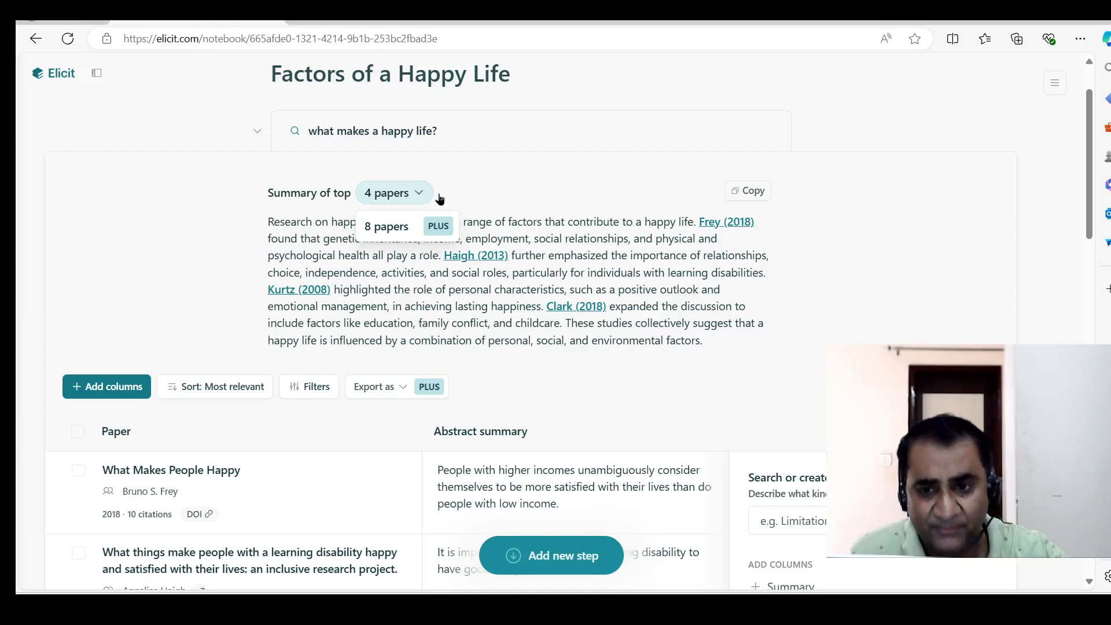
left_click(752, 192)
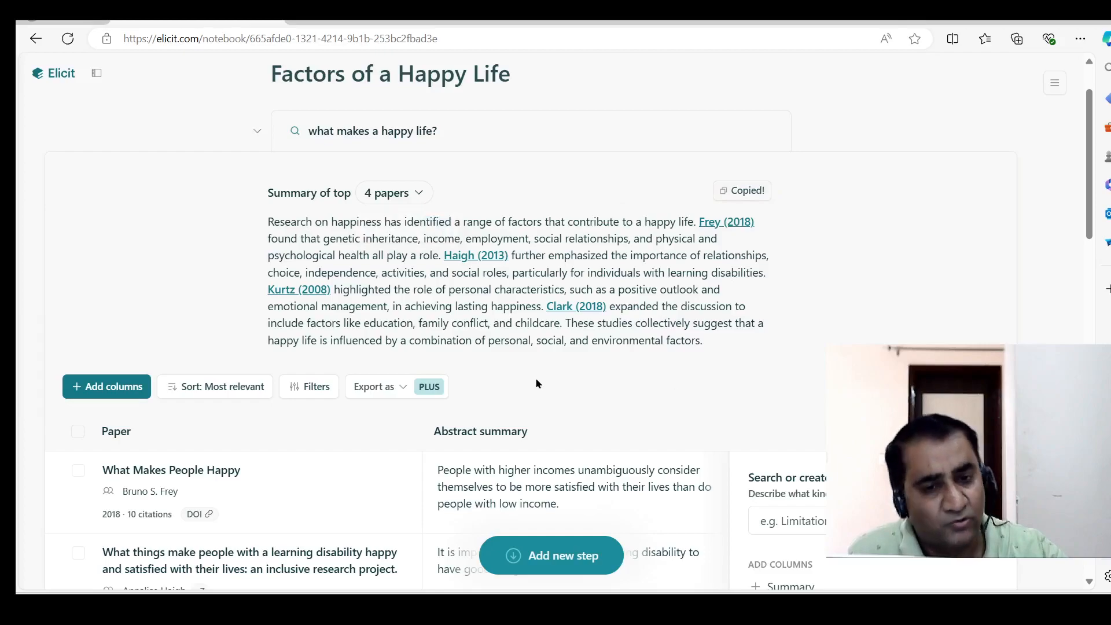
Step: Examine the list of found papers with their citation details, abstract summaries and discard option
scroll(552, 373, "down", 1)
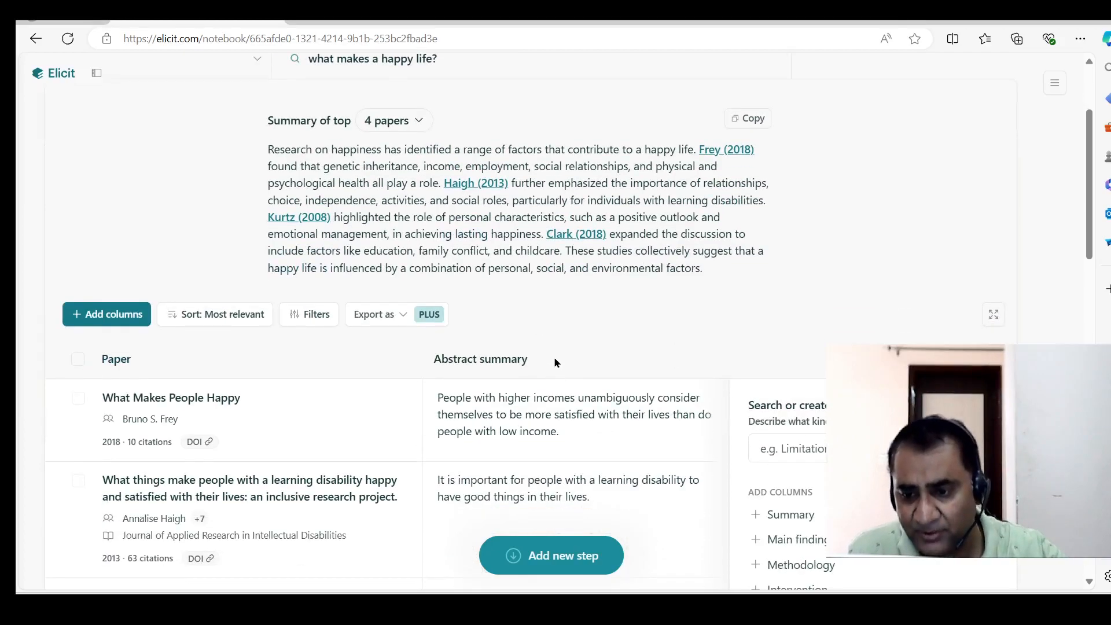
scroll(554, 357, "down", 1)
scroll(554, 361, "down", 5)
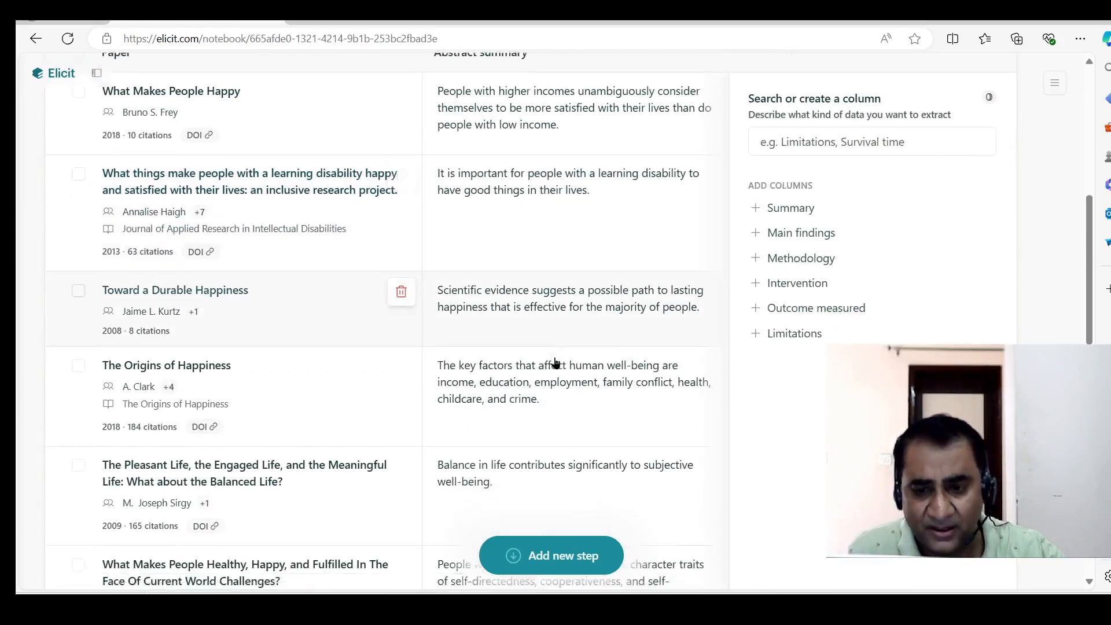
scroll(555, 363, "down", 3)
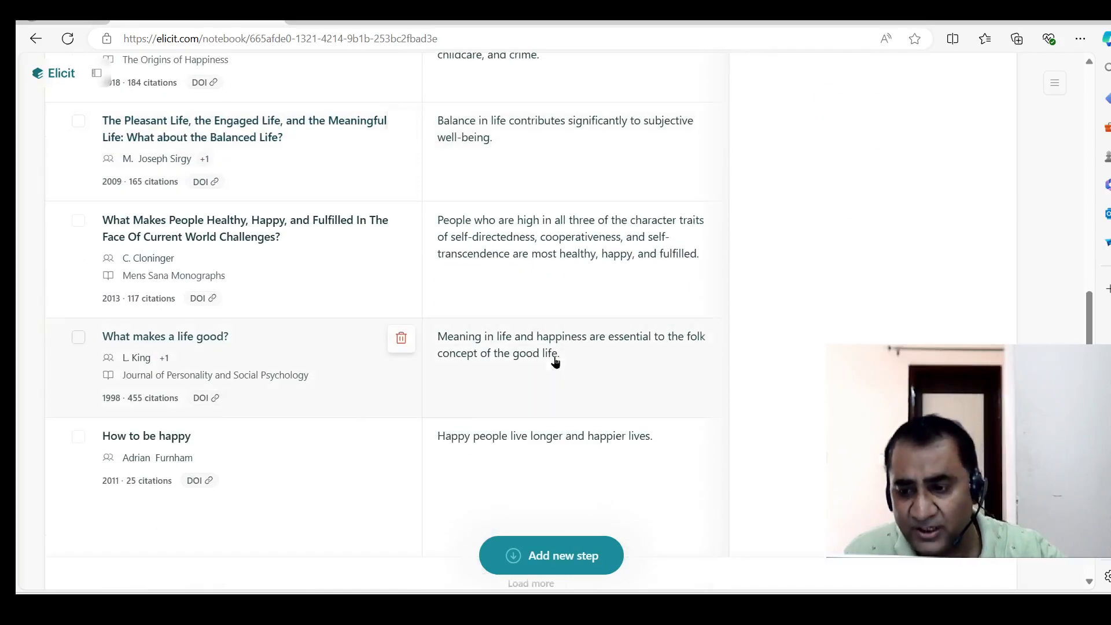
scroll(555, 363, "down", 4)
scroll(553, 359, "up", 10)
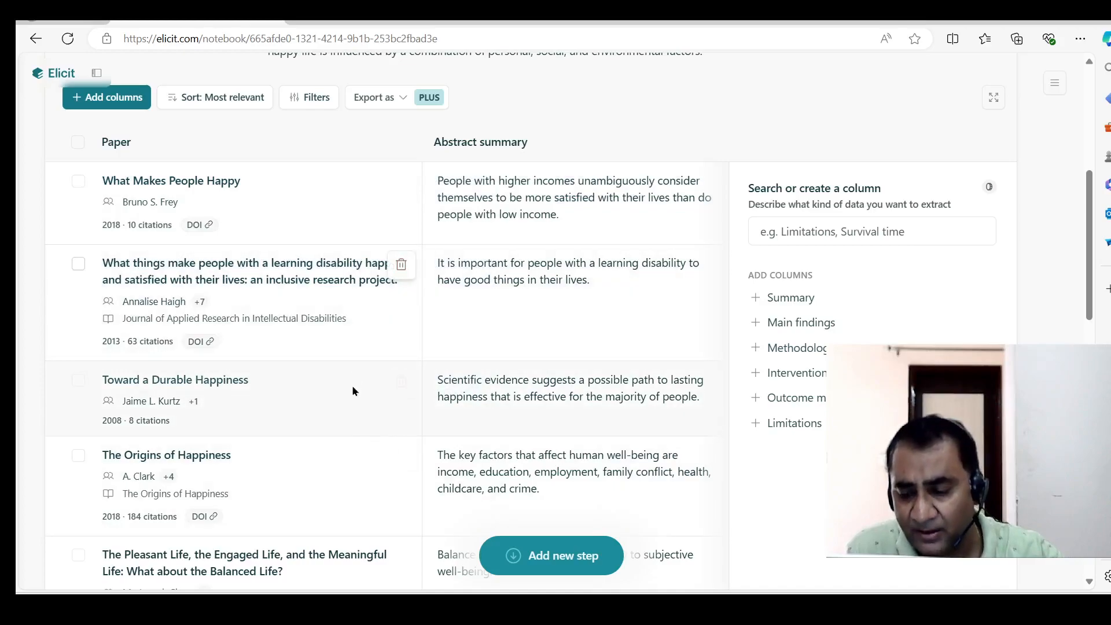
scroll(342, 495, "down", 2)
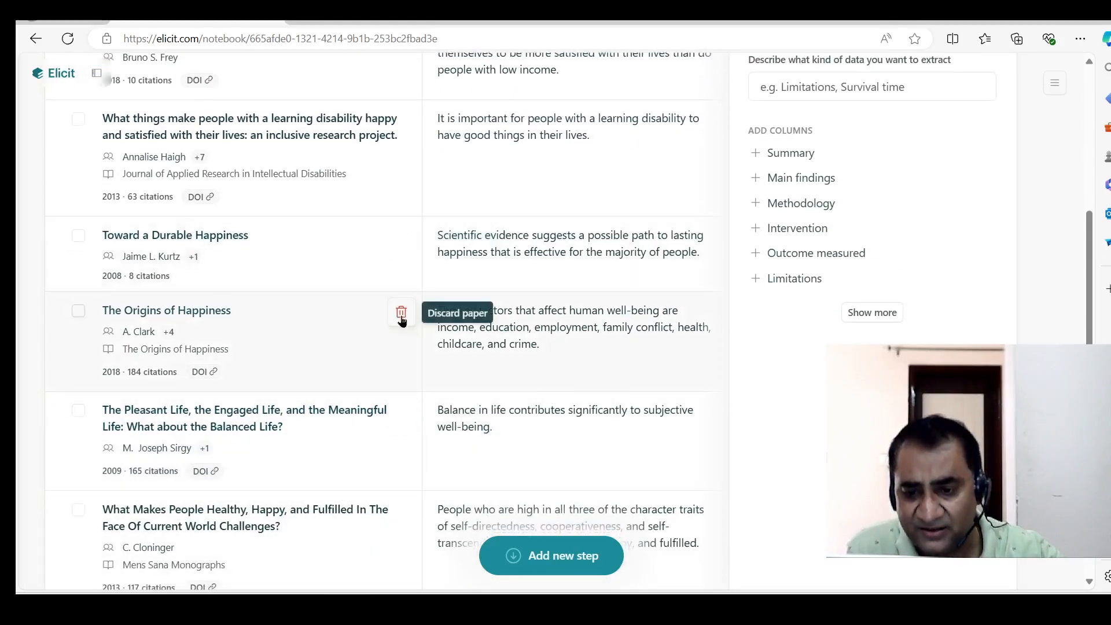
scroll(382, 470, "down", 3)
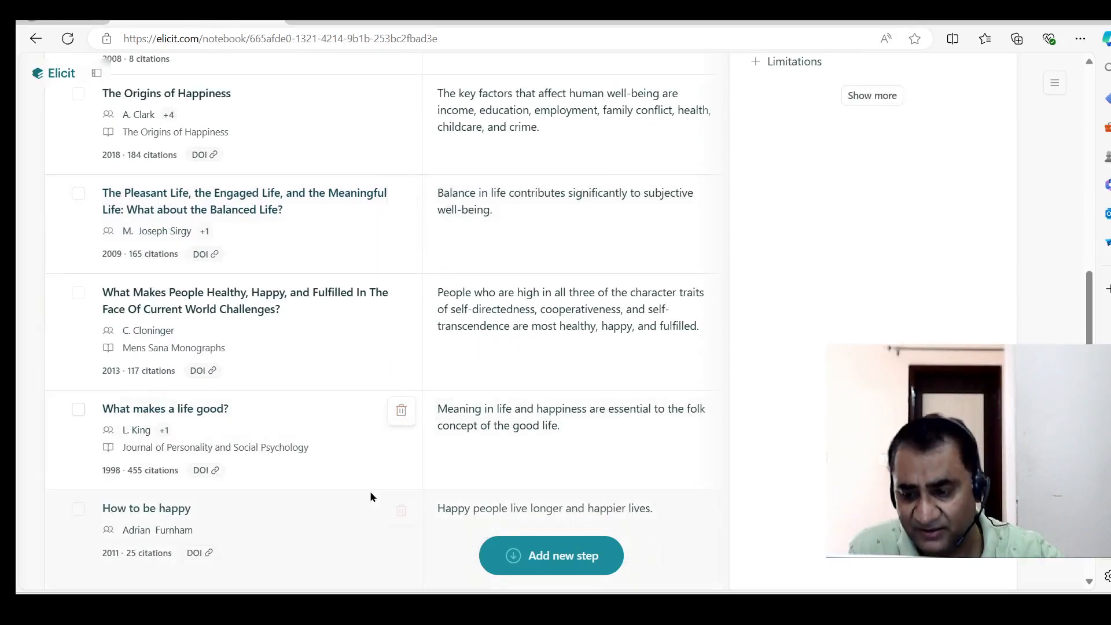
scroll(369, 494, "down", 1)
scroll(370, 383, "up", 4)
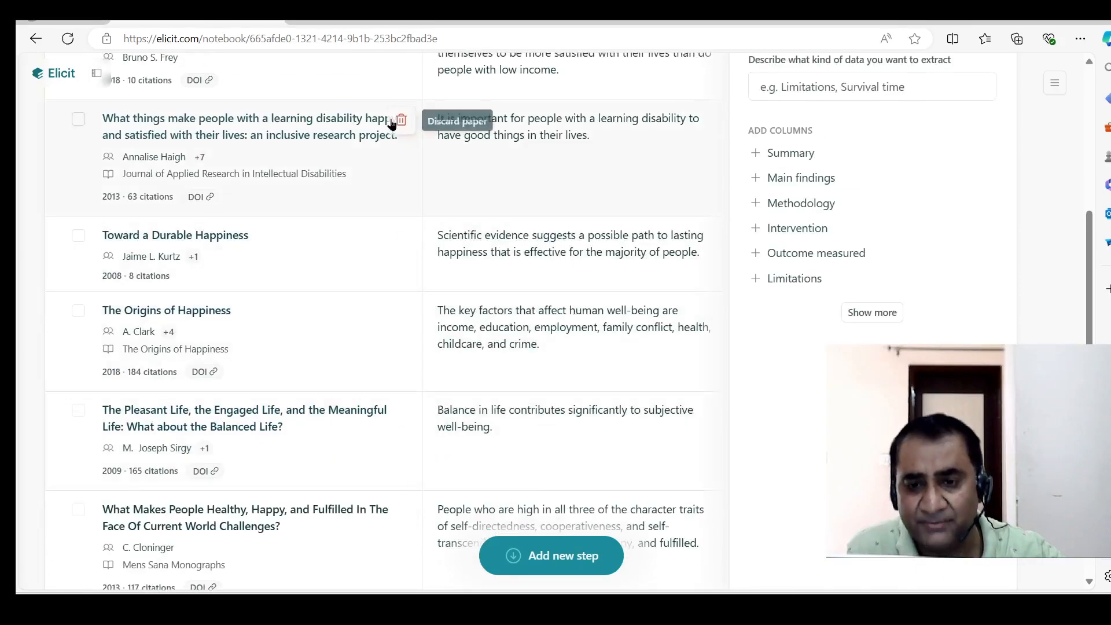
scroll(397, 124, "up", 4)
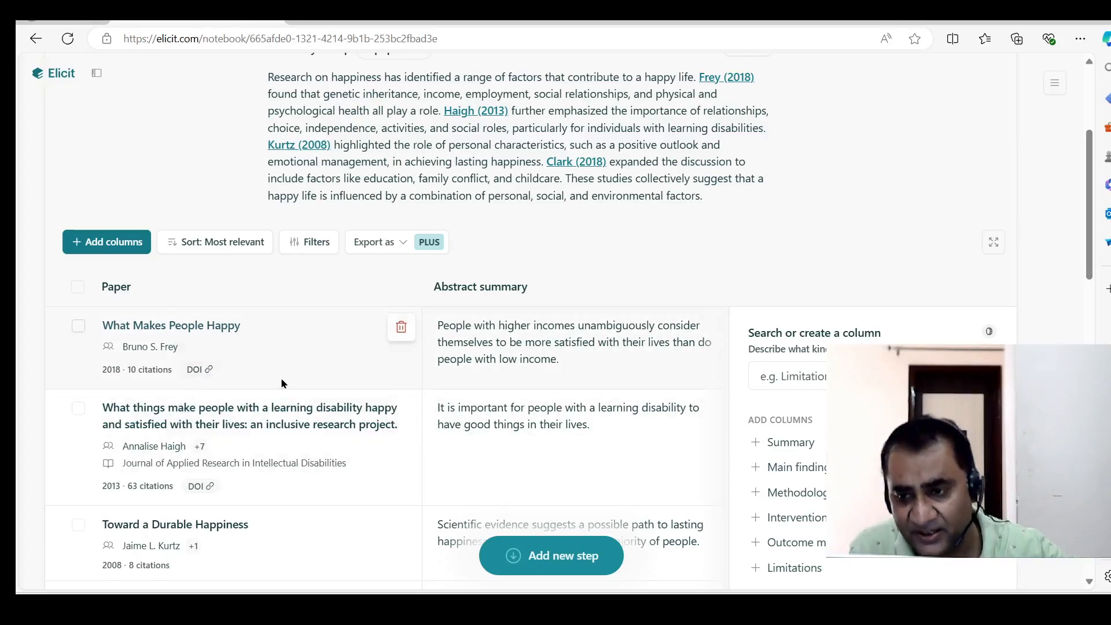
Step: Sort the papers by Most recent and review the publication years in the list
left_click(210, 246)
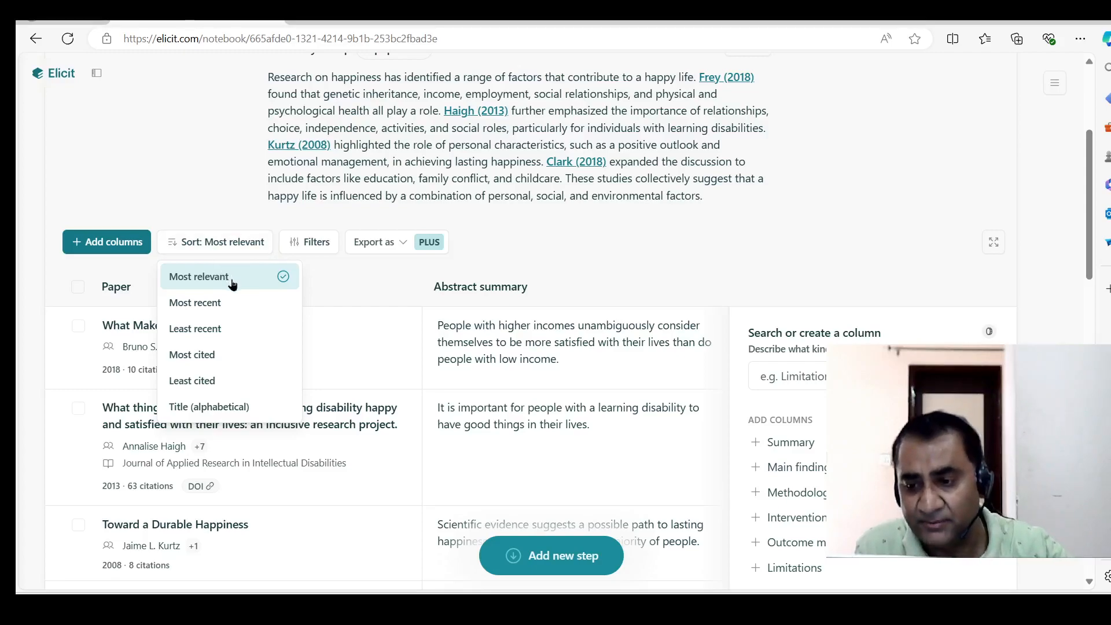
left_click(225, 306)
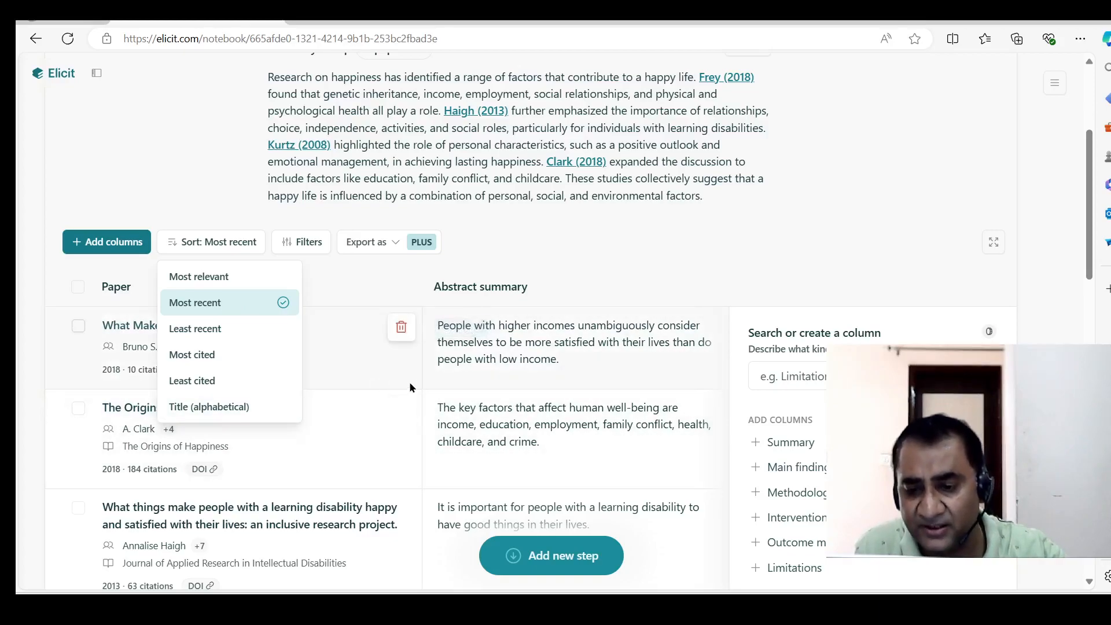
left_click(358, 265)
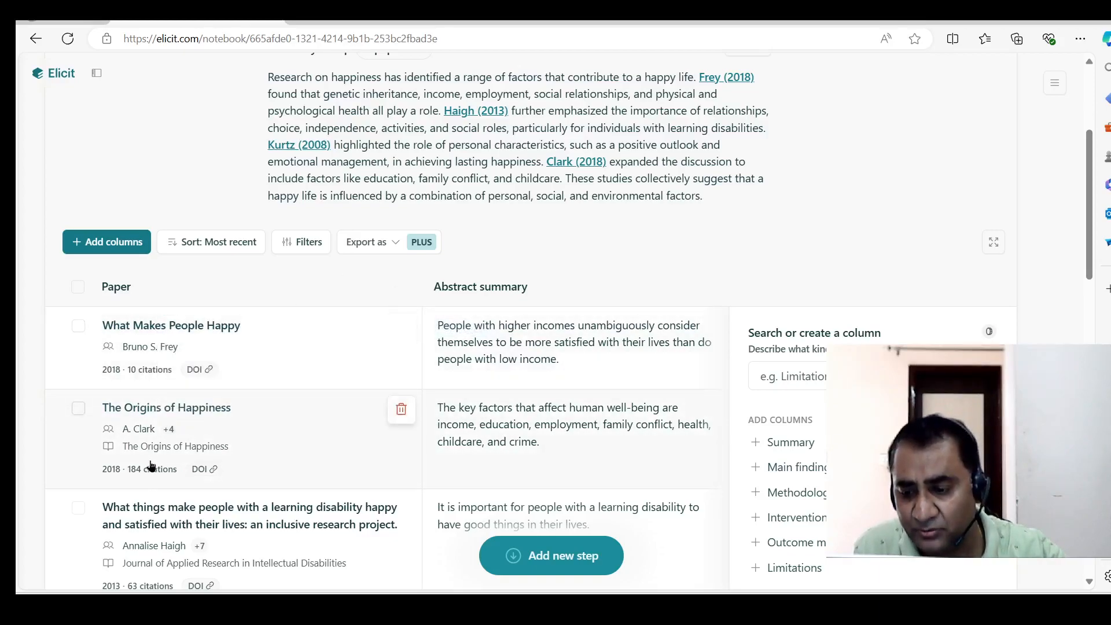
scroll(156, 460, "down", 4)
scroll(173, 457, "down", 3)
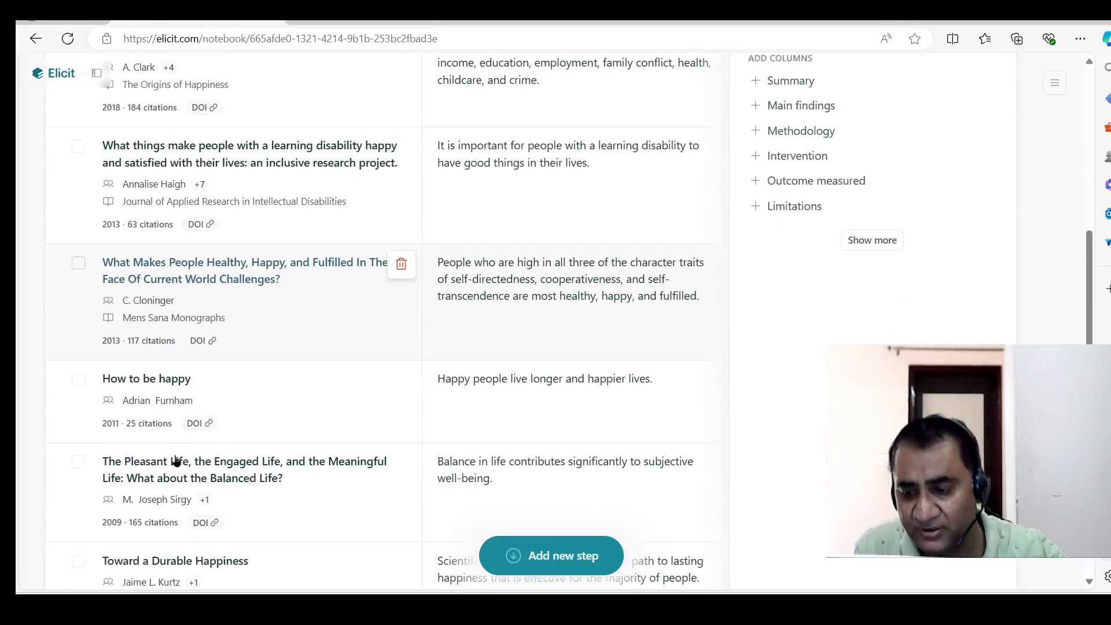
scroll(226, 401, "up", 5)
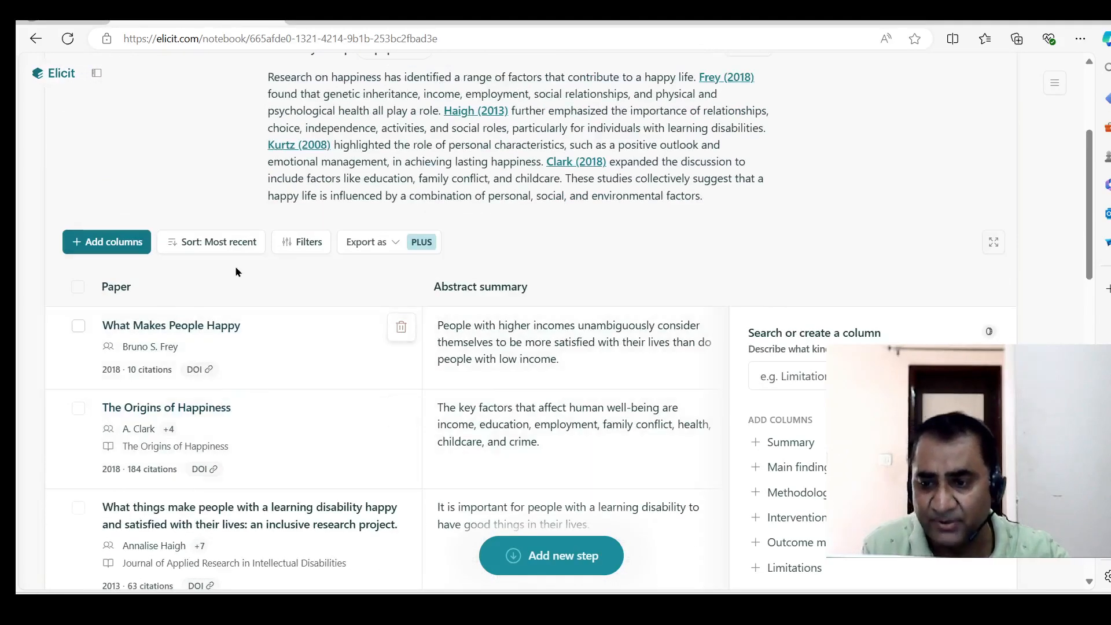
Step: Sort the papers by Least recent and look through the reordered list
left_click(236, 247)
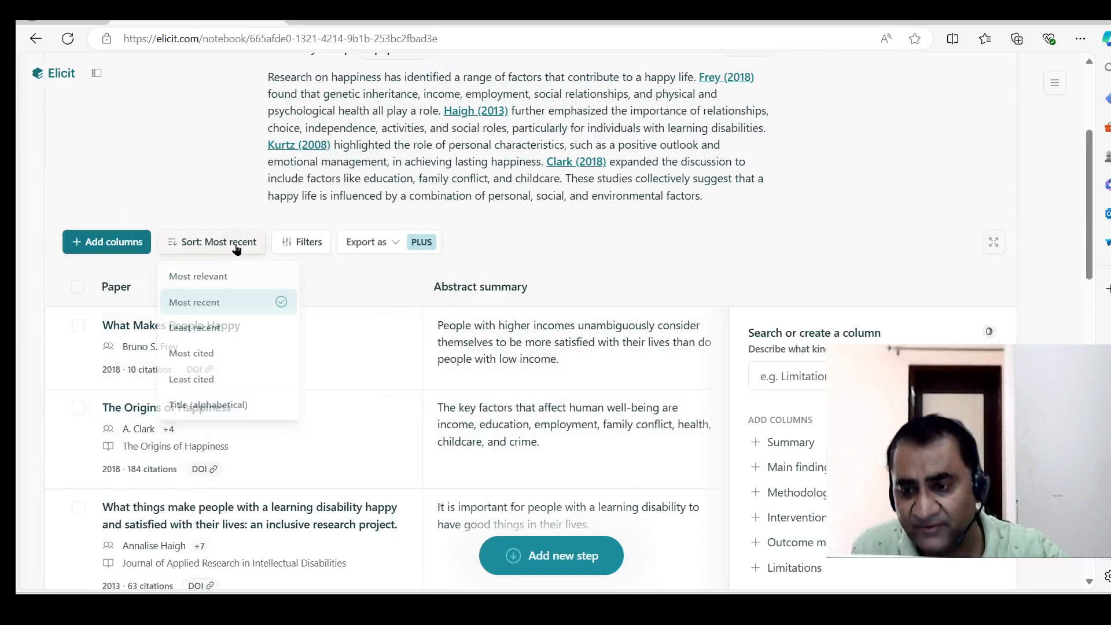
left_click(206, 329)
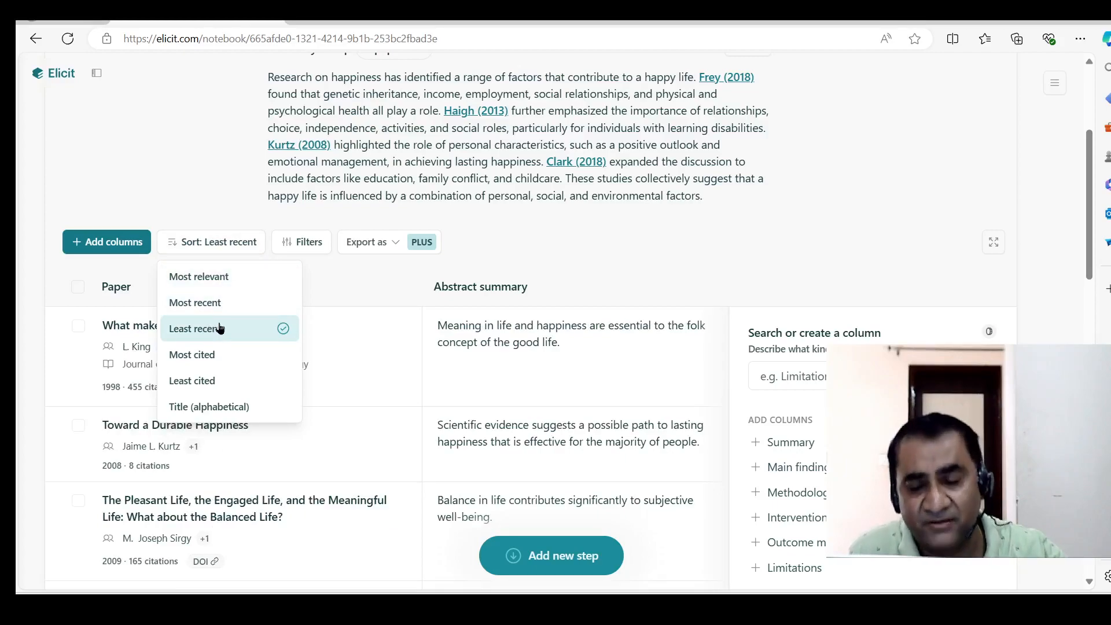
left_click(369, 275)
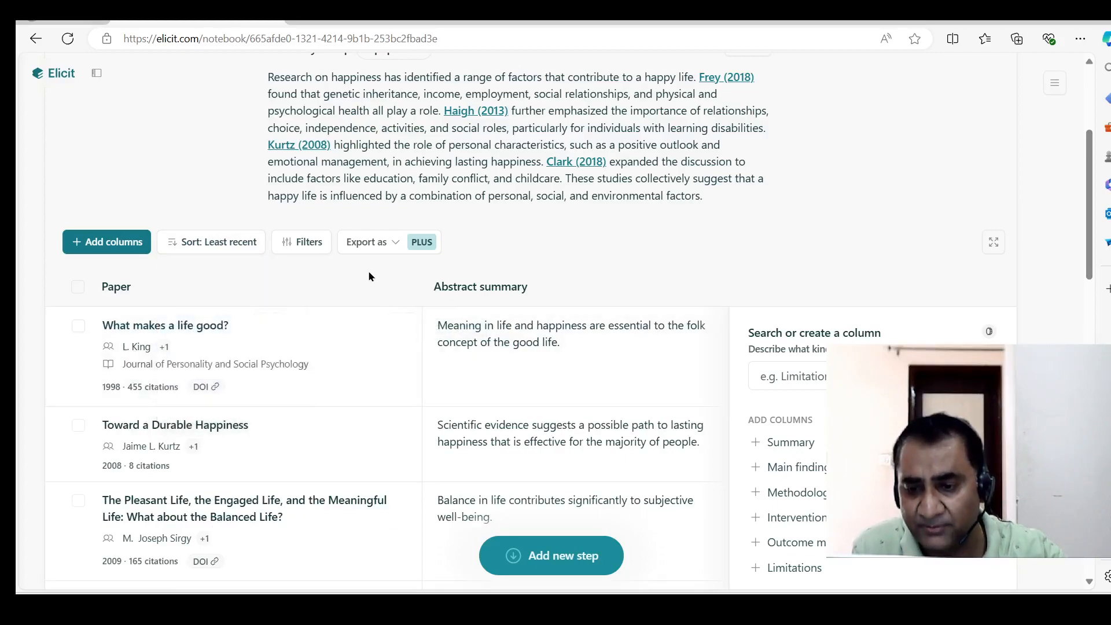
scroll(370, 278, "down", 1)
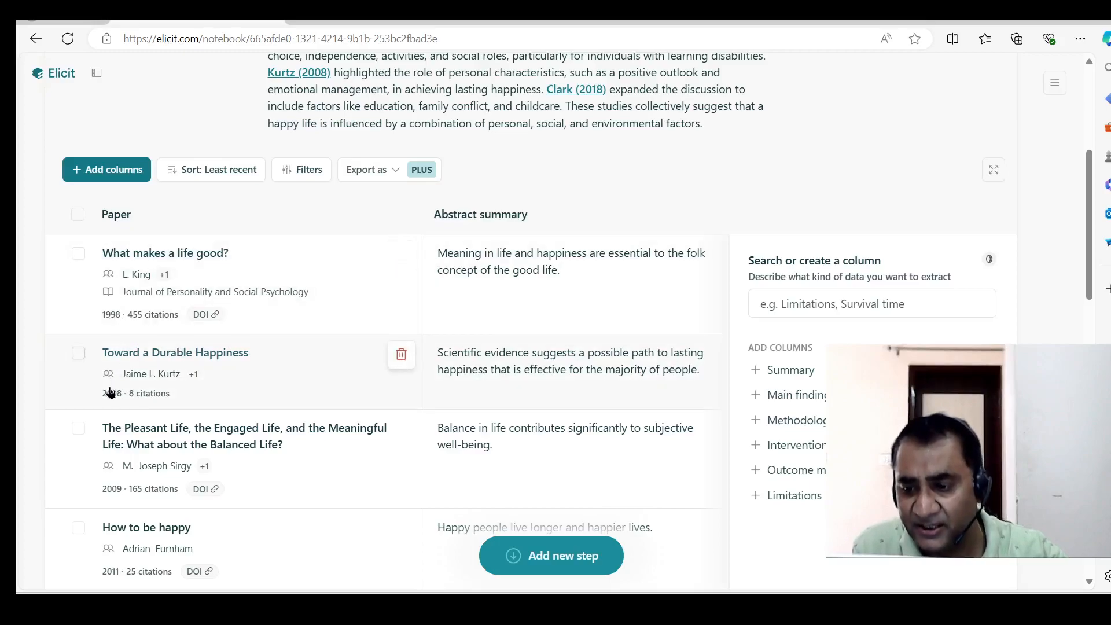
scroll(146, 554, "down", 2)
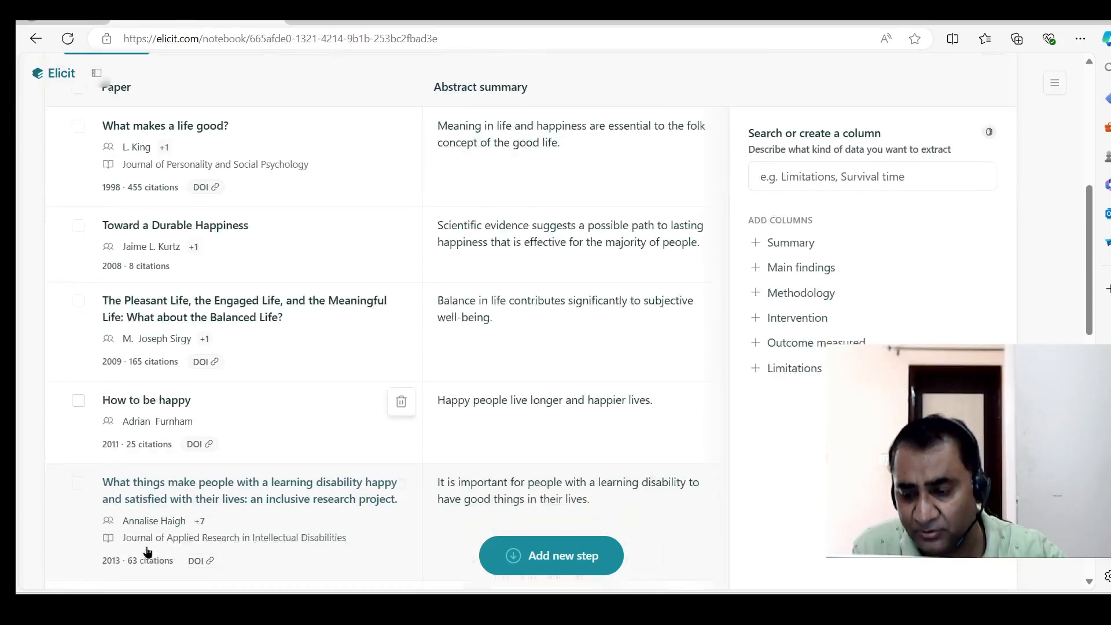
scroll(174, 509, "down", 1)
scroll(186, 496, "up", 4)
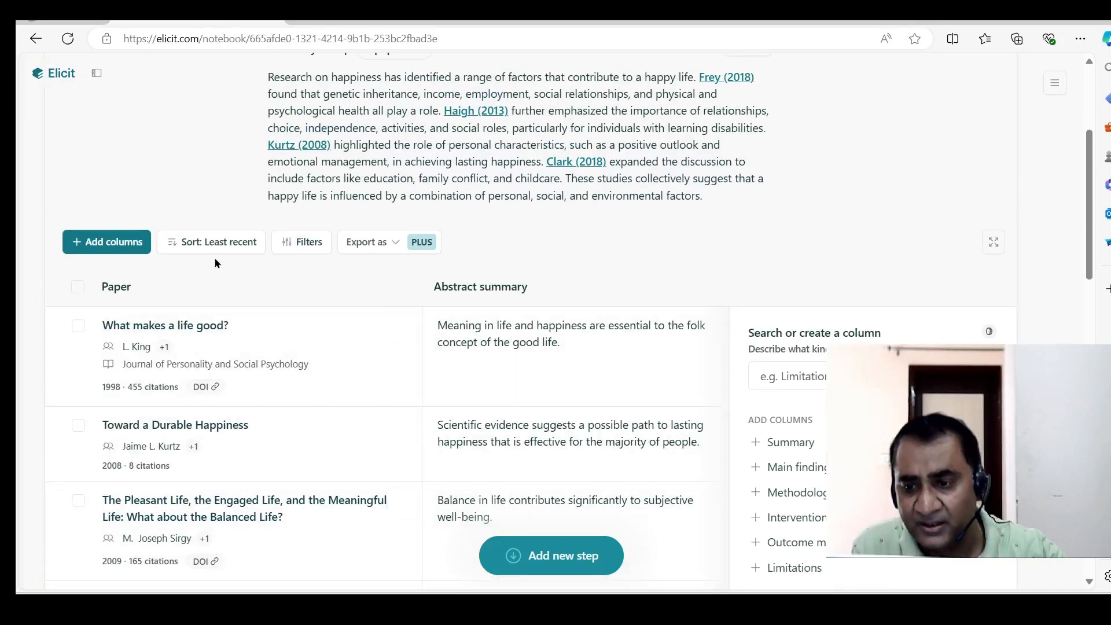
Step: Sort the papers by Most cited and compare the citation counts down the list
left_click(219, 242)
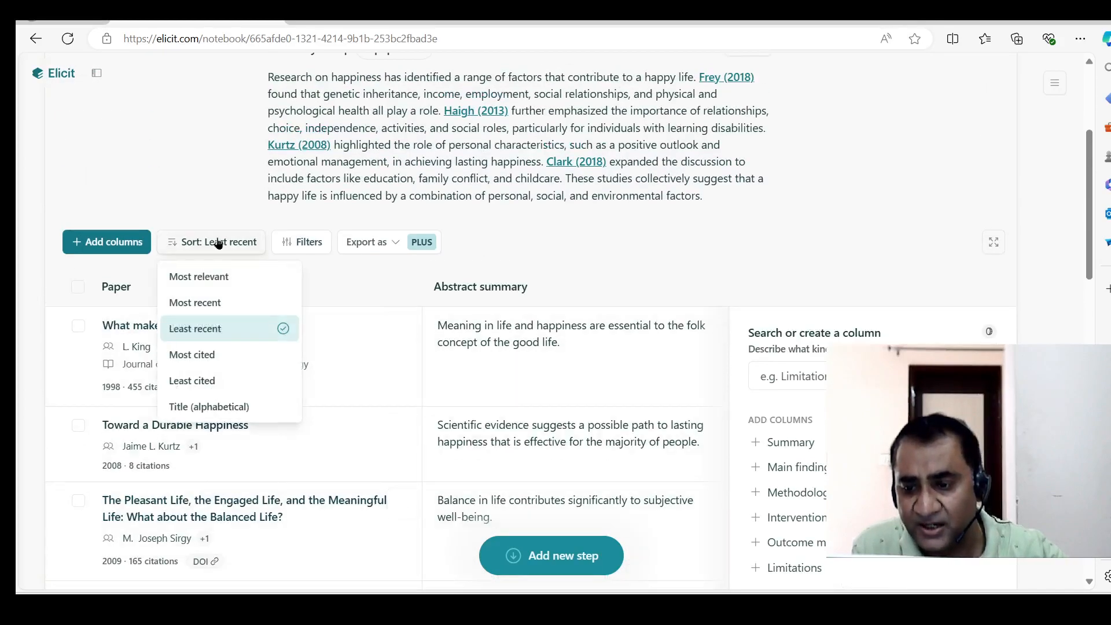
left_click(192, 355)
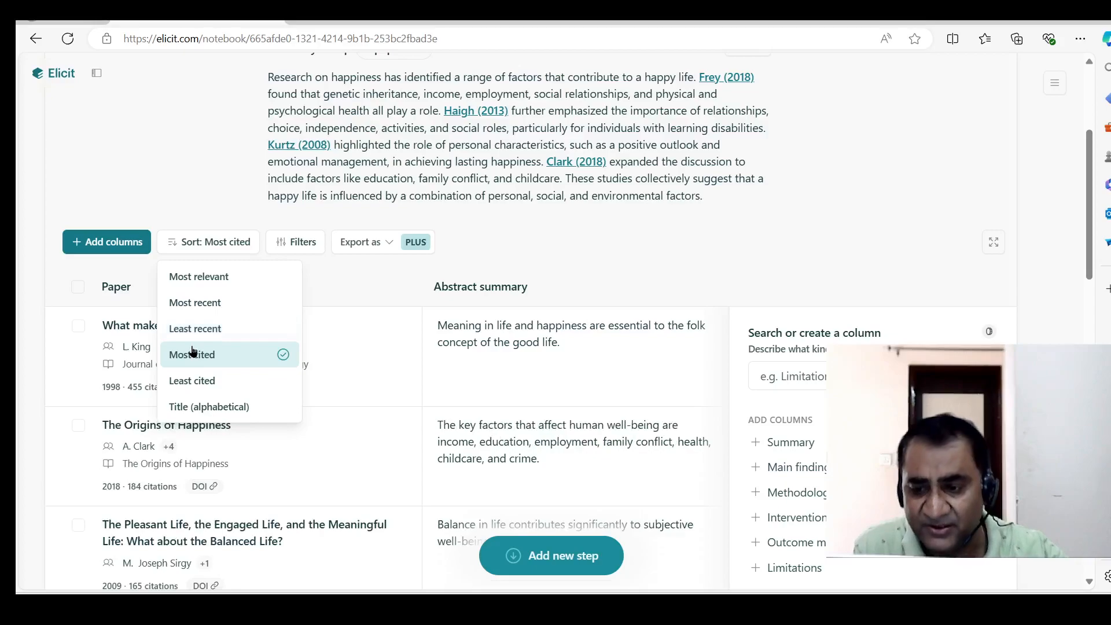
left_click(390, 277)
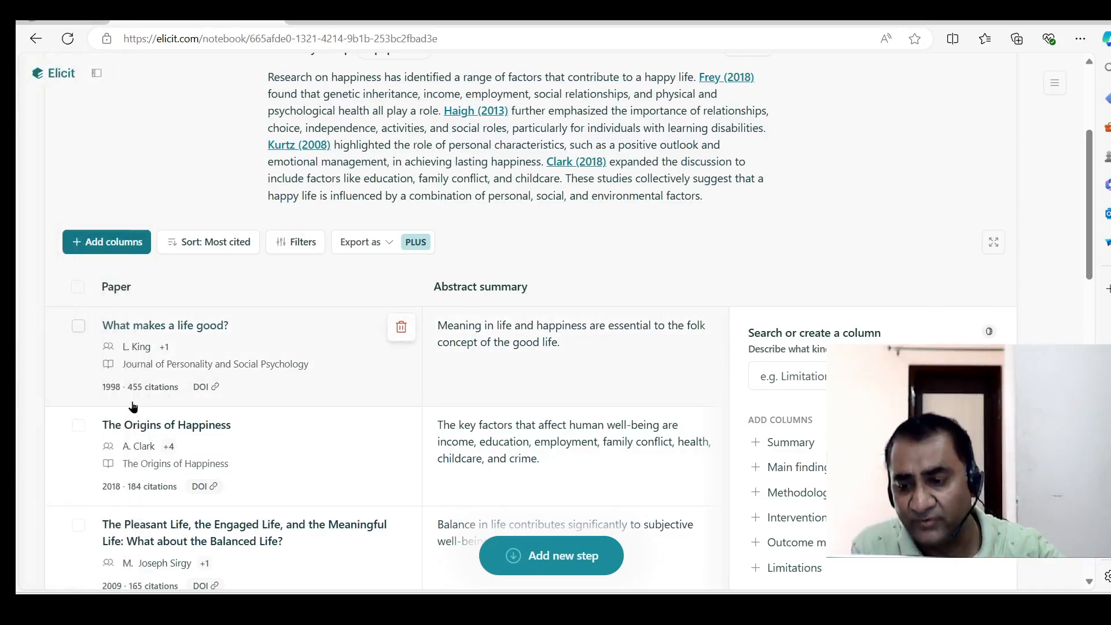
scroll(155, 493, "down", 1)
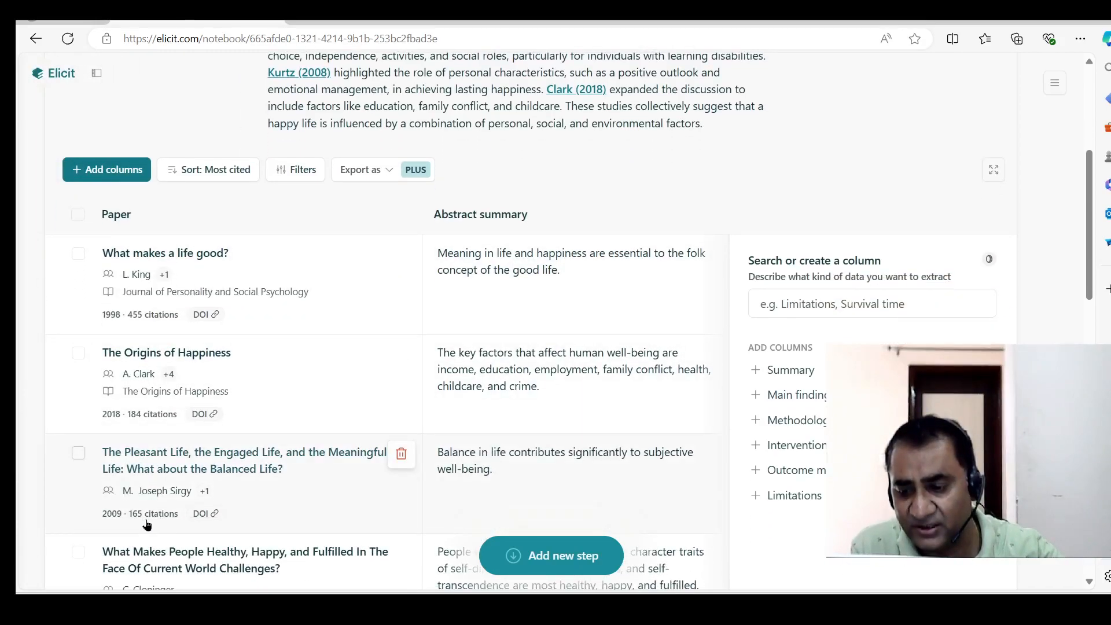
scroll(174, 462, "down", 2)
scroll(185, 457, "up", 1)
scroll(191, 449, "up", 3)
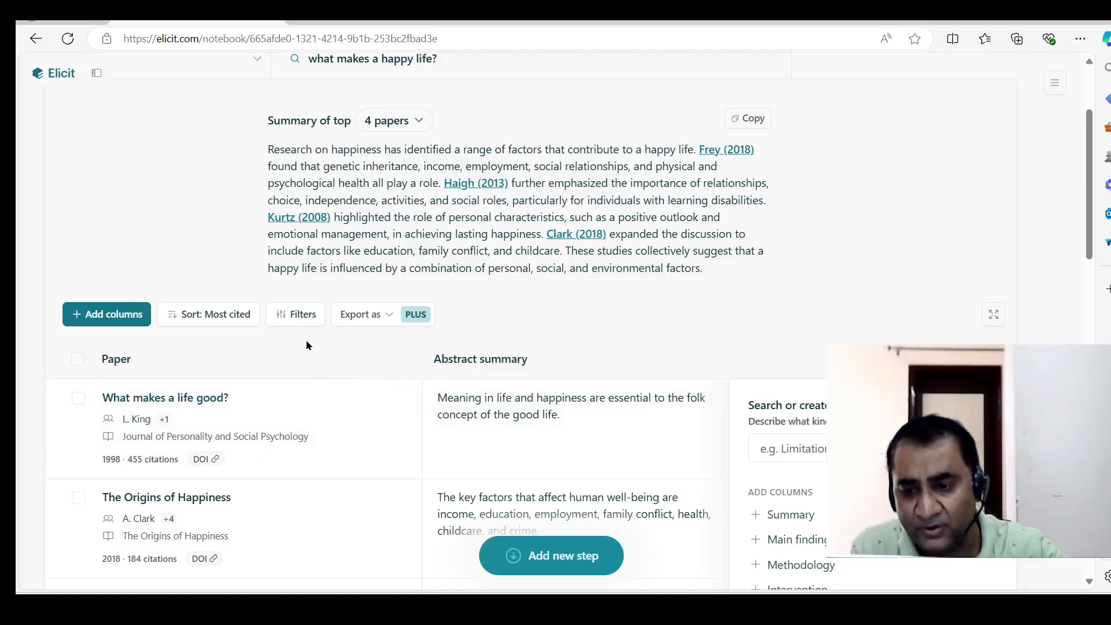
Step: Change the sort order of the paper list to Least cited
left_click(230, 326)
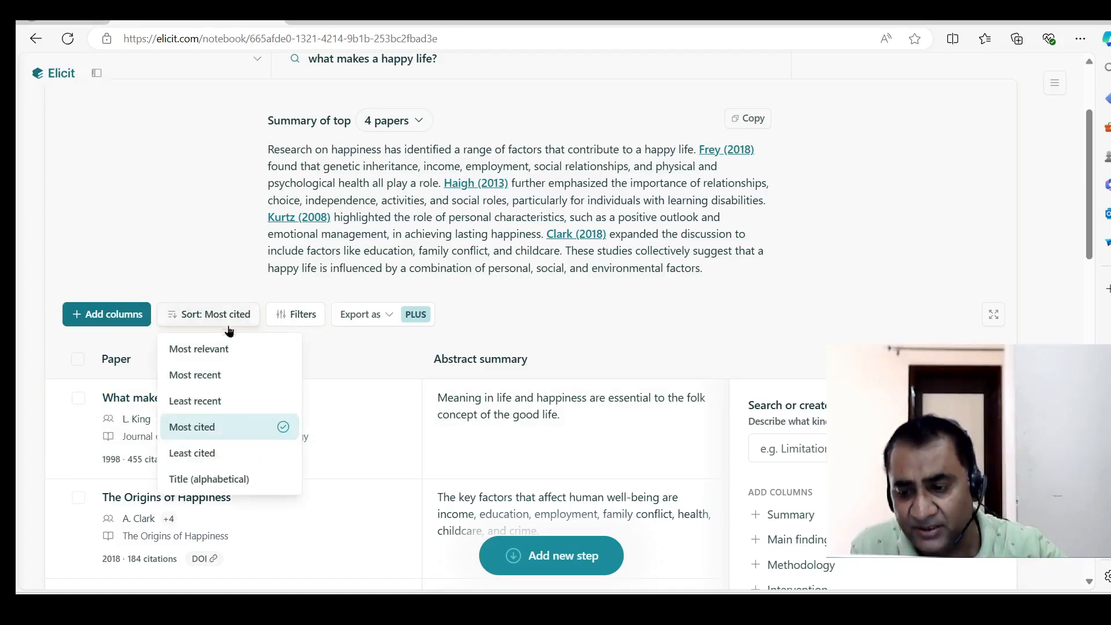
left_click(202, 460)
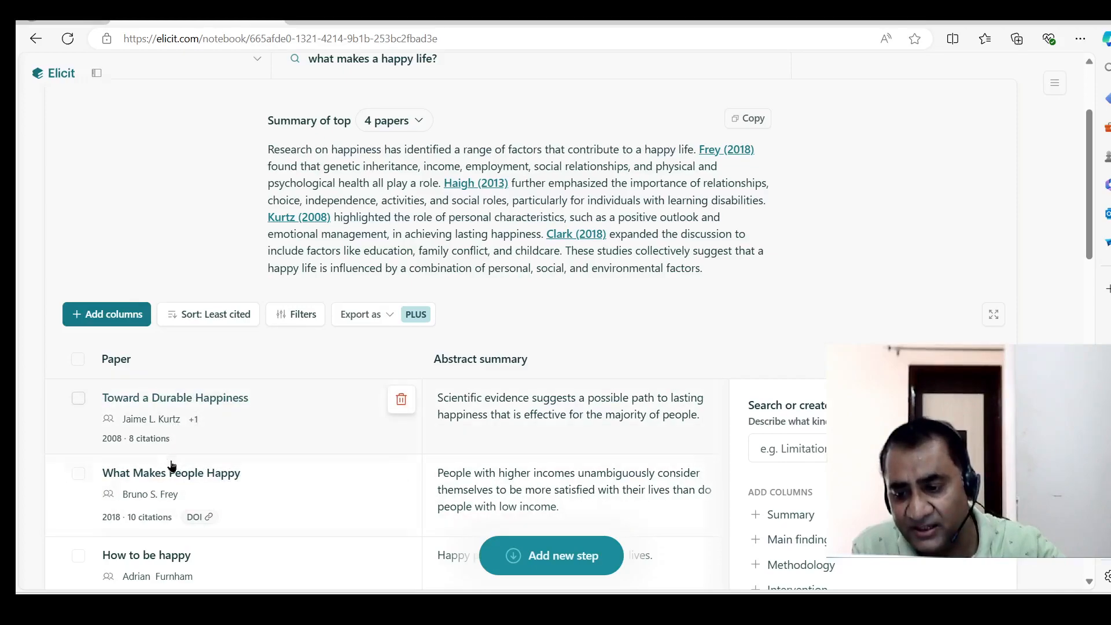
Step: Review the citation counts in the paper list sorted by Least cited
scroll(154, 524, "down", 1)
scroll(164, 529, "down", 3)
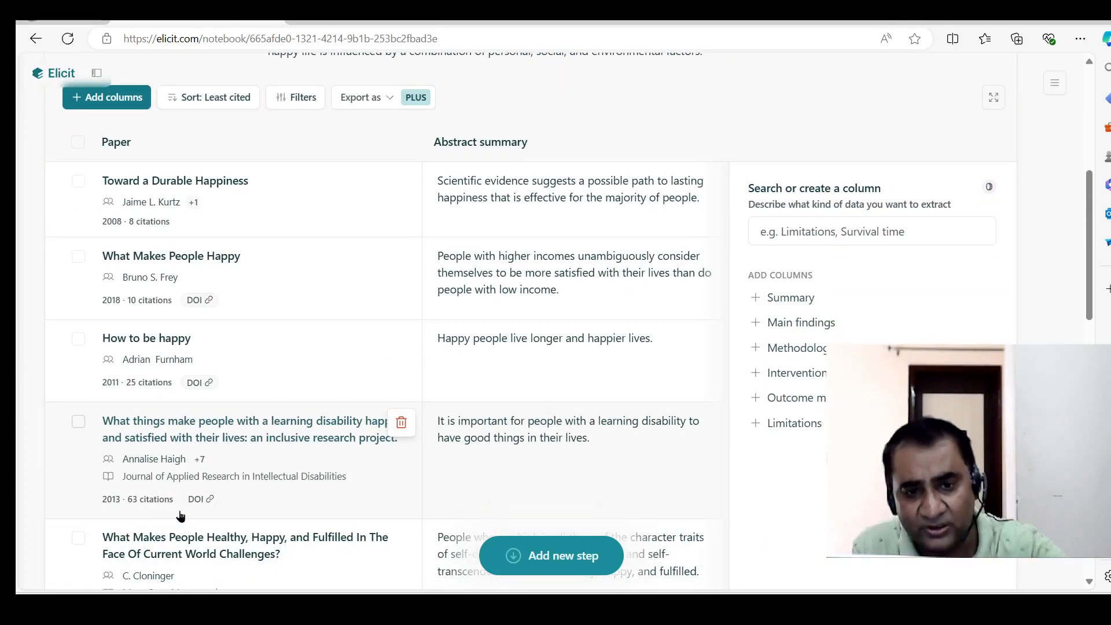
scroll(180, 515, "up", 5)
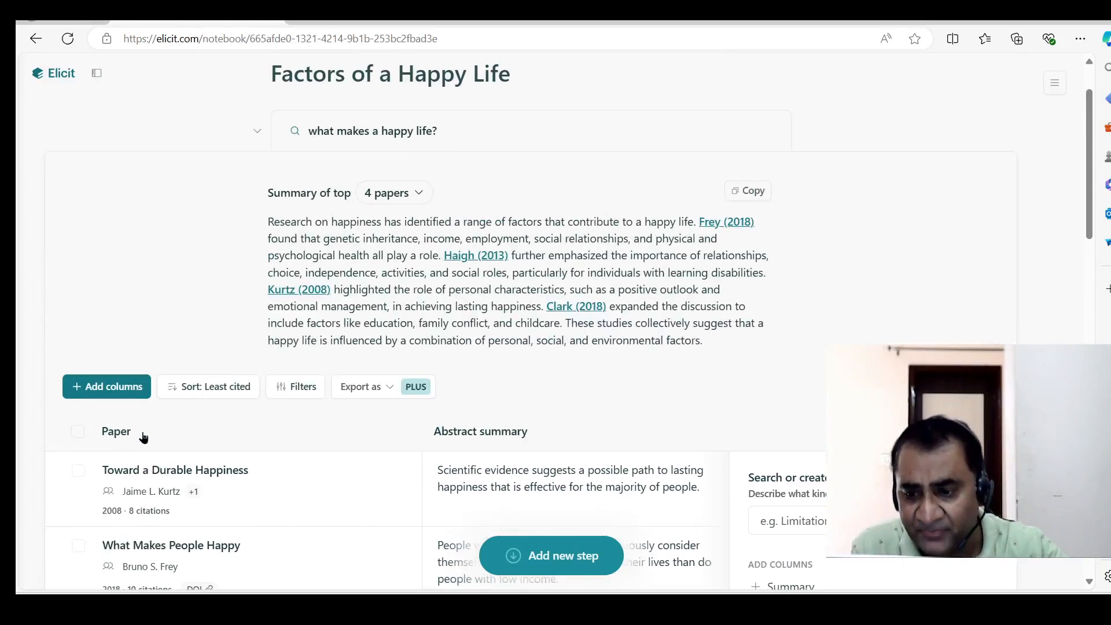
Step: Sort the papers by Title (alphabetical) and look through the titles down the list
left_click(228, 389)
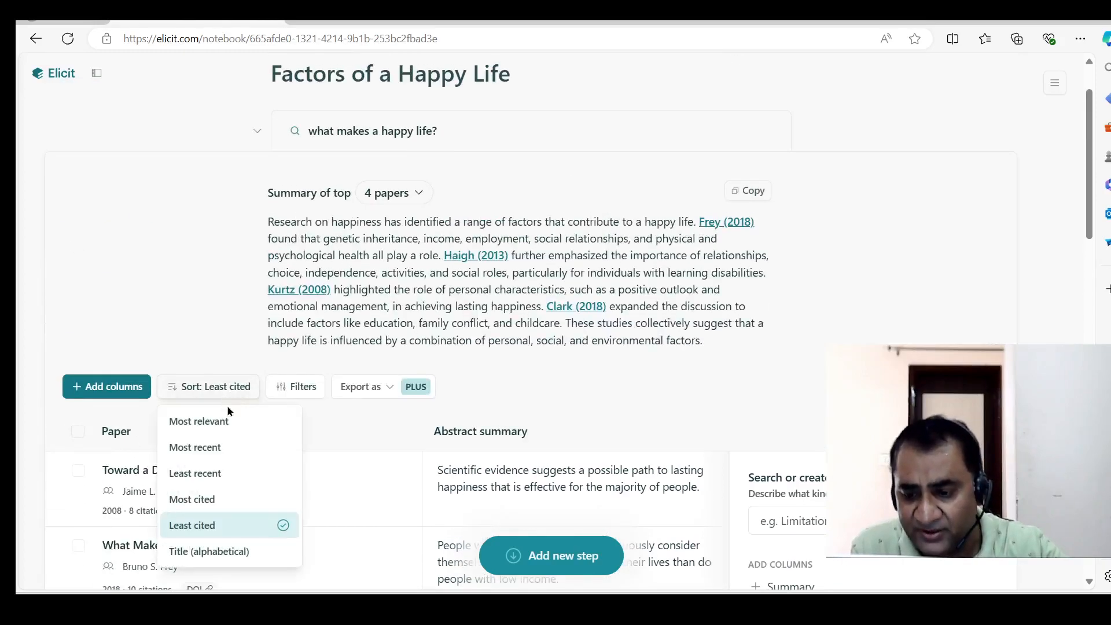
left_click(216, 557)
left_click(365, 425)
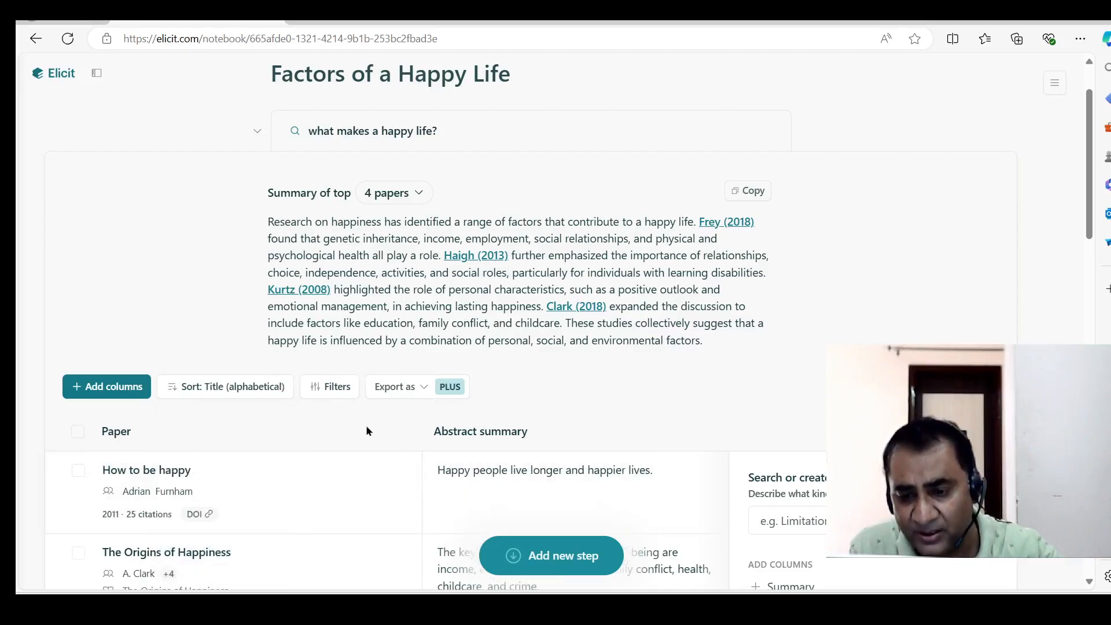
scroll(297, 485, "down", 3)
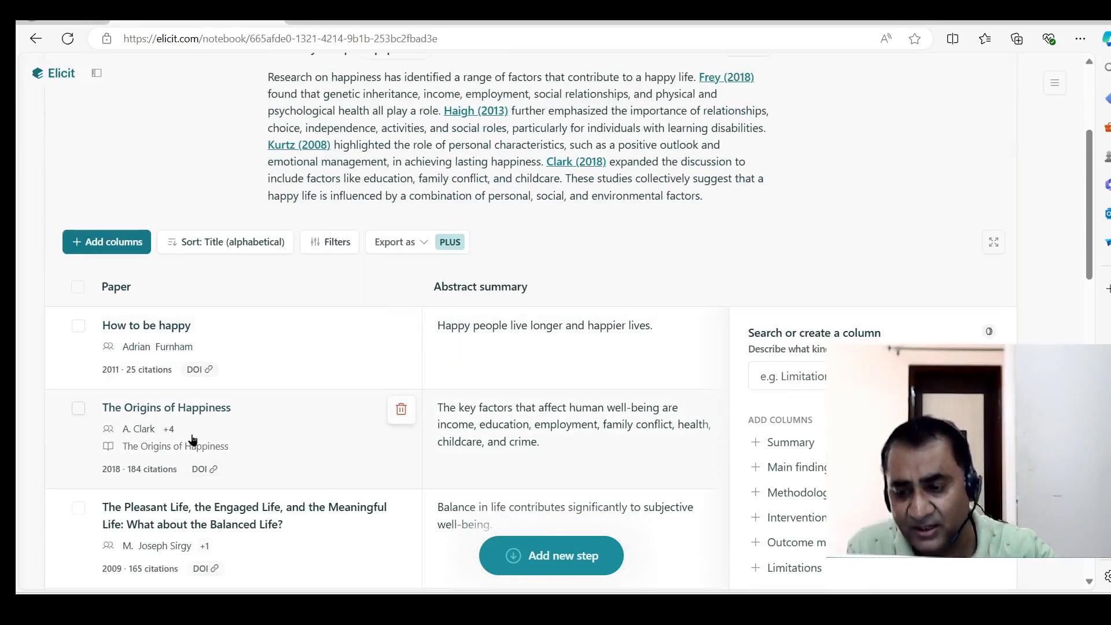
scroll(199, 520, "down", 5)
scroll(210, 421, "down", 3)
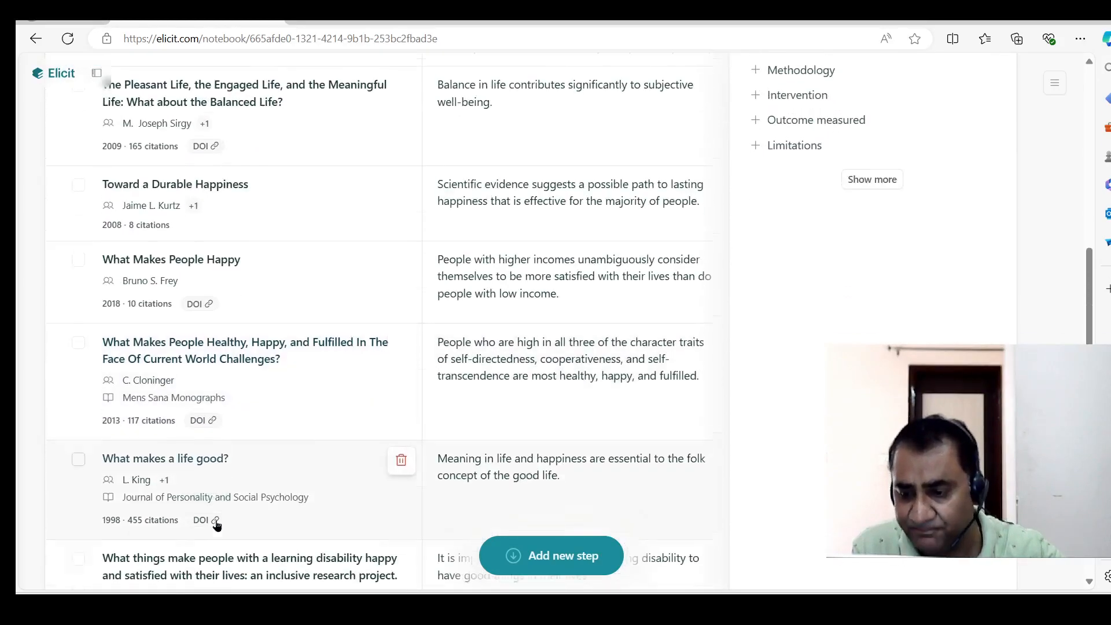
Step: Set the sort order of the paper list back to Most relevant
scroll(218, 521, "up", 15)
left_click(226, 460)
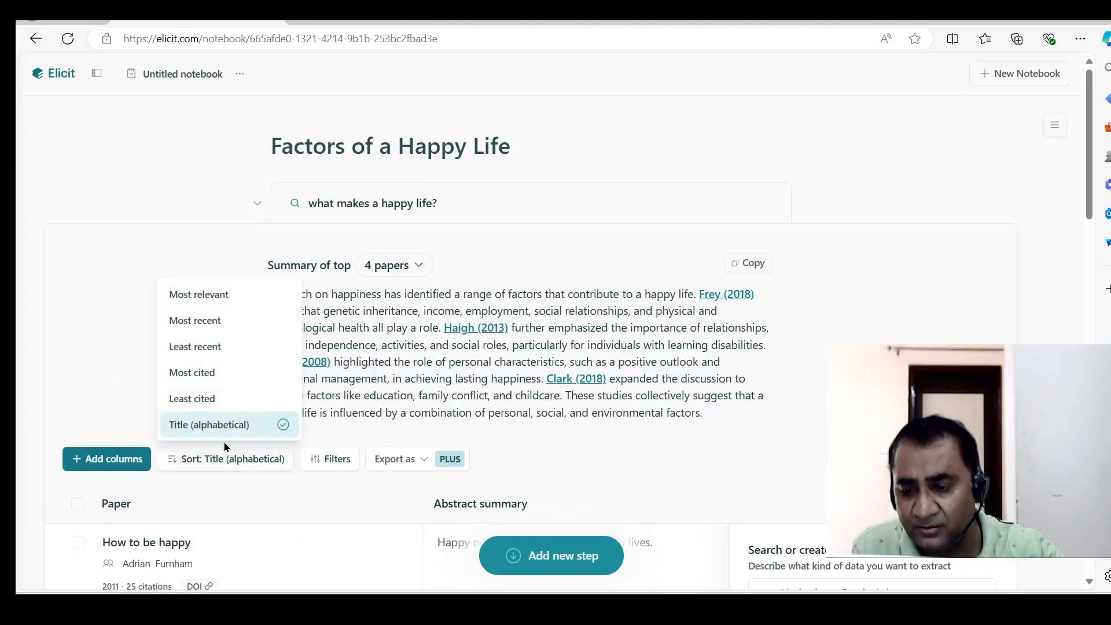
left_click(211, 300)
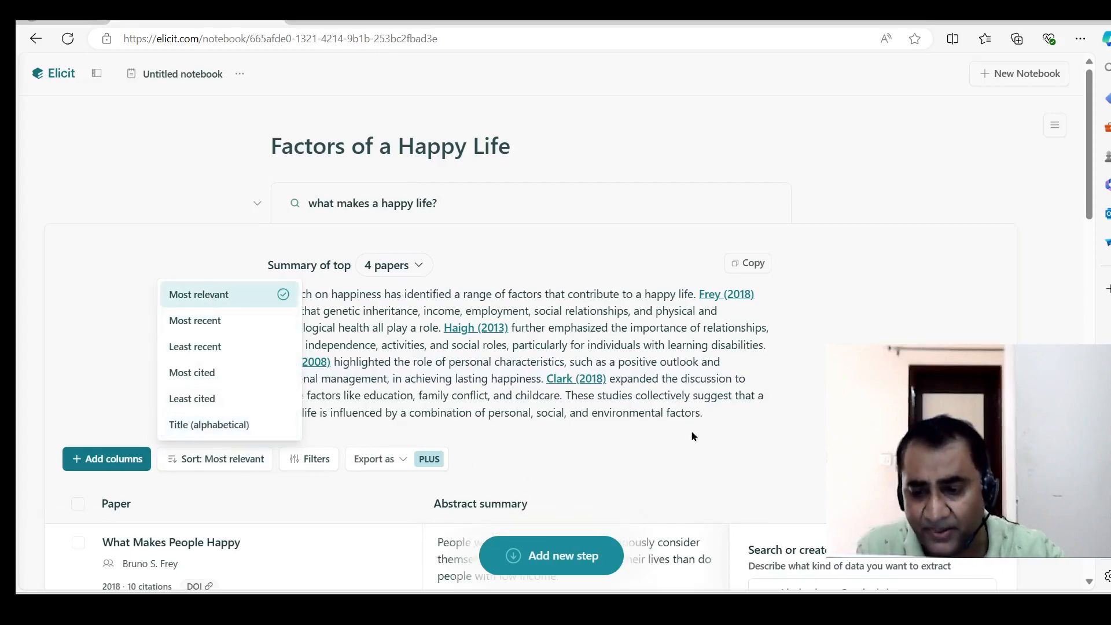
Step: Filter the results to papers that have a PDF and save the filter
scroll(630, 323, "down", 3)
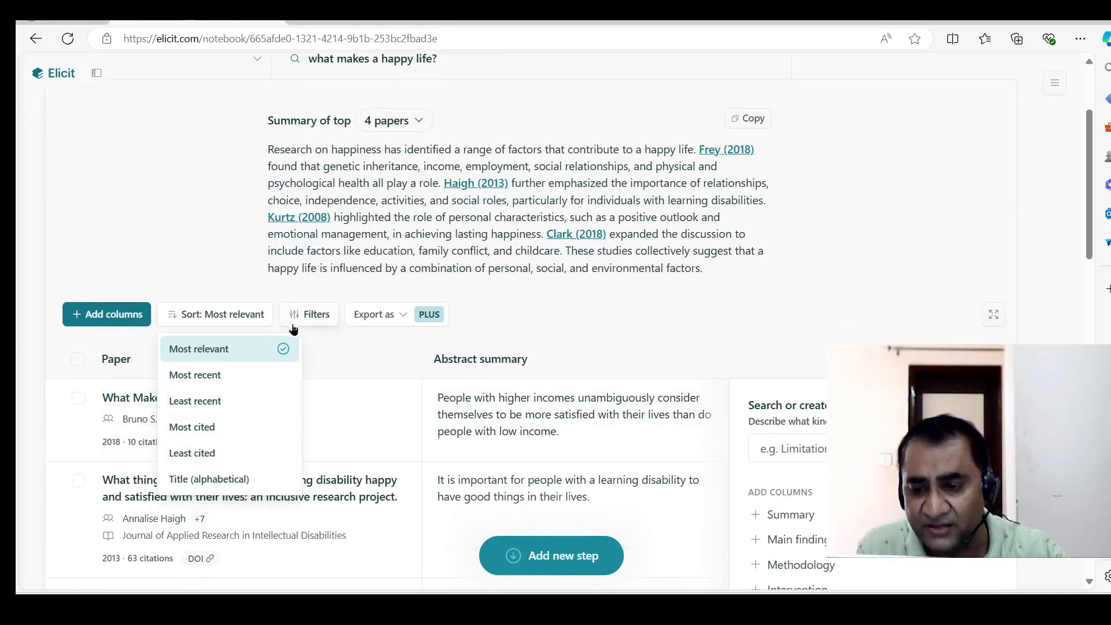
left_click(313, 315)
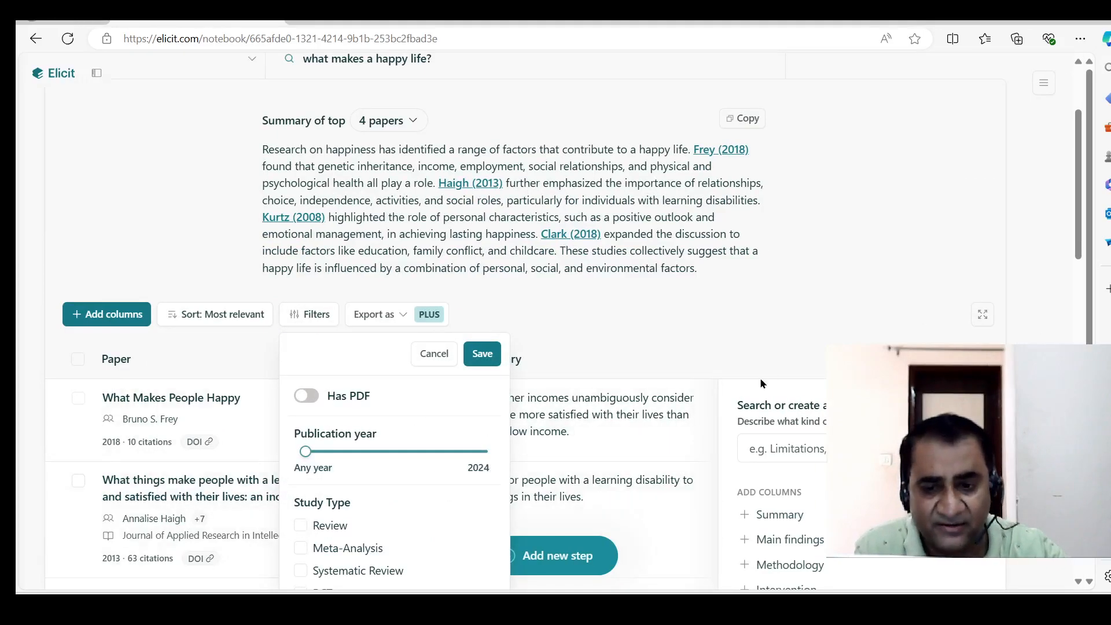
scroll(760, 383, "down", 3)
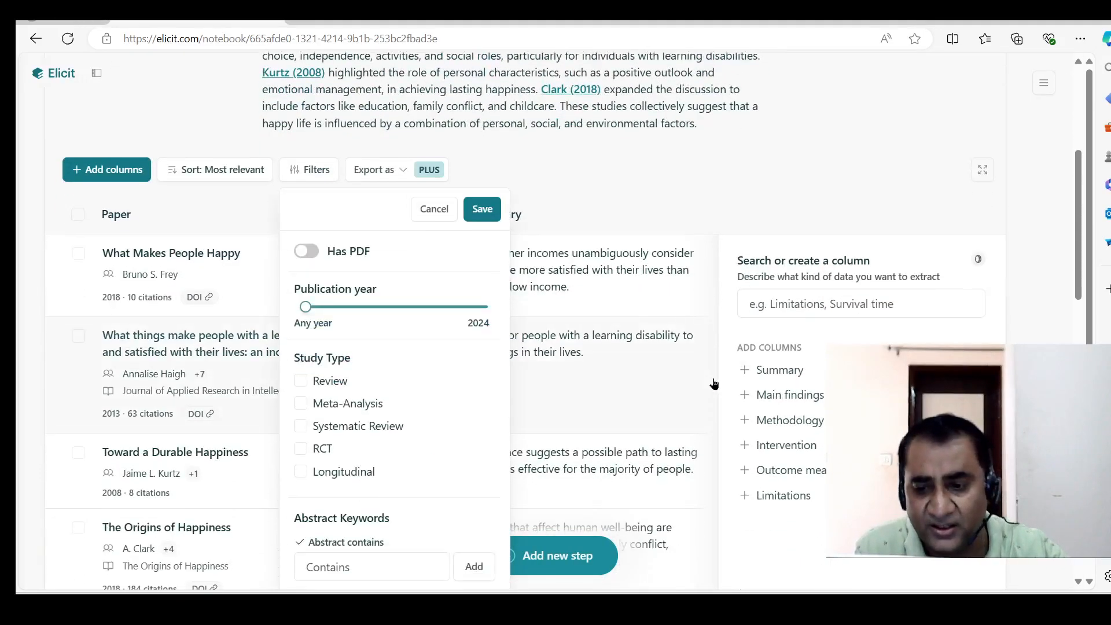
left_click(318, 255)
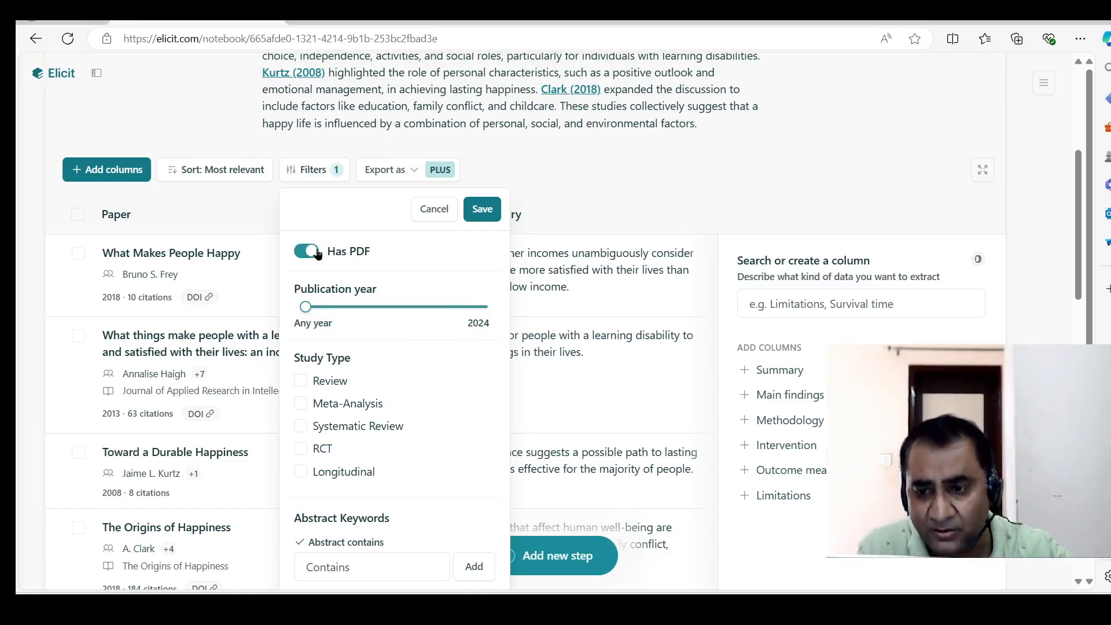
left_click(485, 211)
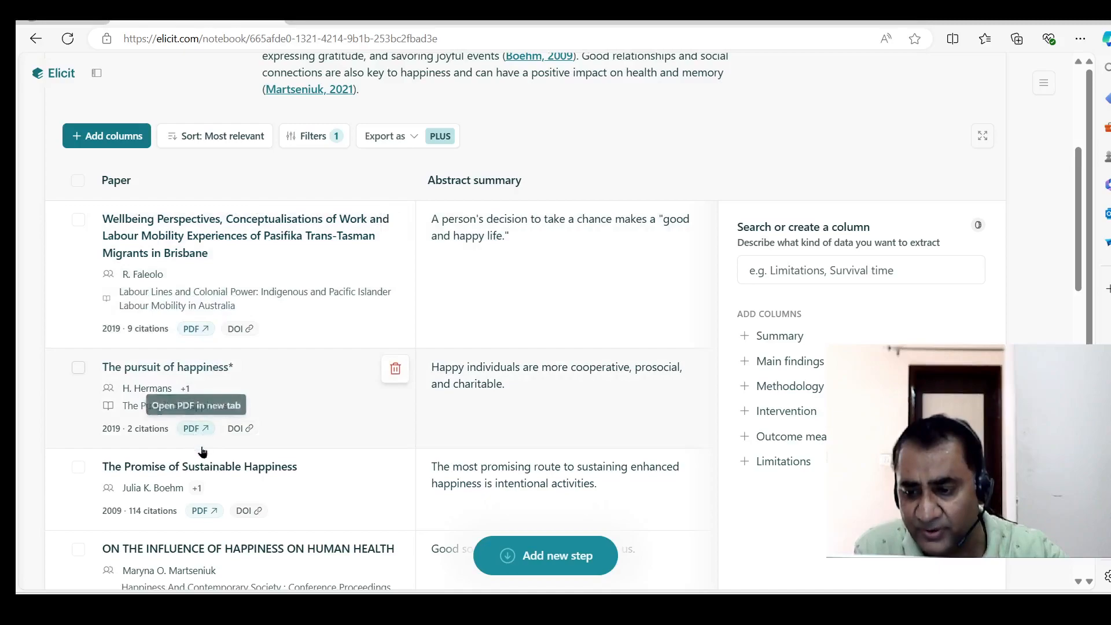
Step: Look through the filtered papers, open the PDF of "The pursuit of happiness" to view it, and return to the Elicit notebook
scroll(218, 463, "down", 1)
scroll(218, 451, "down", 2)
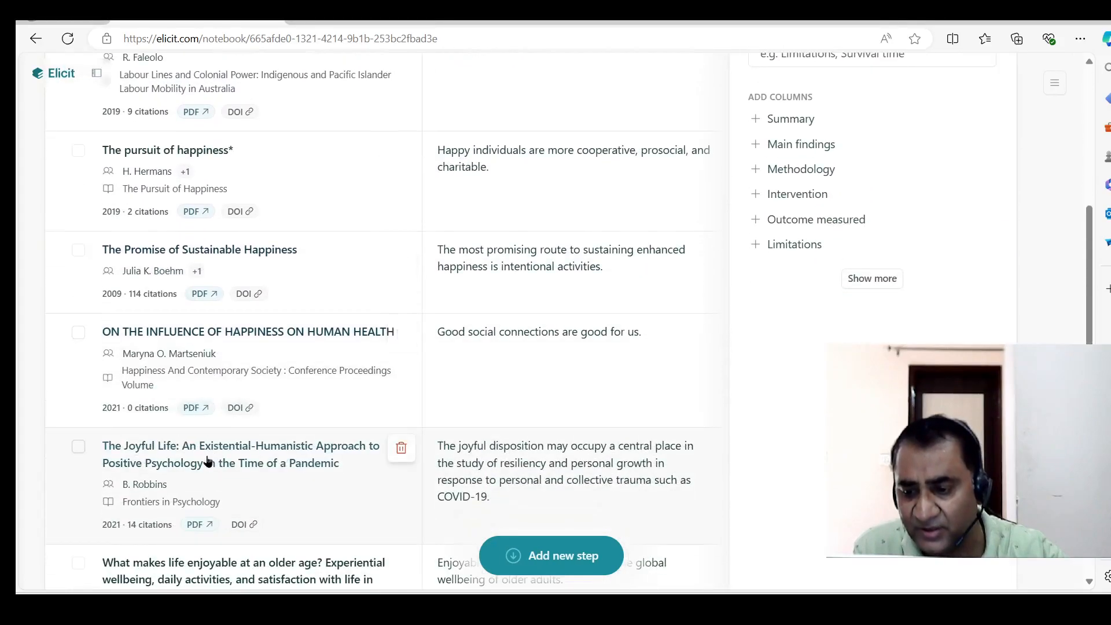
scroll(245, 458, "up", 4)
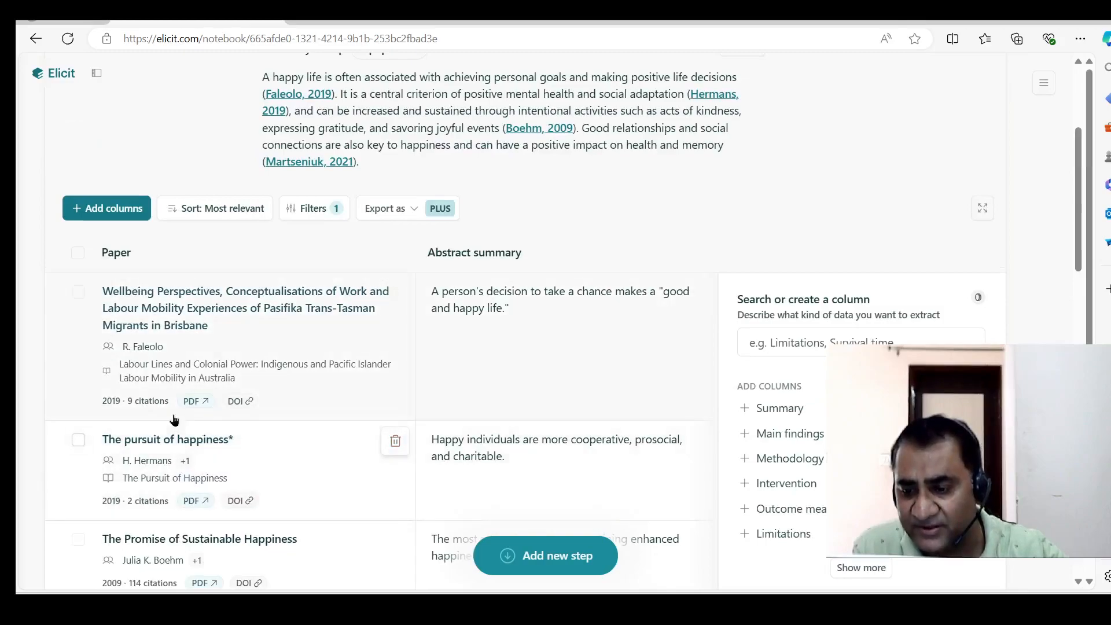
left_click(195, 501)
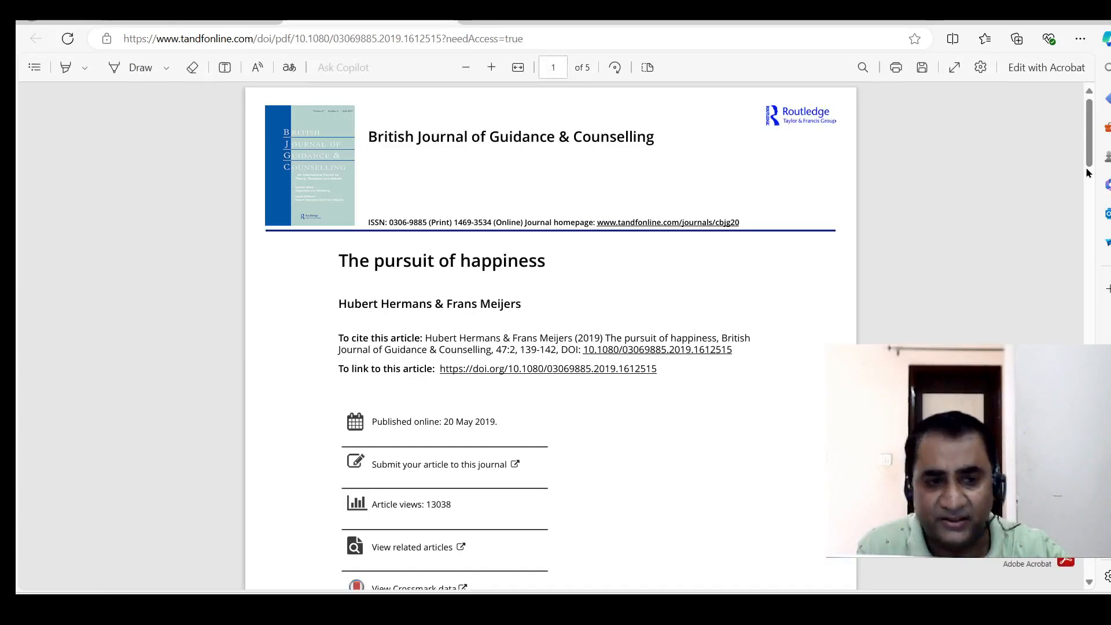
left_click_drag(1084, 120, 1099, 174)
left_click(444, 22)
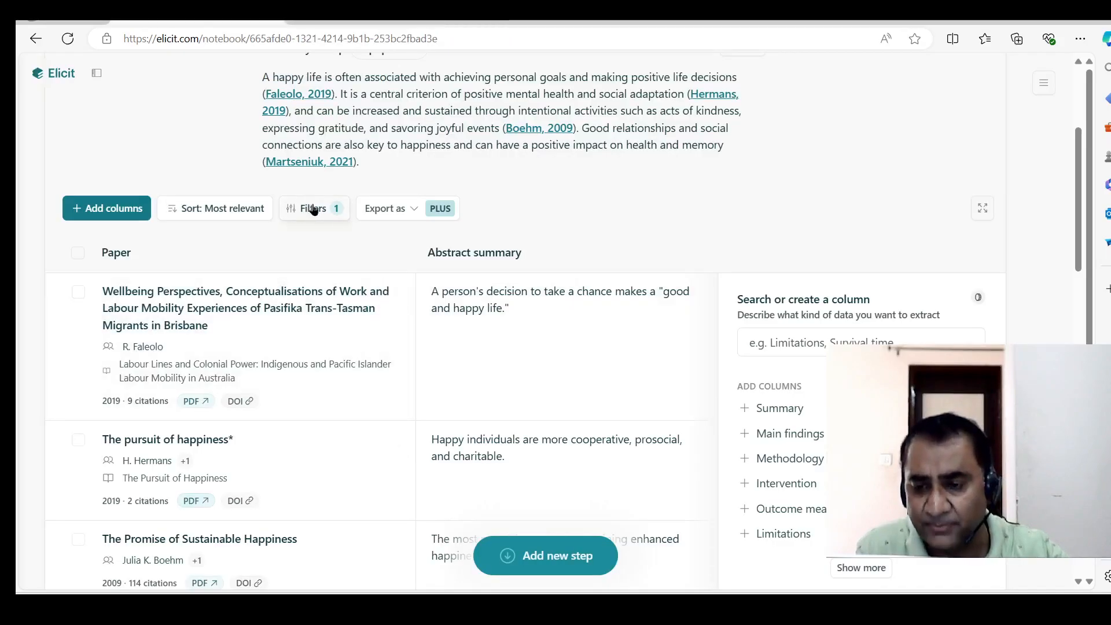
Step: Turn off the Has PDF filter and save the filter settings
left_click(313, 210)
left_click(301, 292)
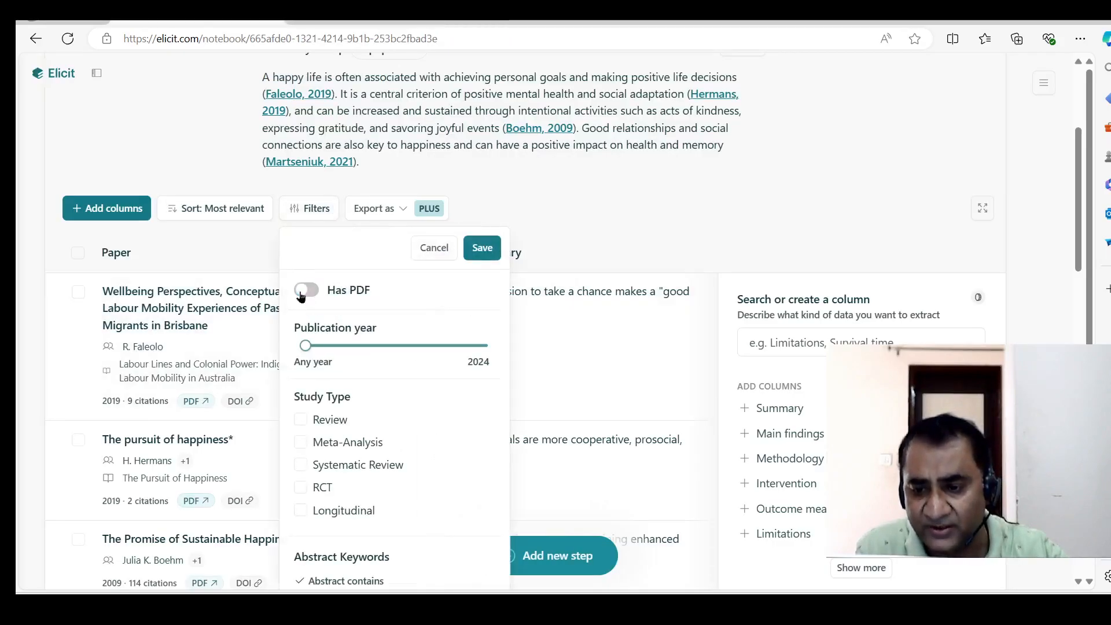
left_click(486, 249)
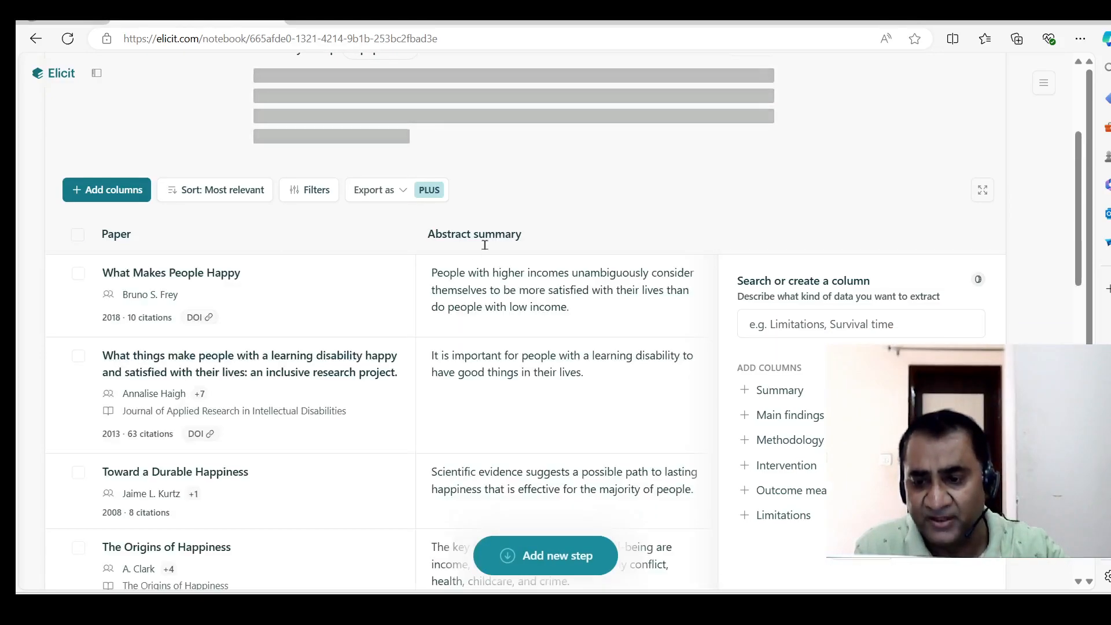
Step: Set the publication year filter to 1971–2024, check the study type and abstract keyword options, and close the filters without saving
left_click(303, 234)
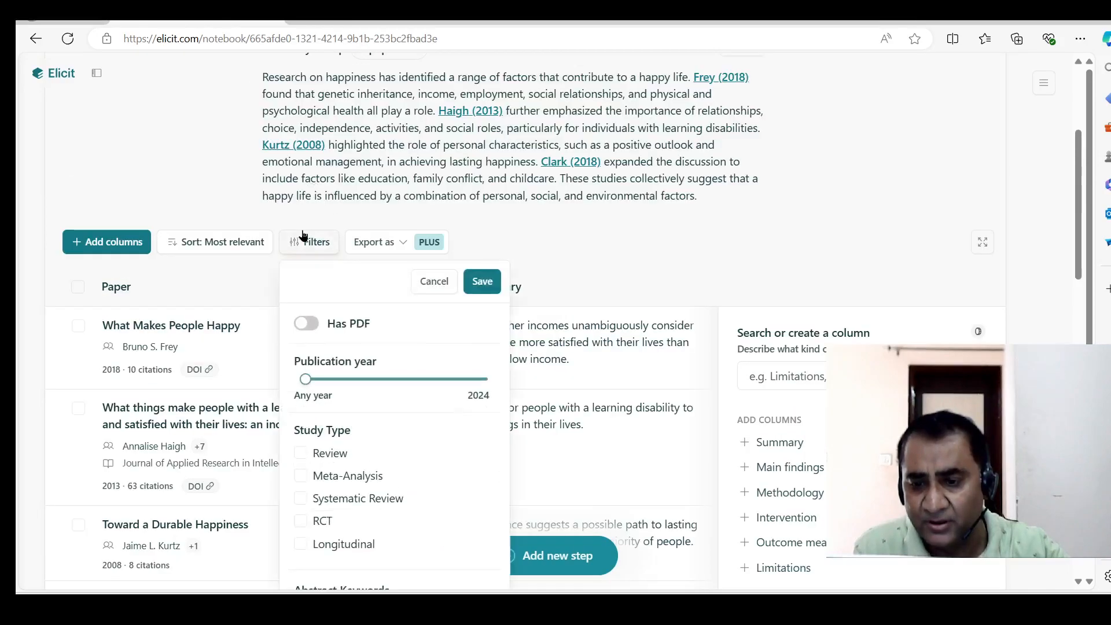
mouse_move(306, 379)
left_mouse_down()
mouse_move(454, 380)
mouse_move(307, 382)
left_mouse_up()
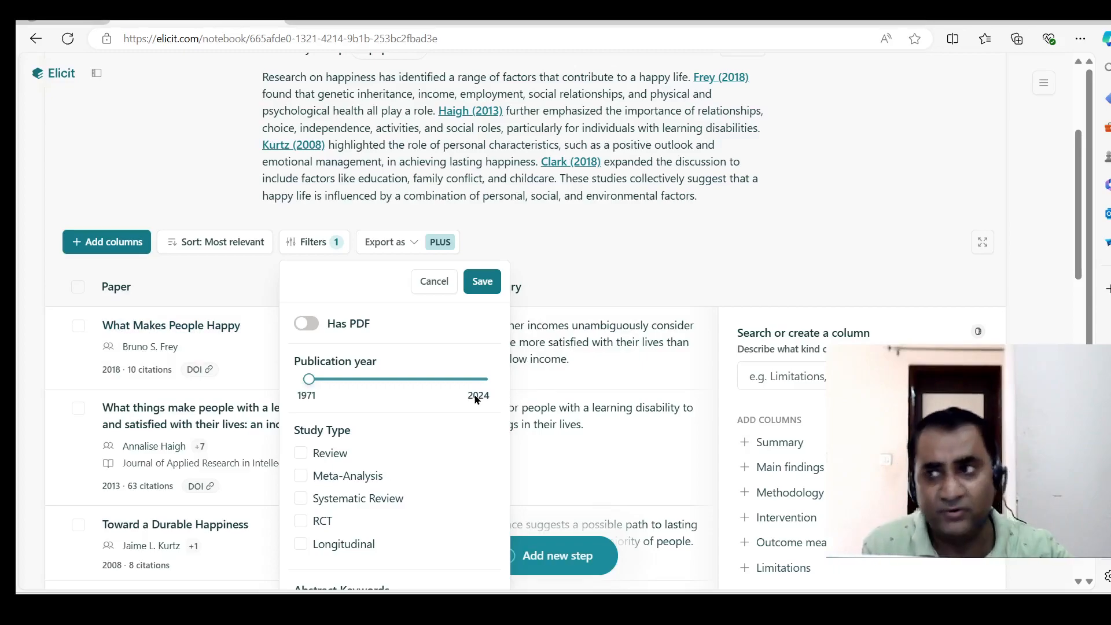
scroll(507, 468, "down", 1)
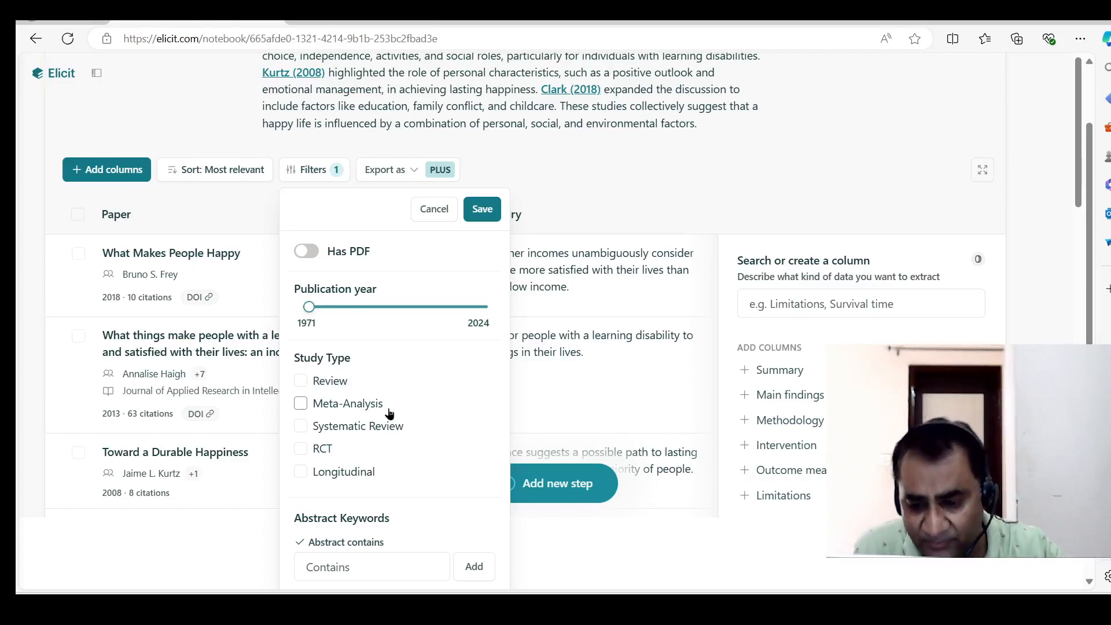
scroll(412, 442, "down", 1)
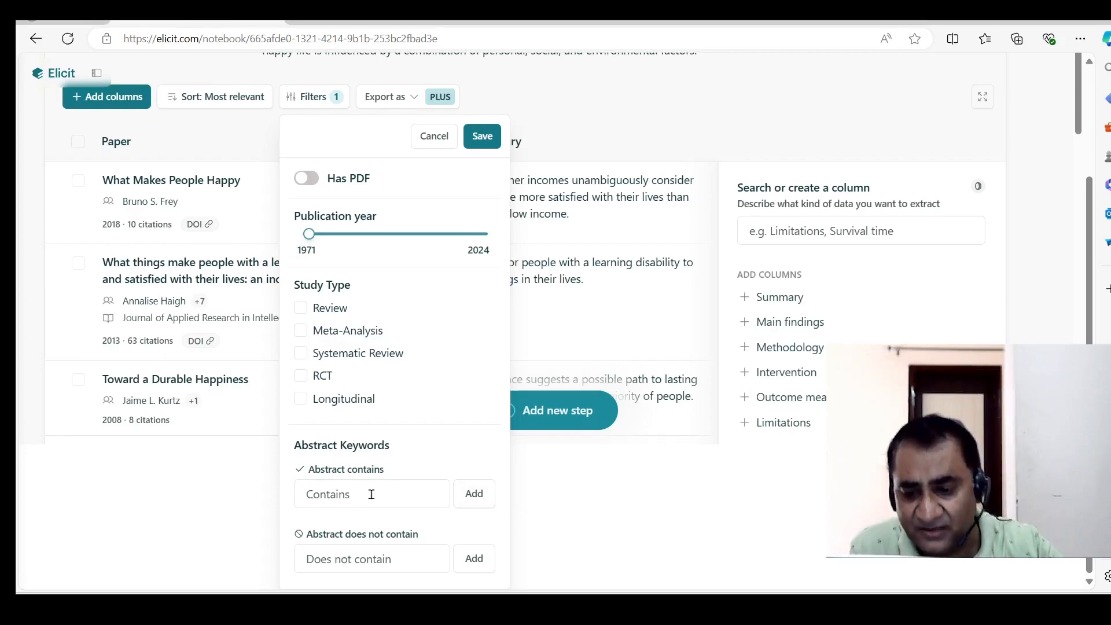
left_click(434, 135)
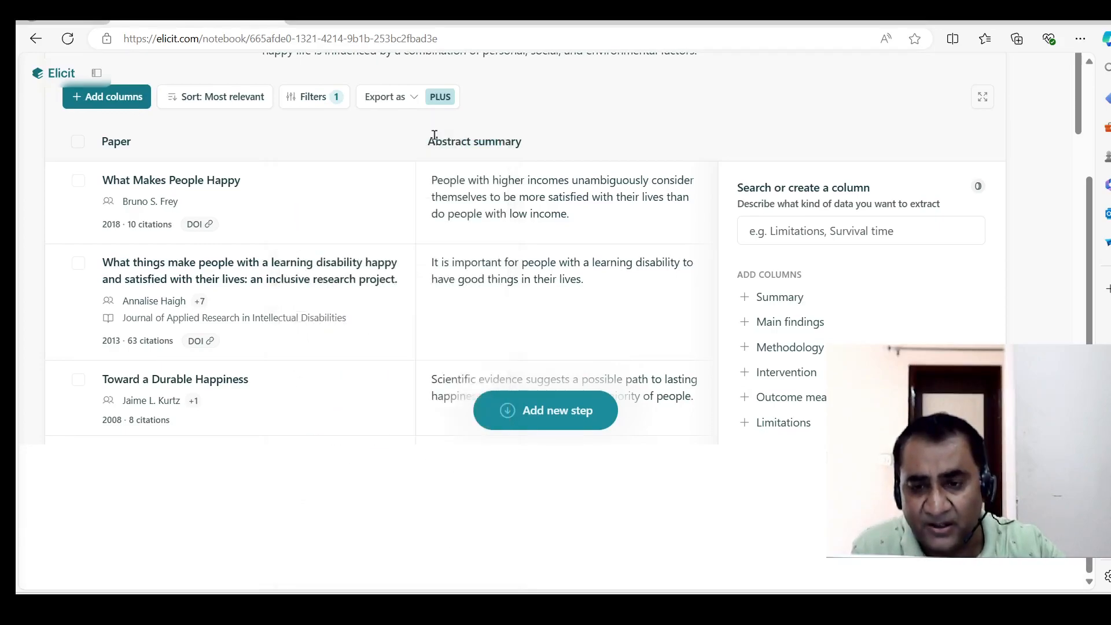
Step: Review the summary, paper titles and abstract summaries through to the end of the results list
scroll(520, 231, "up", 2)
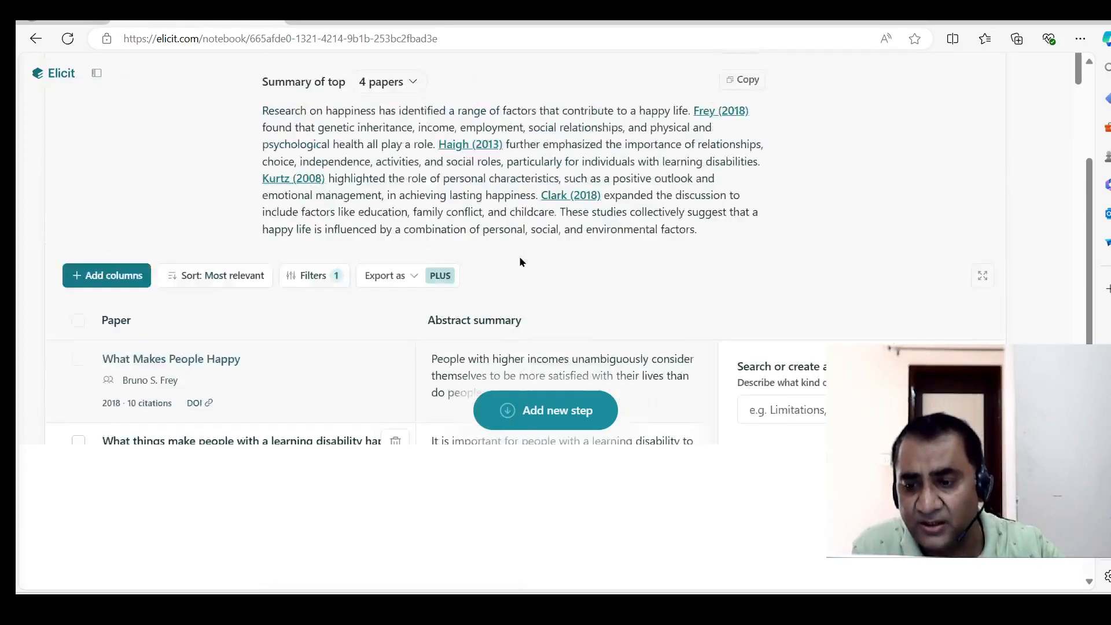
scroll(556, 341, "down", 3)
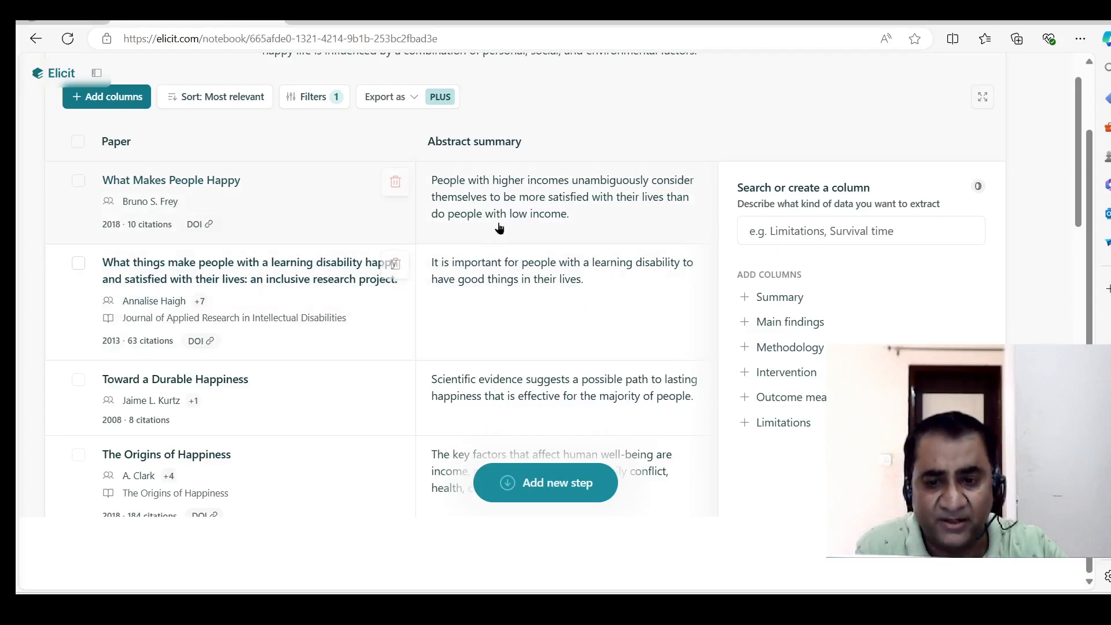
scroll(758, 272, "up", 5)
scroll(597, 284, "down", 6)
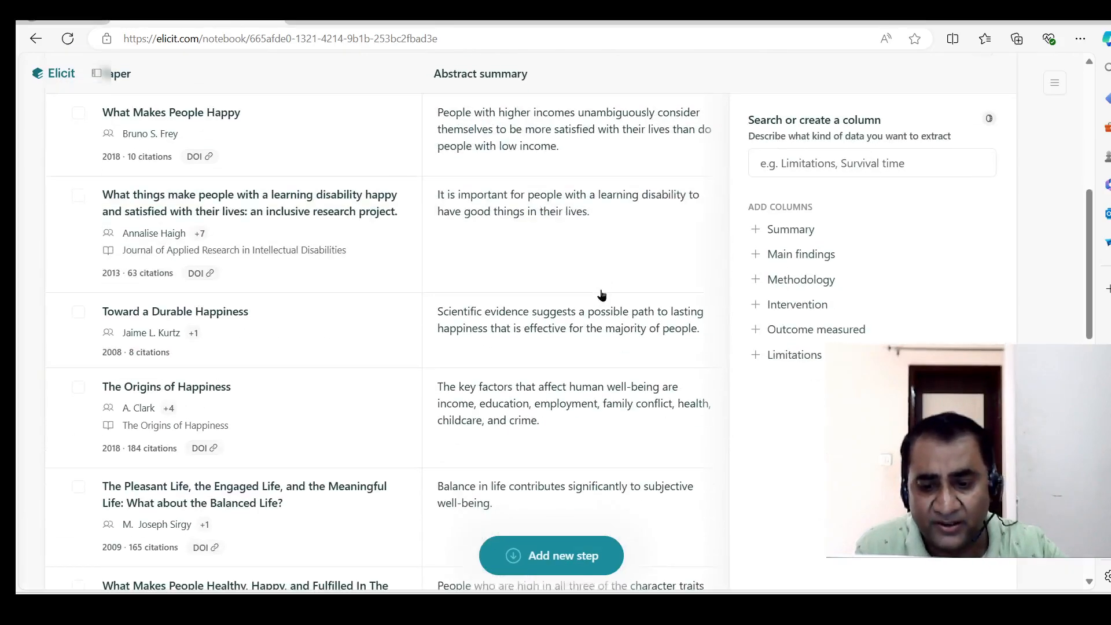
scroll(597, 283, "down", 2)
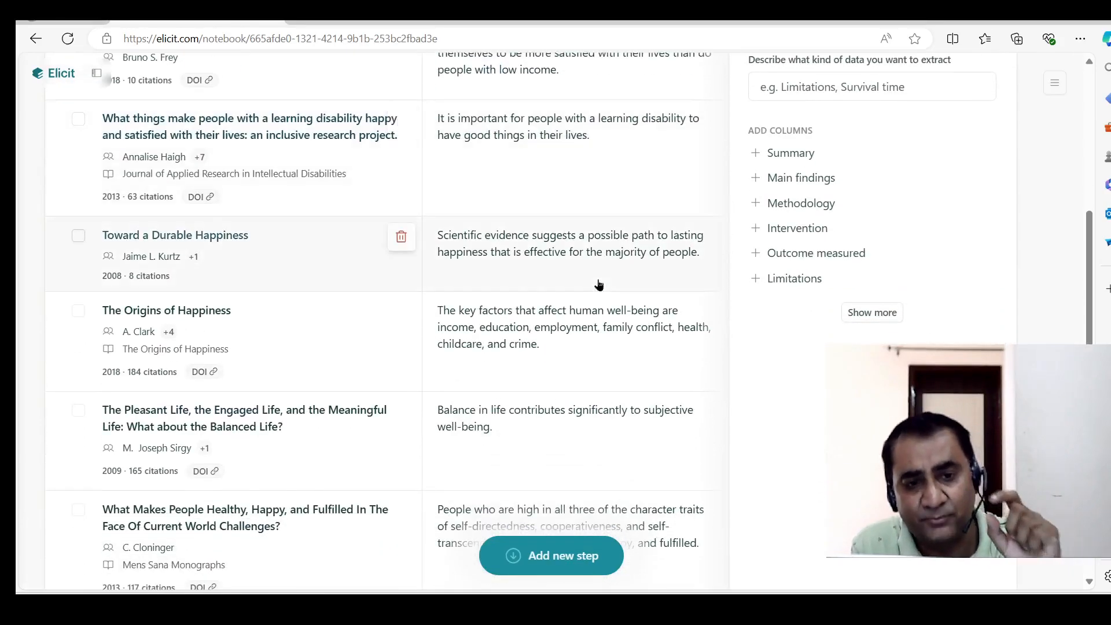
scroll(598, 284, "up", 2)
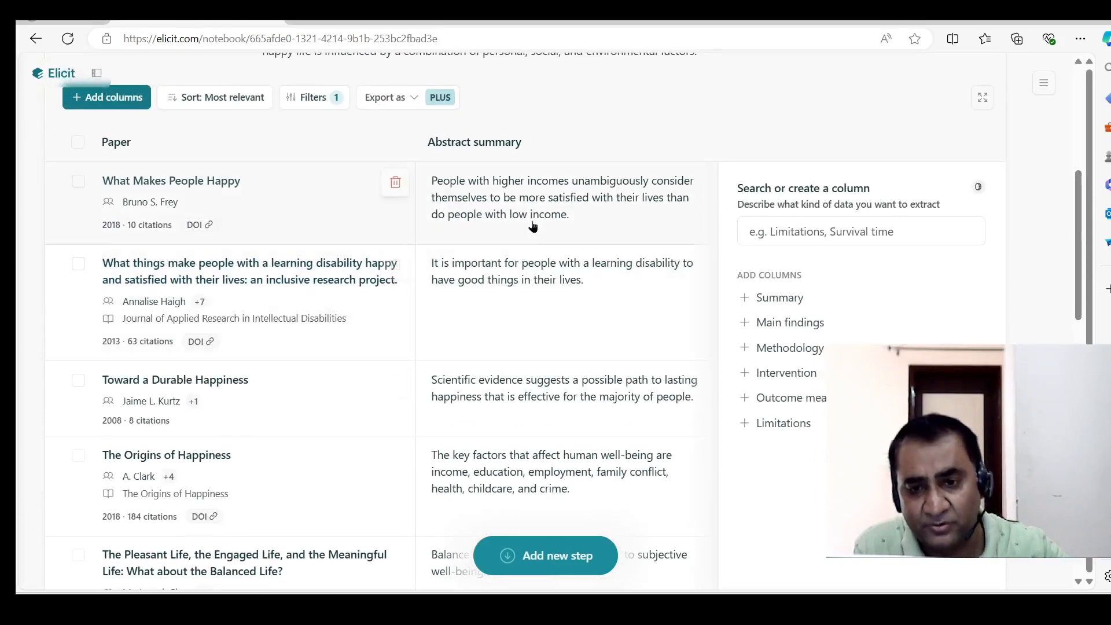
scroll(570, 280, "down", 2)
scroll(566, 377, "down", 4)
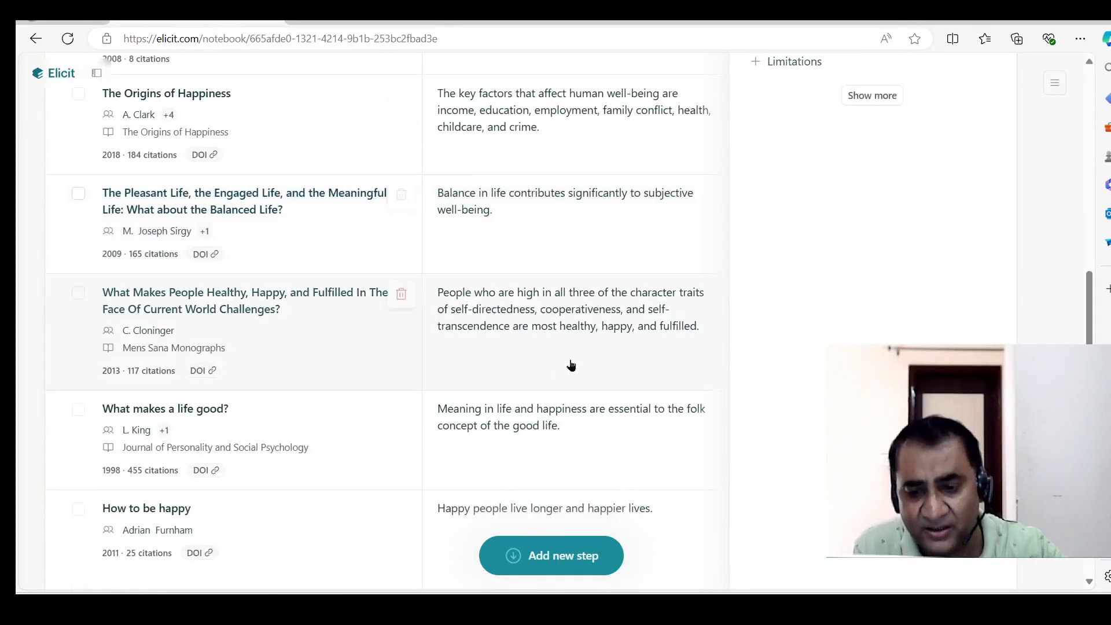
scroll(601, 405, "down", 2)
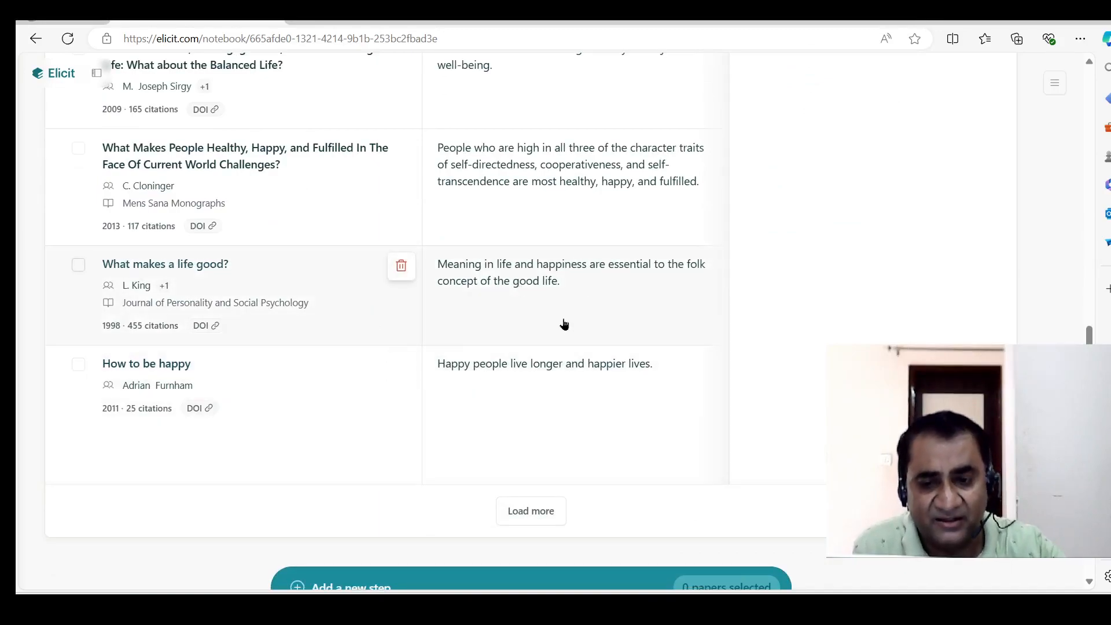
scroll(563, 322, "up", 2)
scroll(509, 298, "up", 5)
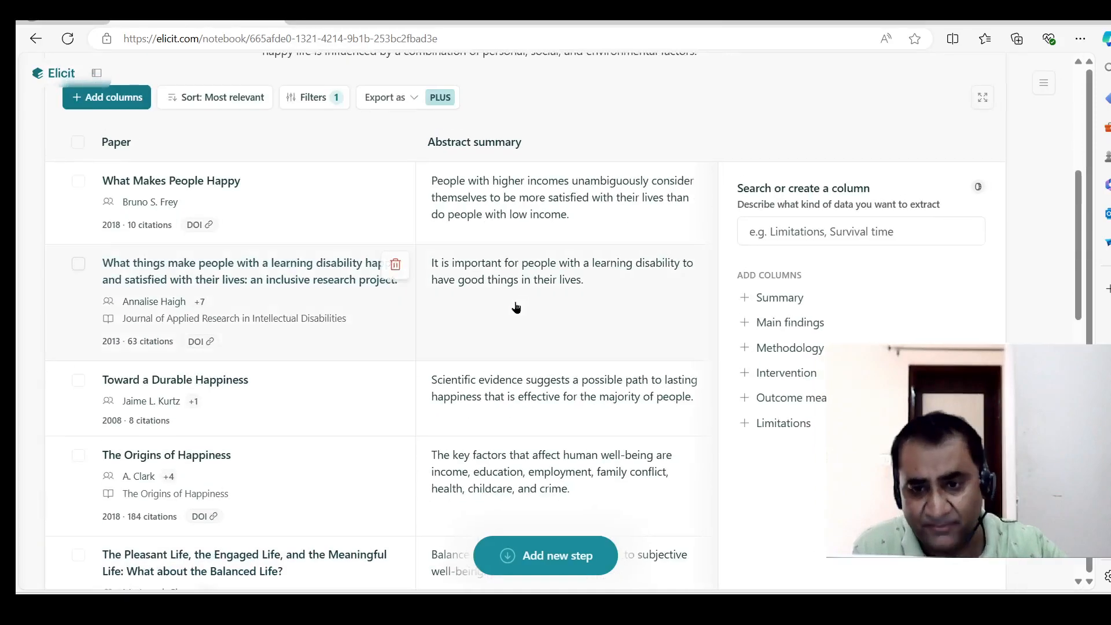
Step: Open the filters and enter "money, luxury" as the keywords the abstract must contain
left_click(321, 102)
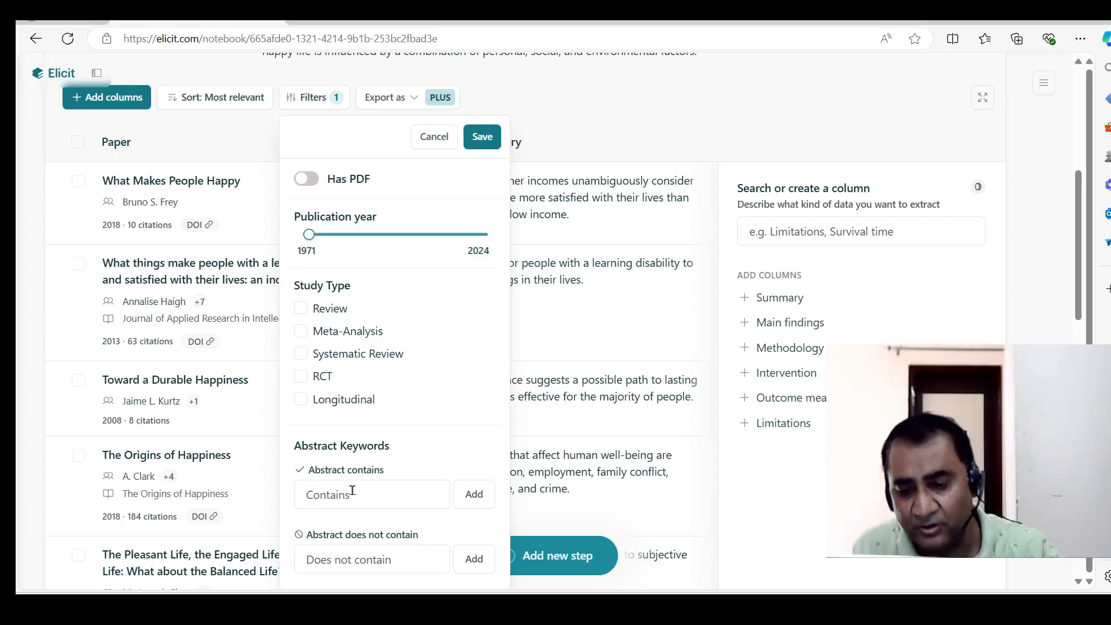
type("money,")
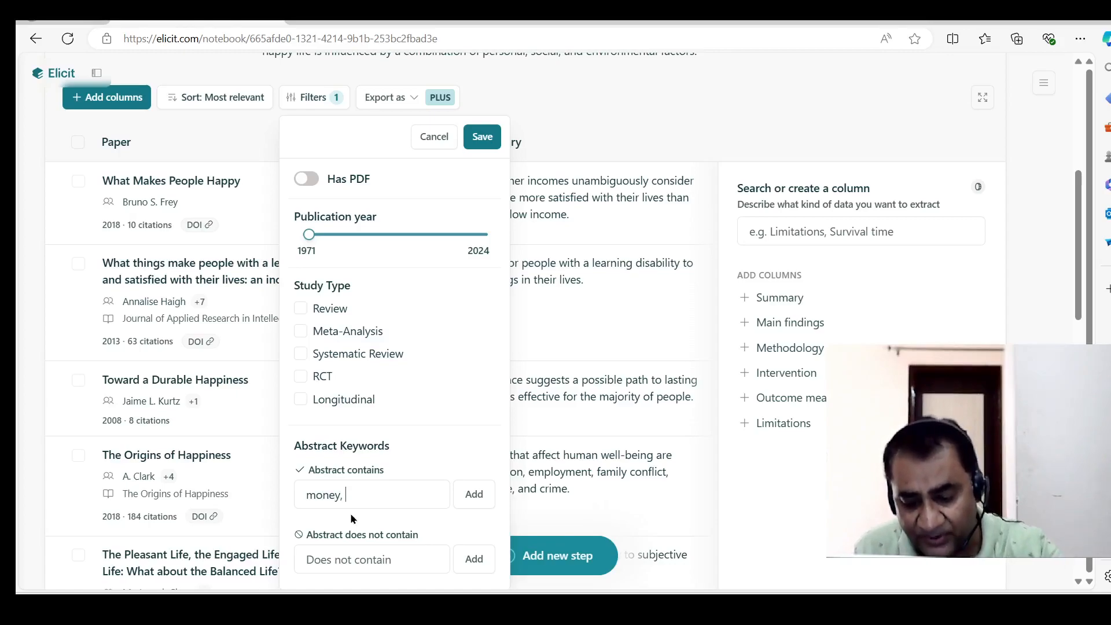
type("relationship")
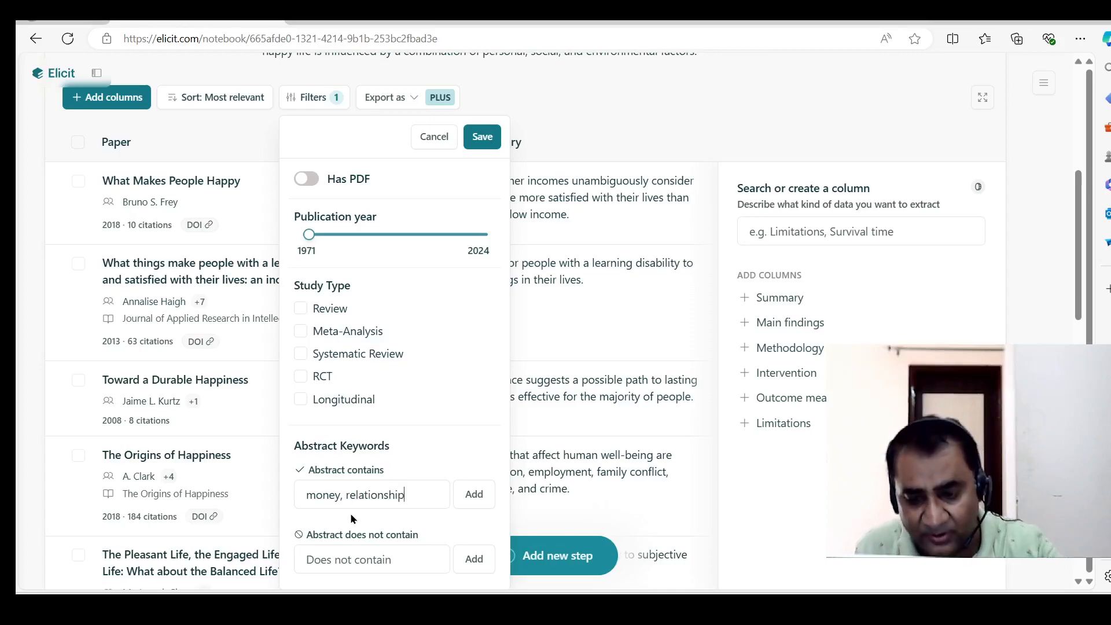
key("BackSpace")
key("BackSpace")
key("BackSpace")
key("BackSpace")
key("BackSpace")
key("BackSpace")
key("BackSpace")
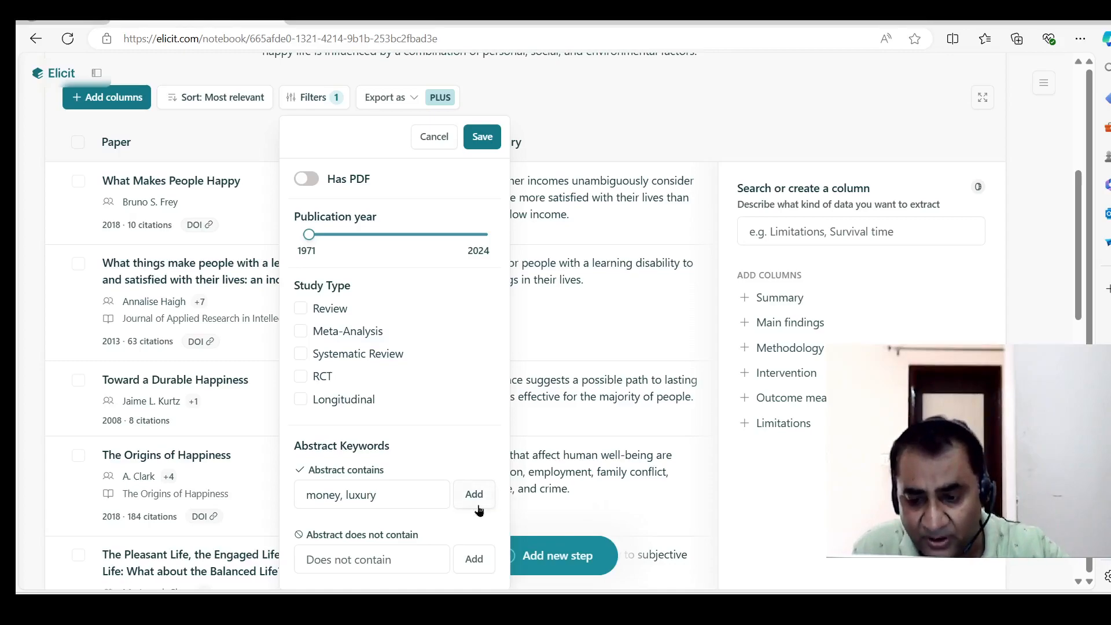
Step: Enter "social, relations" as keywords the abstract must not contain, add both keyword entries, and save the filters
left_click(345, 553)
type("social, relationsh")
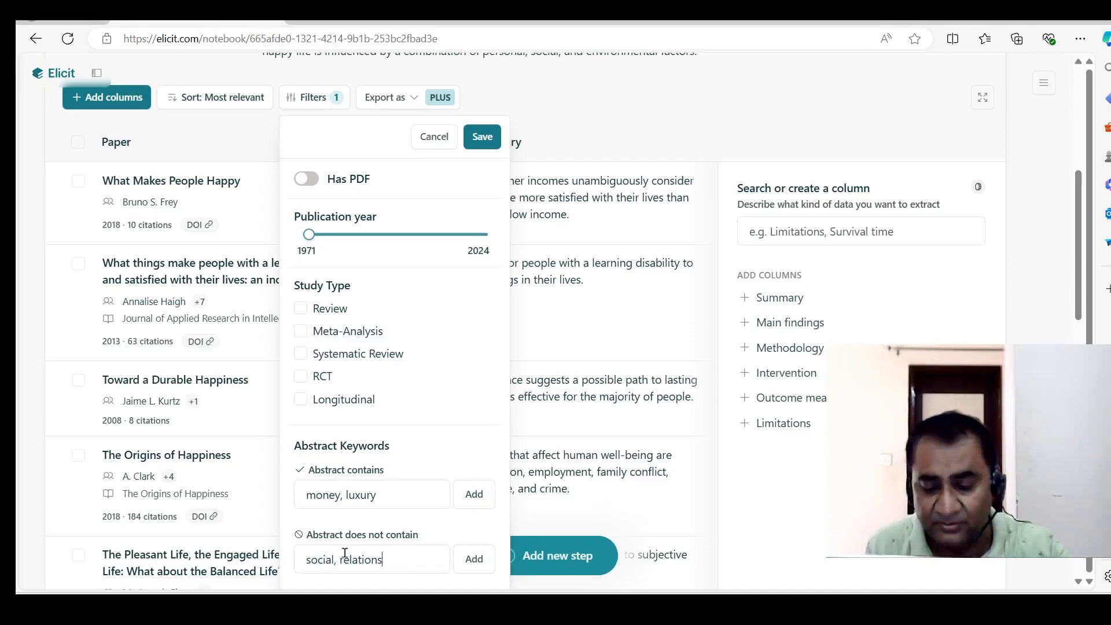
scroll(489, 438, "down", 4)
left_click(478, 280)
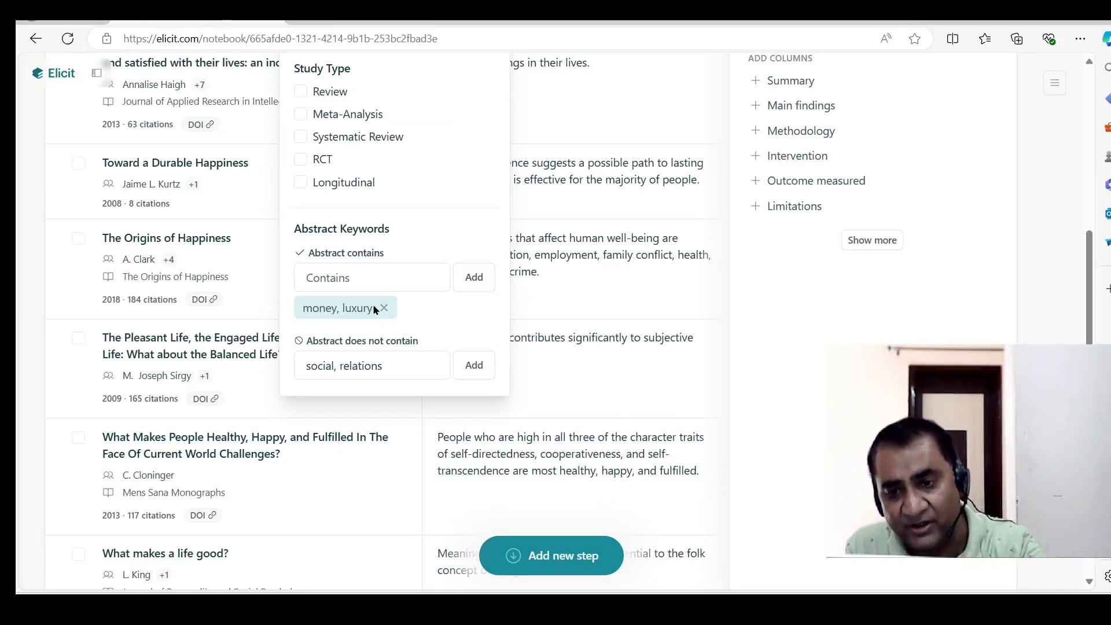
left_click(478, 368)
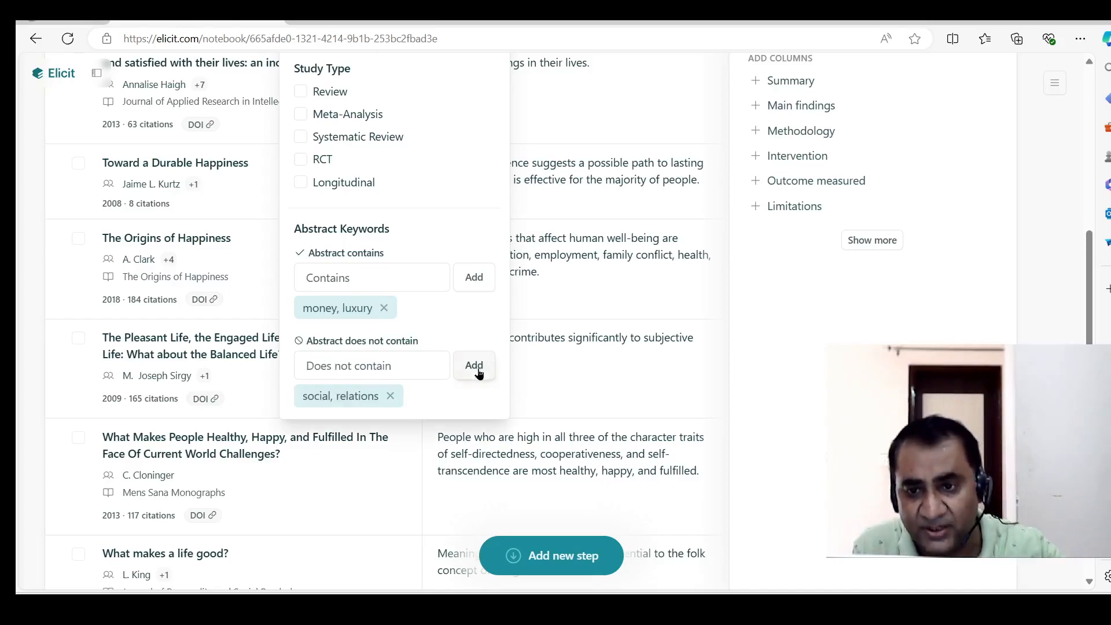
scroll(1091, 274, "up", 1)
scroll(1091, 274, "up", 5)
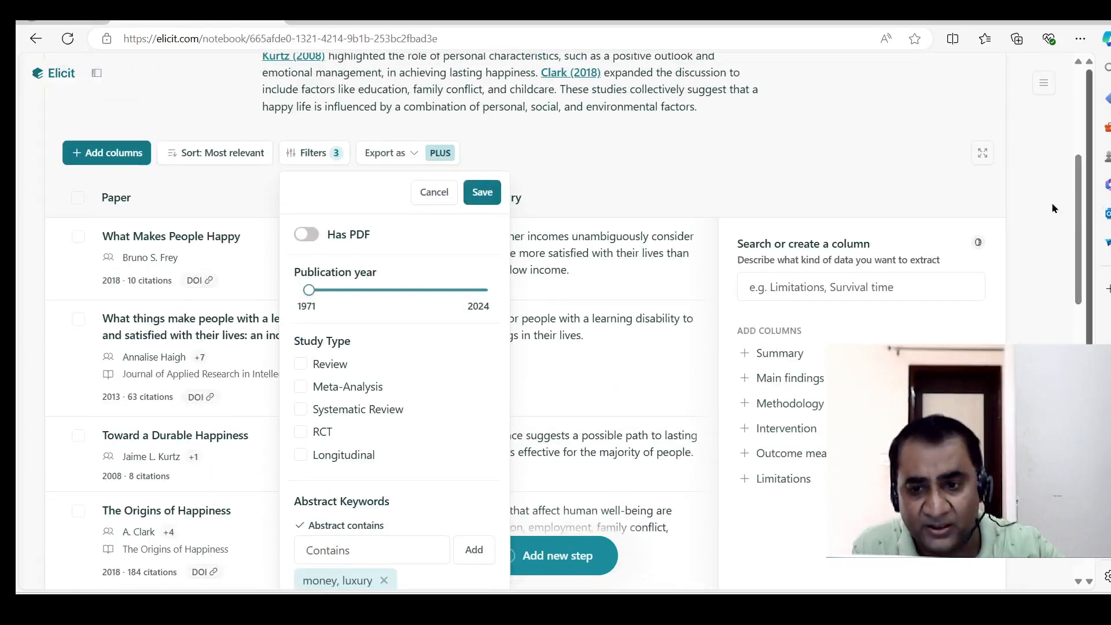
left_click(481, 192)
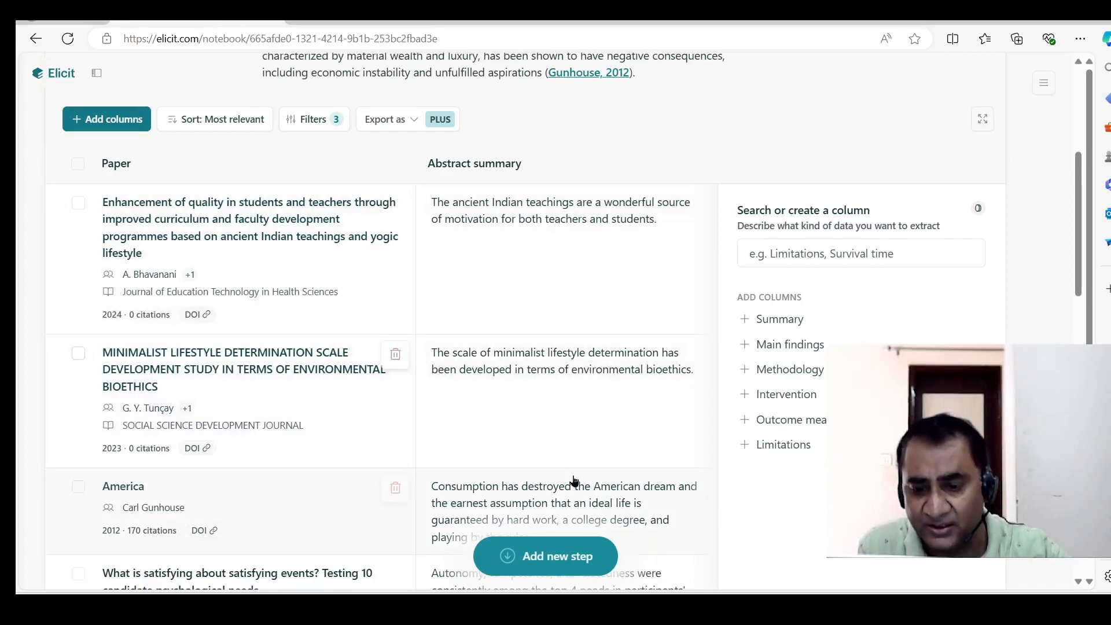
Step: Look through the keyword-filtered papers, their abstract summaries and the summary of the top papers
scroll(574, 481, "down", 2)
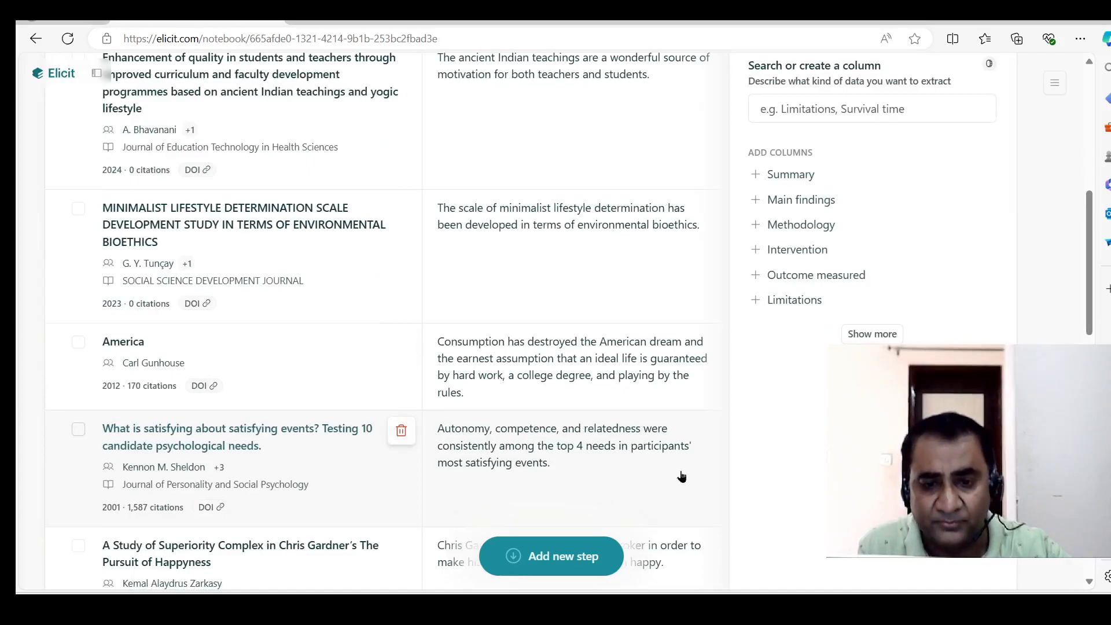
scroll(680, 476, "up", 2)
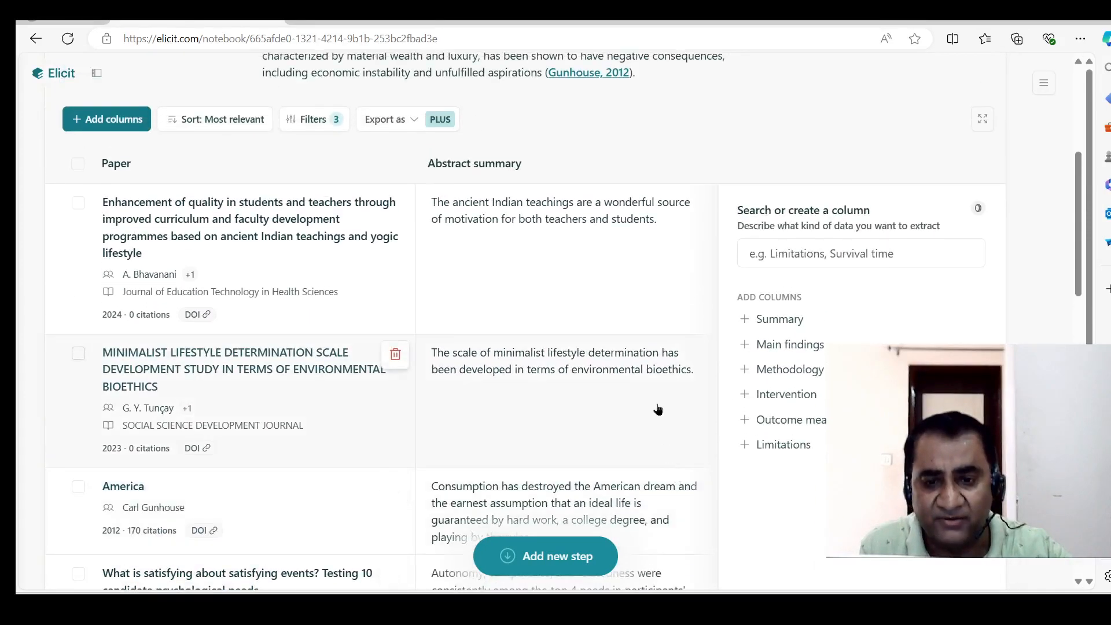
scroll(635, 353, "down", 3)
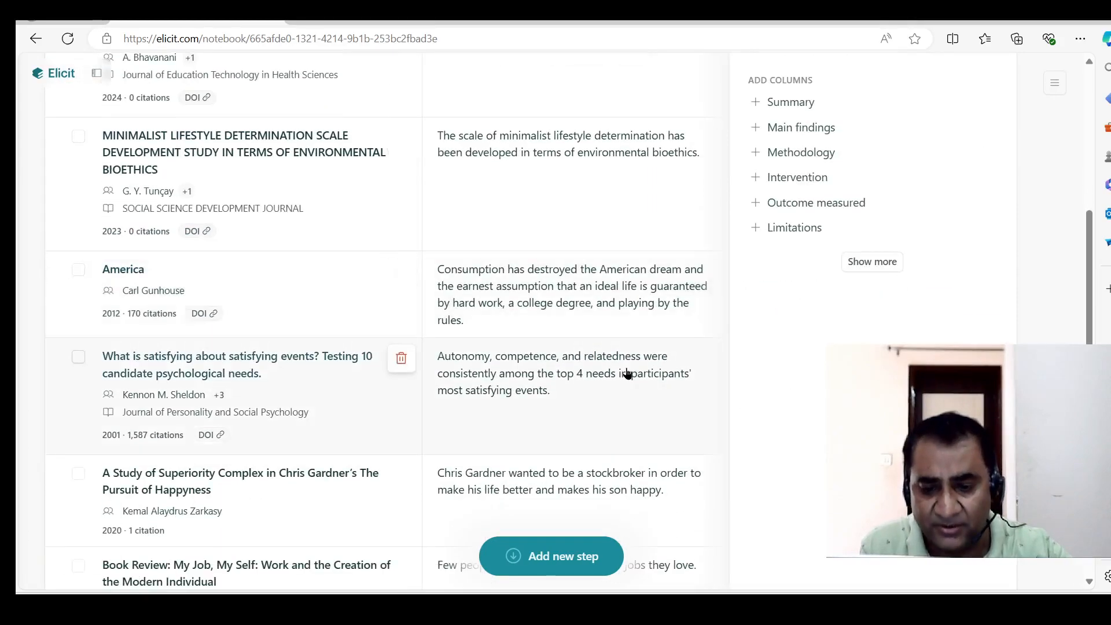
scroll(628, 373, "down", 4)
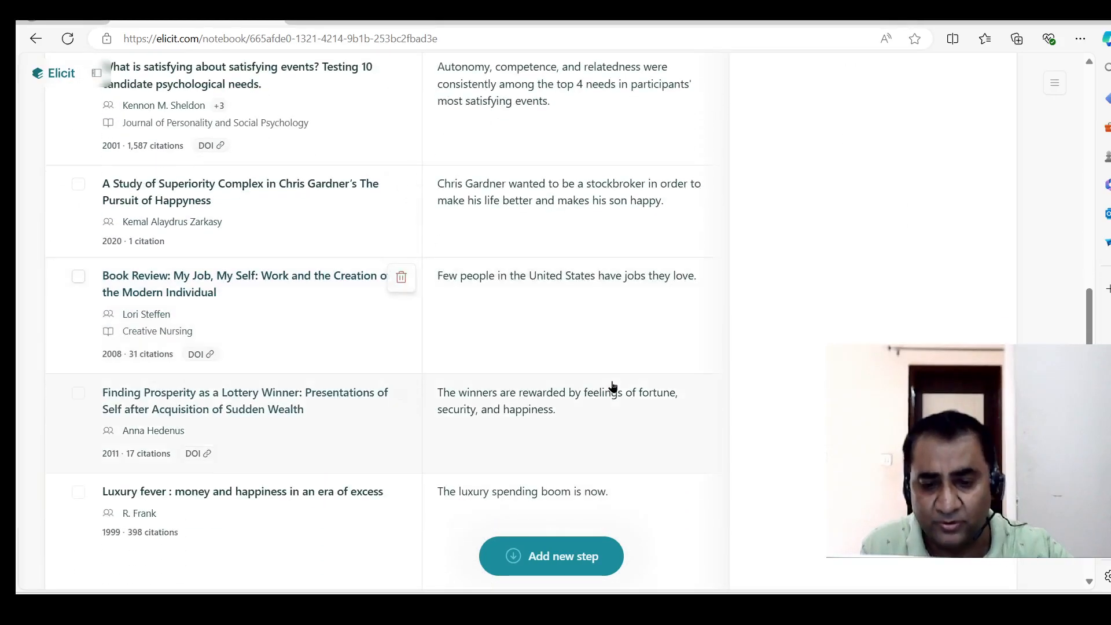
scroll(639, 480, "up", 5)
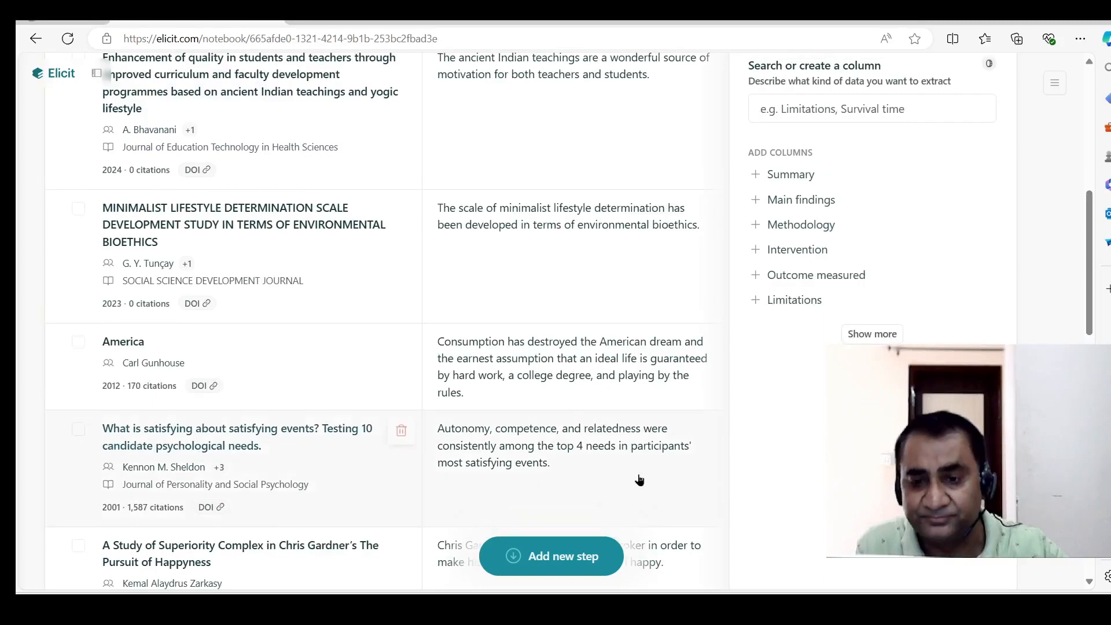
scroll(639, 480, "up", 5)
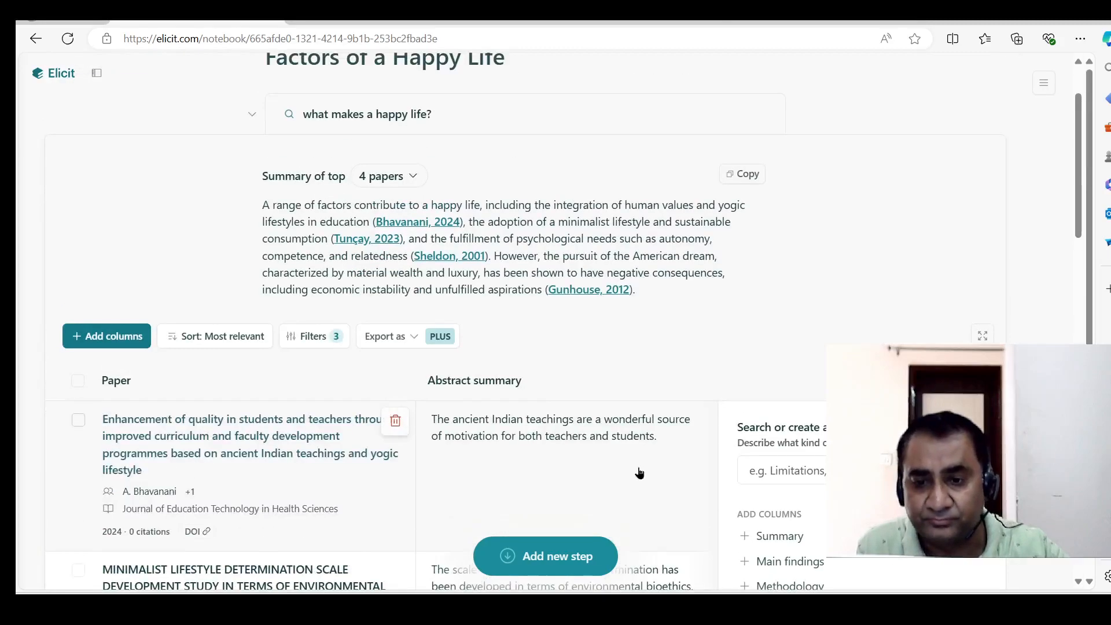
Step: Remove the "money, luxury" and "social, relations" abstract keywords from the filters and save
left_click(310, 337)
scroll(478, 486, "down", 3)
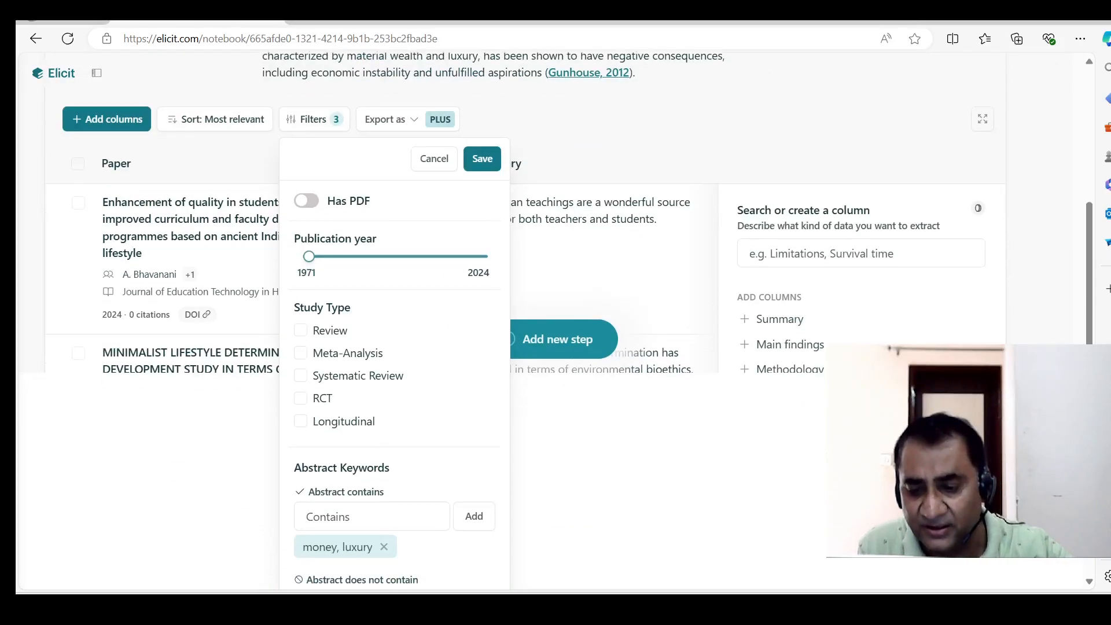
left_click(384, 552)
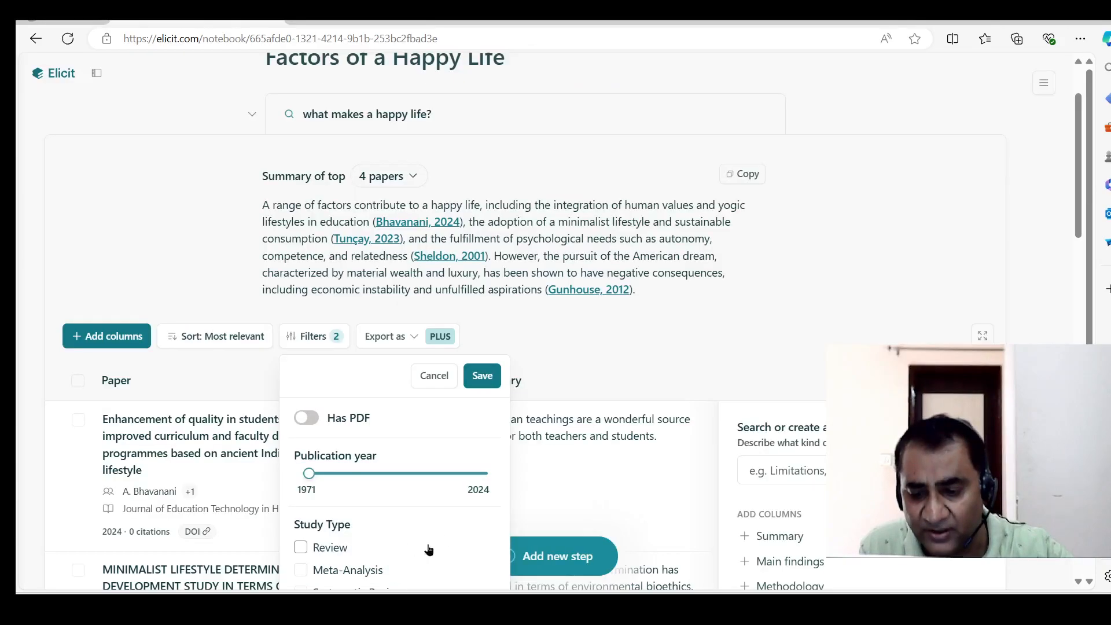
scroll(438, 473, "down", 4)
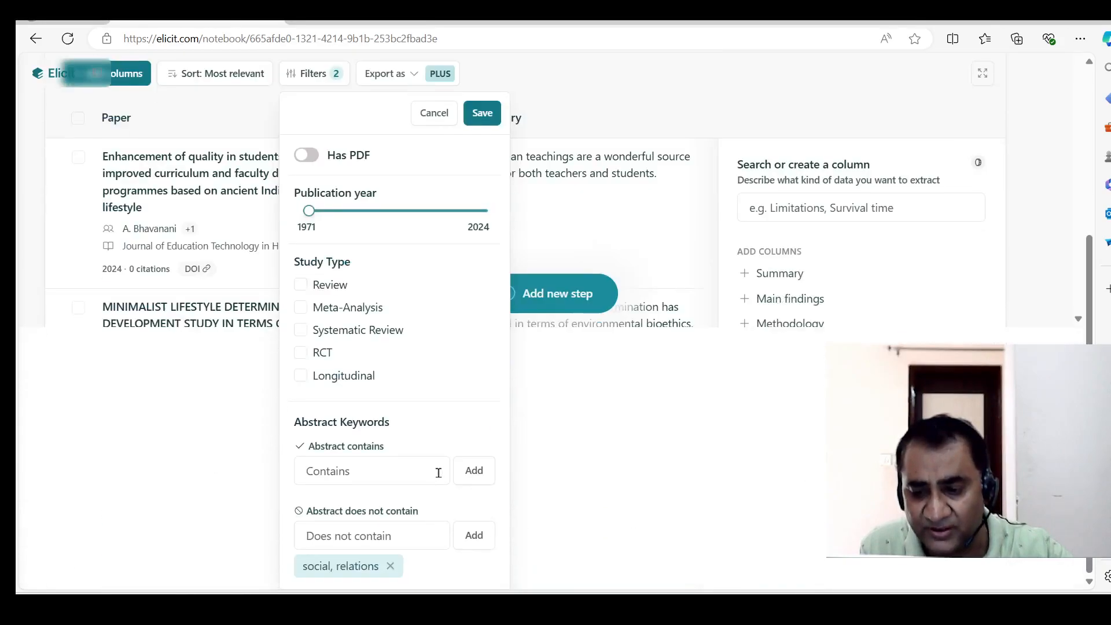
left_click(388, 568)
left_click(482, 377)
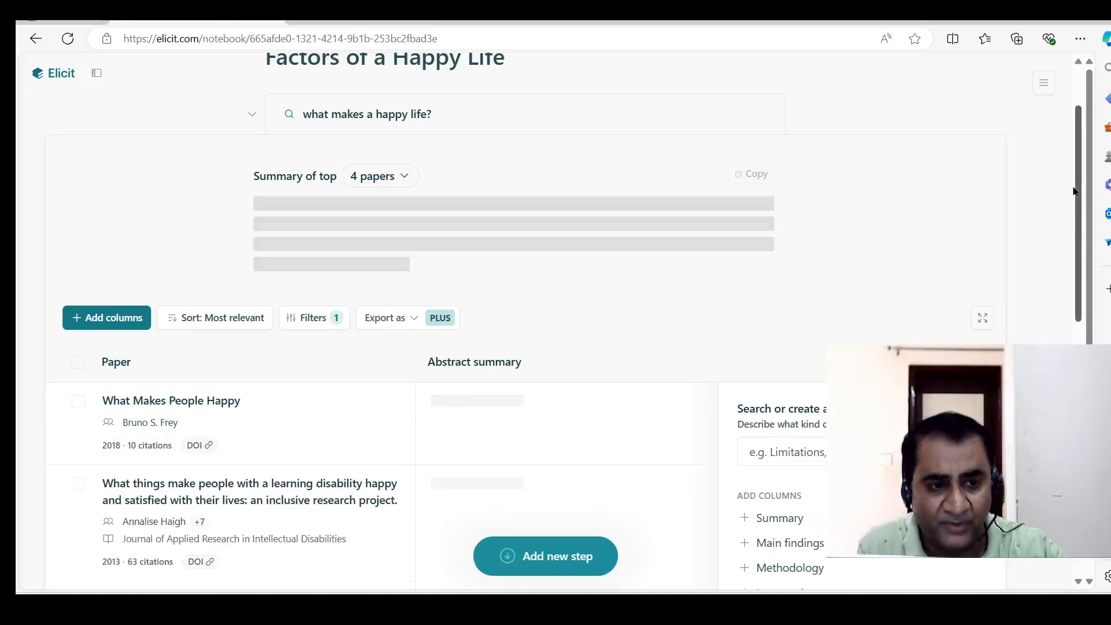
Step: Reset the start of the publication year filter to Any year and save the filters
left_click_drag(1078, 186, 1055, 237)
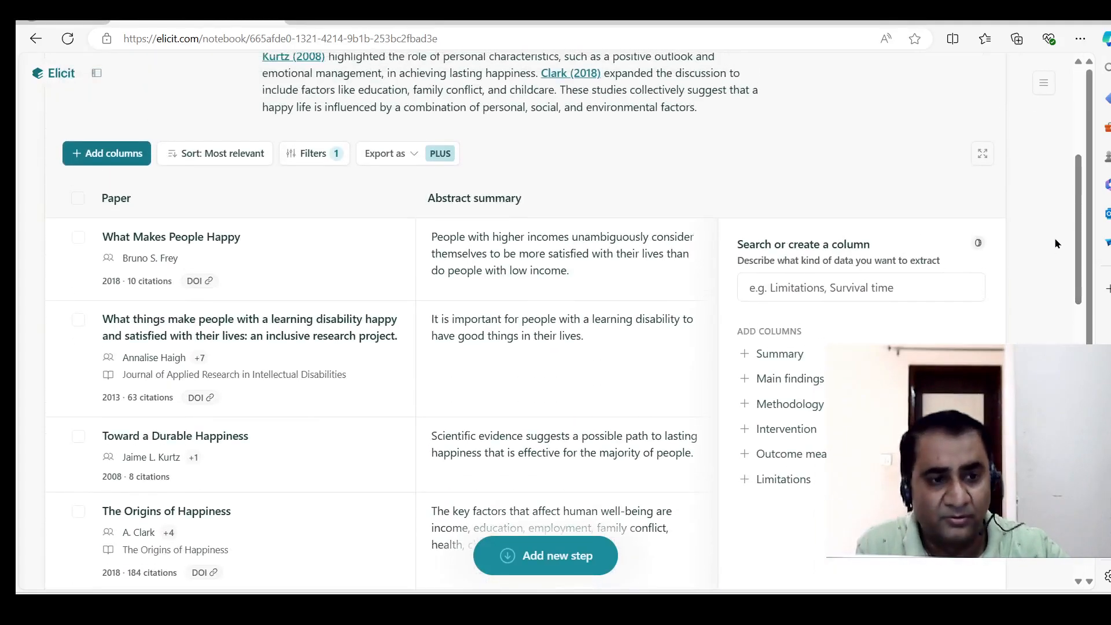
left_click(310, 154)
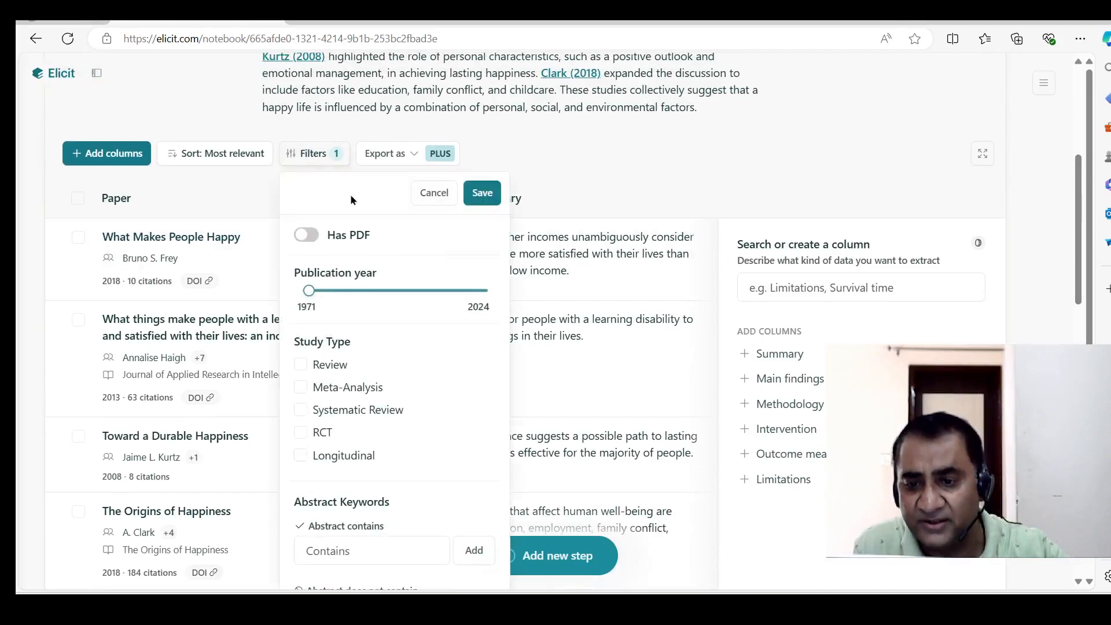
scroll(443, 329, "down", 1)
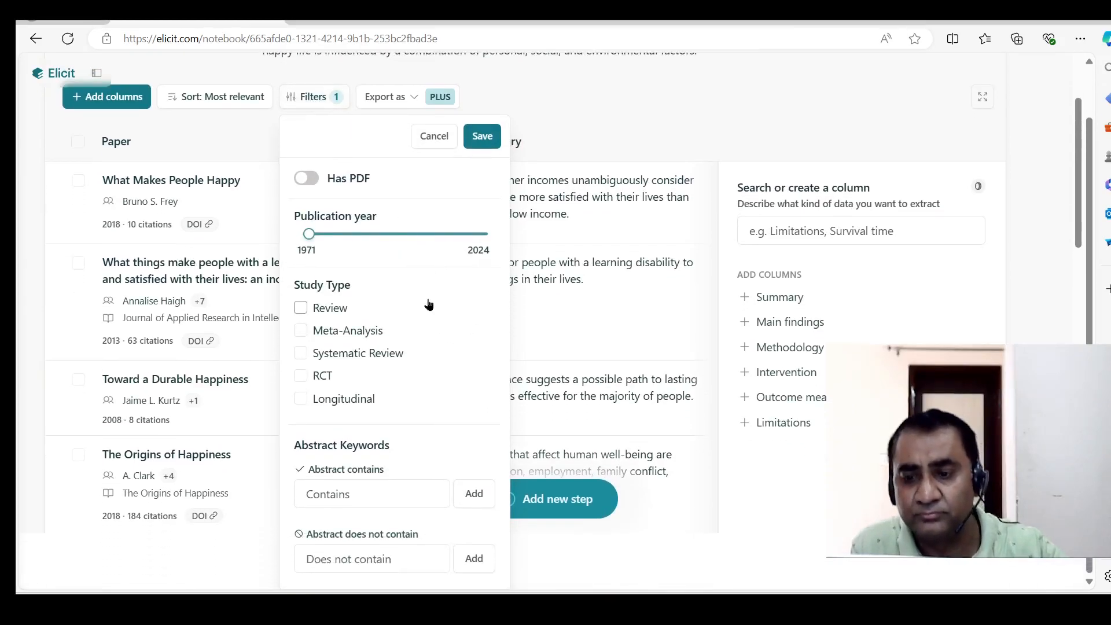
left_click_drag(308, 234, 298, 235)
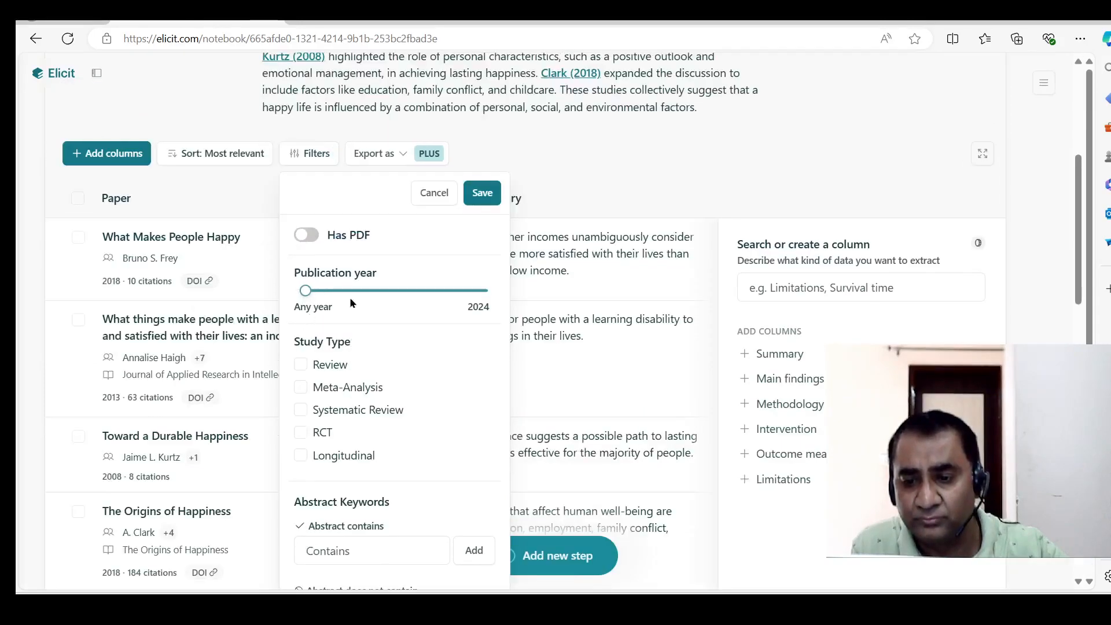
left_click(482, 195)
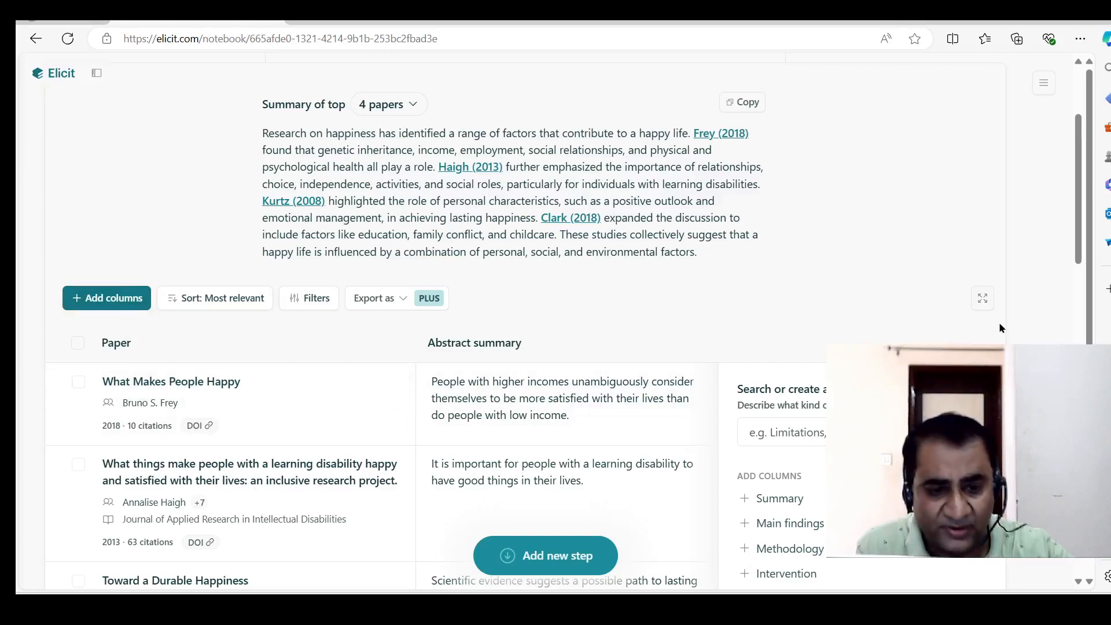
Step: Expand and browse the list of available columns, and add the Main findings column to the paper table
left_click_drag(1080, 261, 1081, 319)
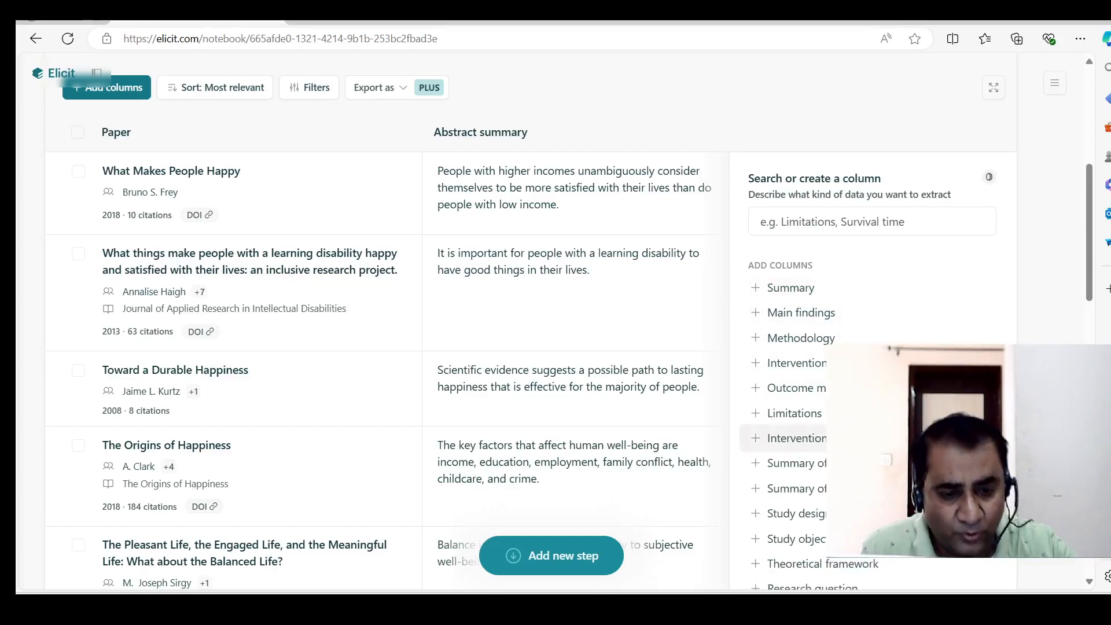
left_click_drag(1091, 247, 1089, 358)
scroll(1050, 321, "up", 6)
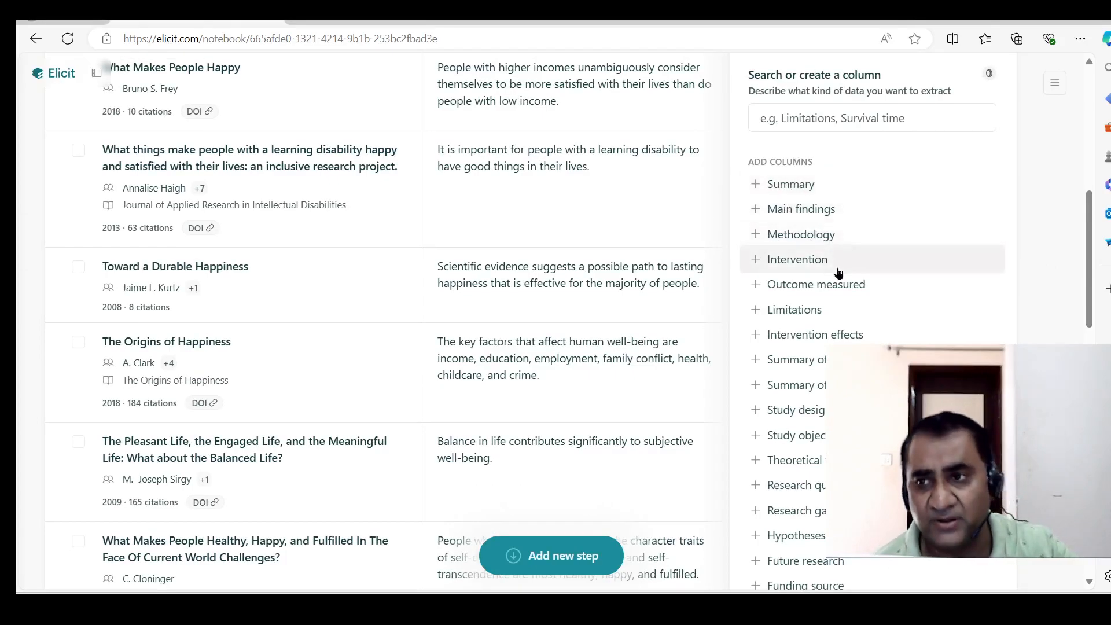
left_click(759, 209)
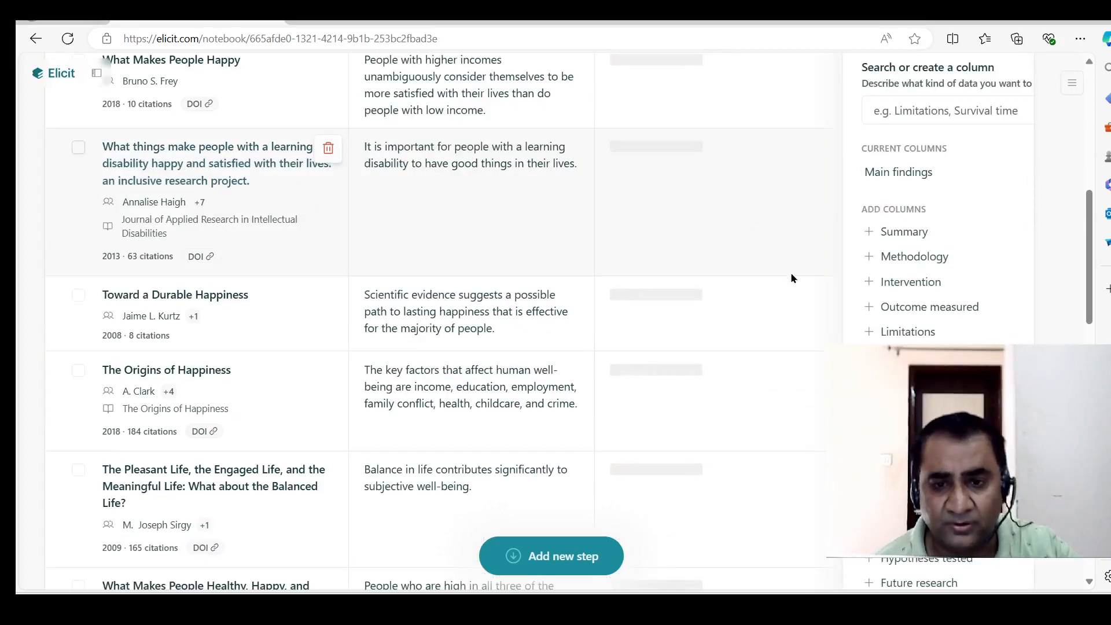
Step: Review the Main findings entries for the listed papers alongside their abstract summaries
scroll(955, 217, "up", 3)
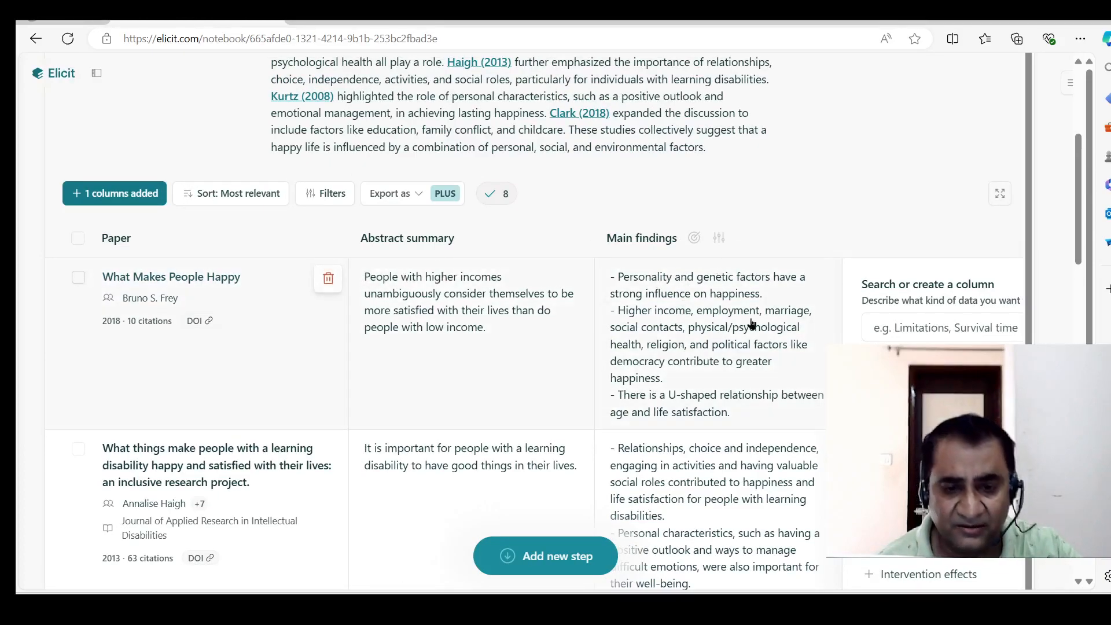
scroll(717, 438, "down", 3)
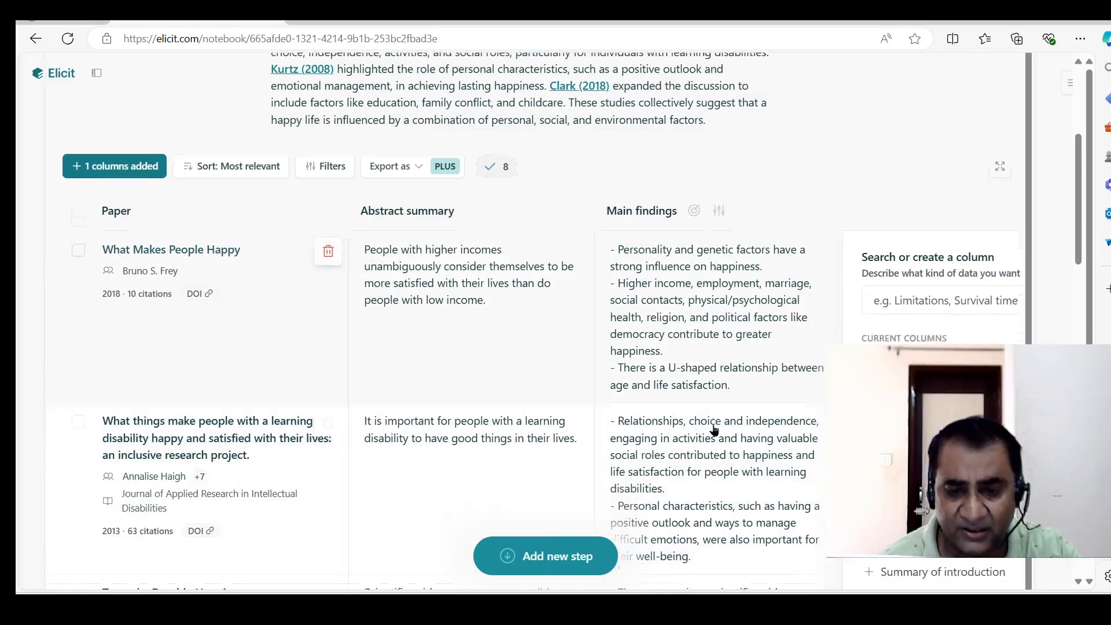
scroll(680, 299, "down", 5)
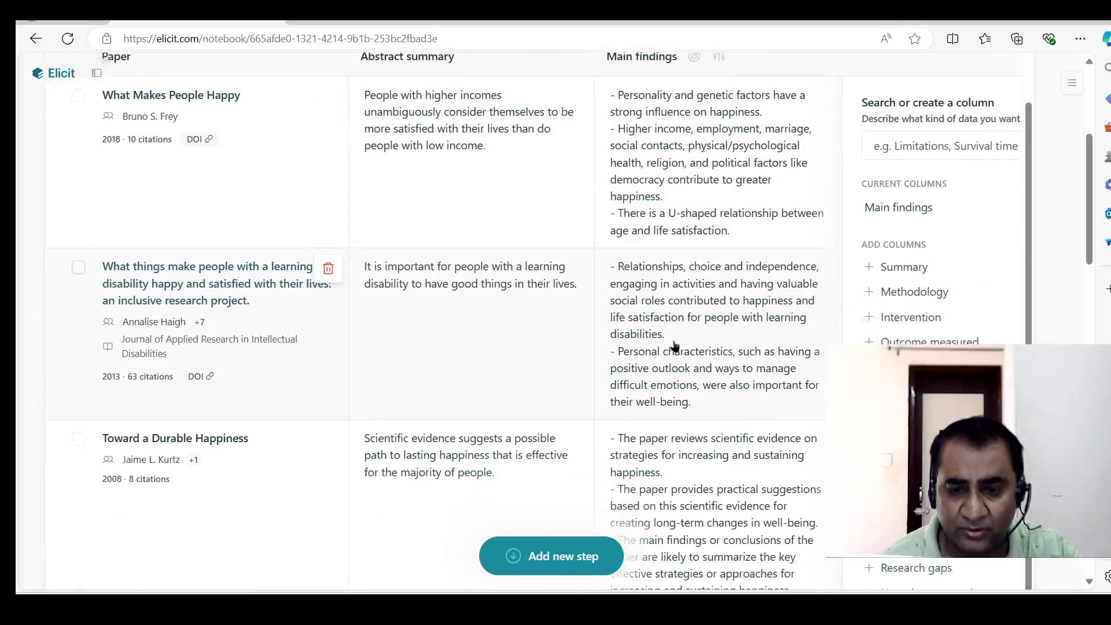
scroll(701, 342, "down", 2)
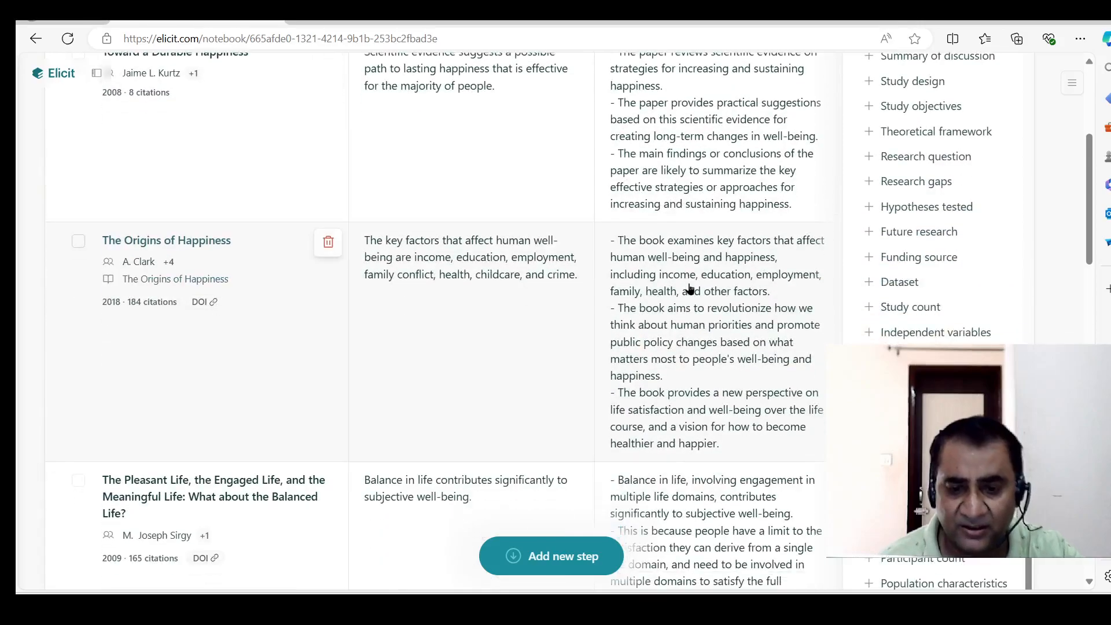
scroll(690, 288, "down", 5)
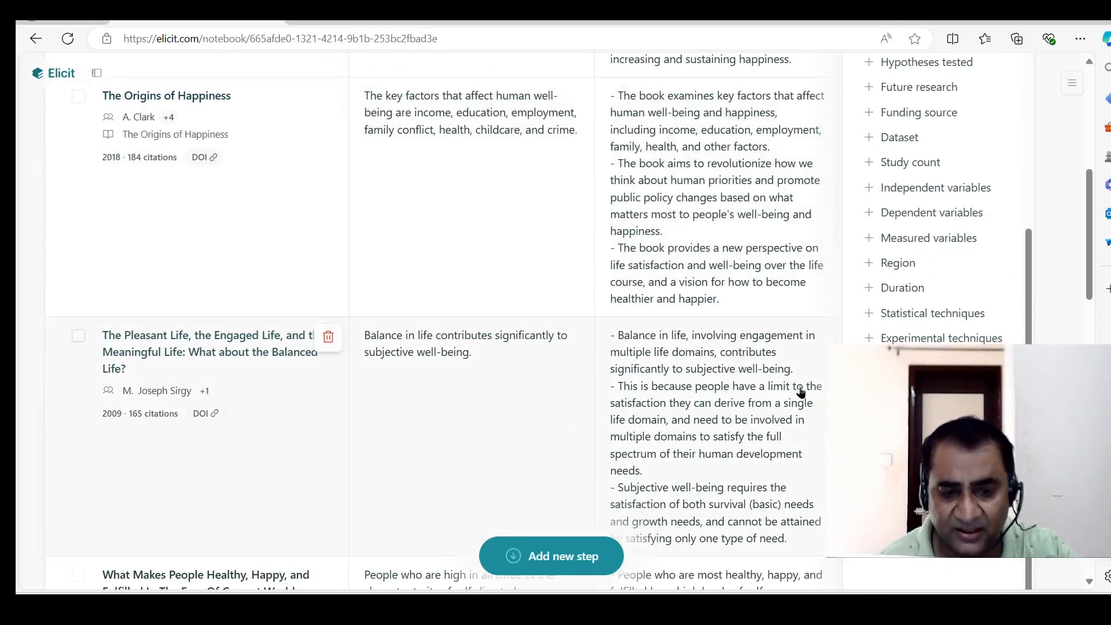
scroll(776, 401, "down", 3)
scroll(769, 404, "up", 7)
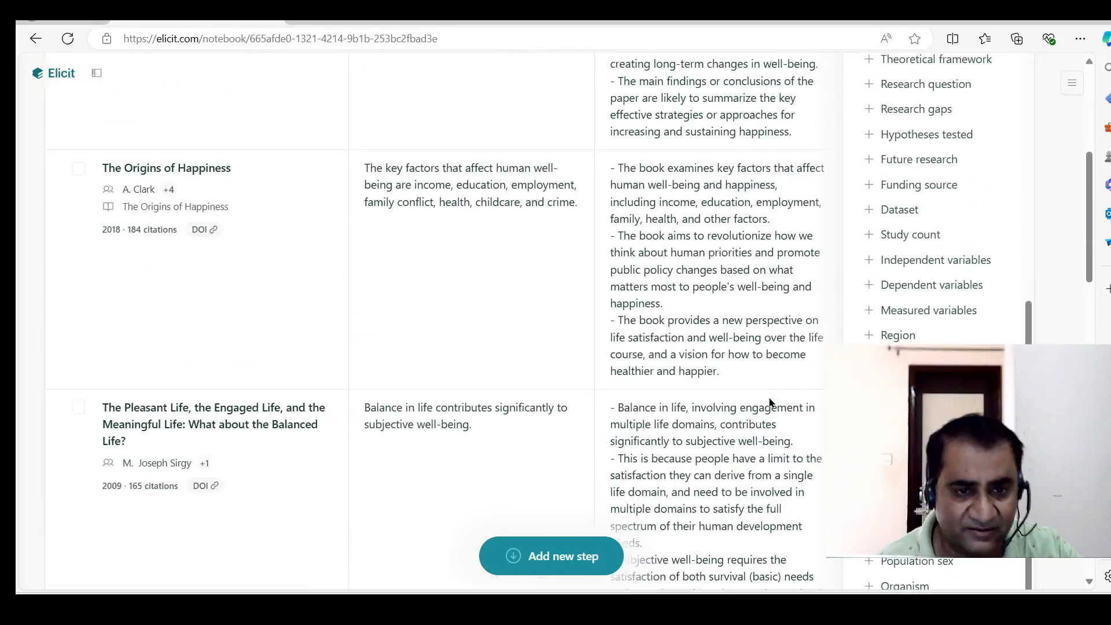
scroll(769, 405, "up", 4)
scroll(440, 318, "up", 5)
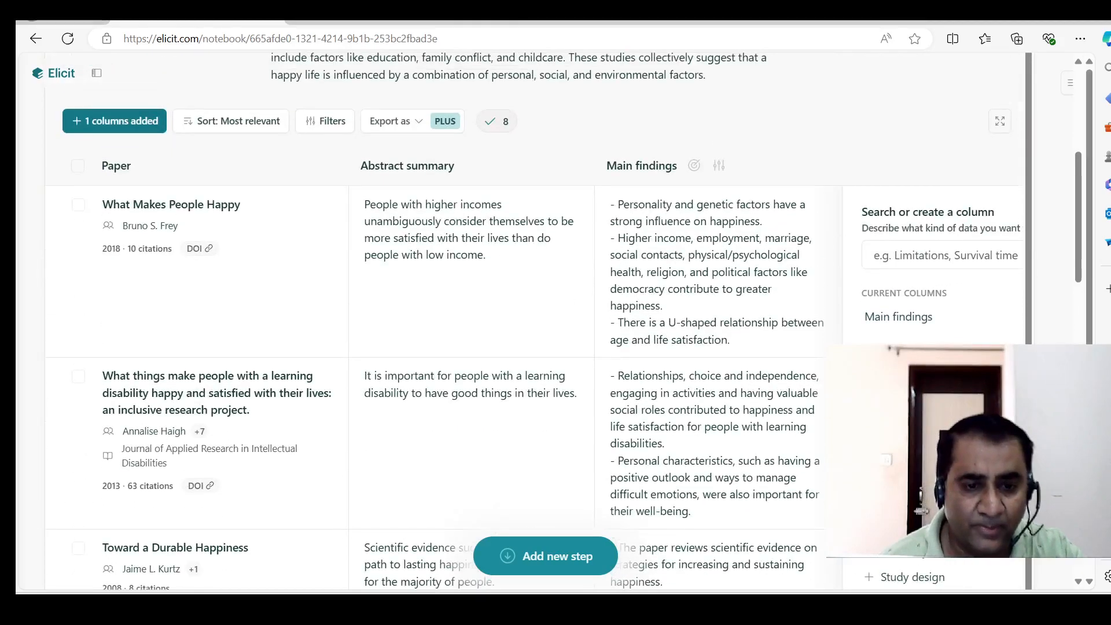
scroll(439, 377, "right", 2)
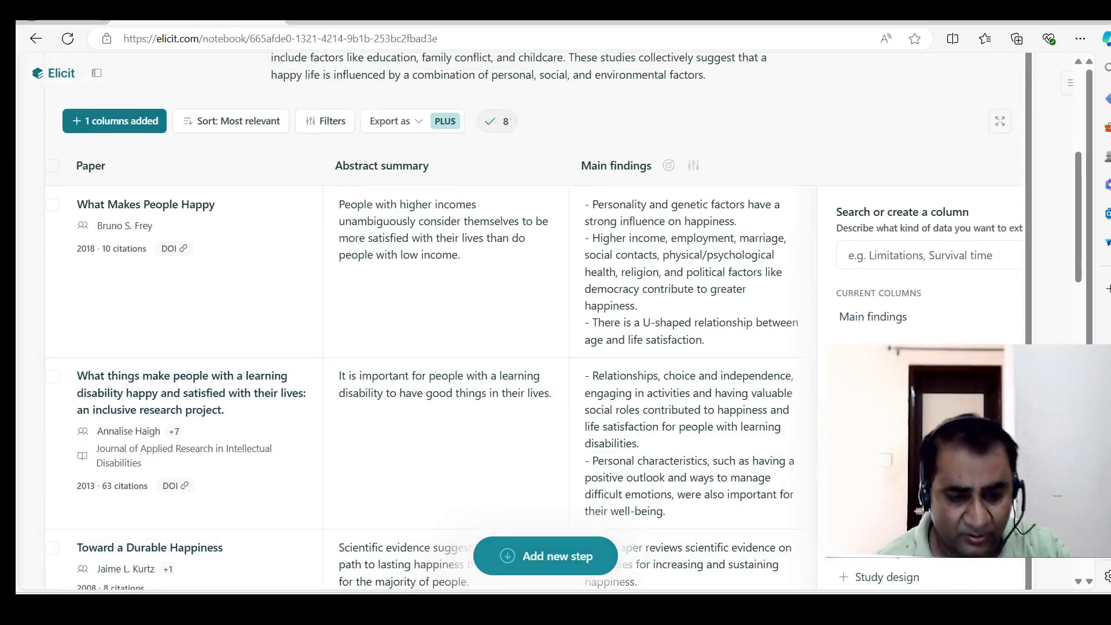
Step: Add the Study design column to the paper table and review its entries for the listed papers
scroll(439, 376, "right", 1)
scroll(440, 376, "down", 4)
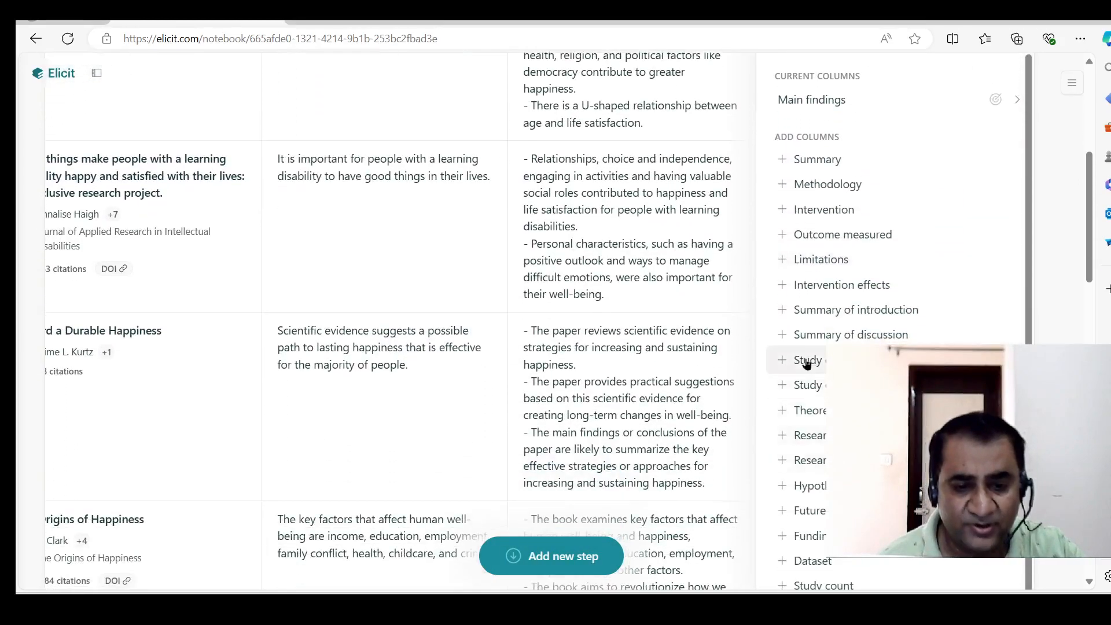
left_click(781, 362)
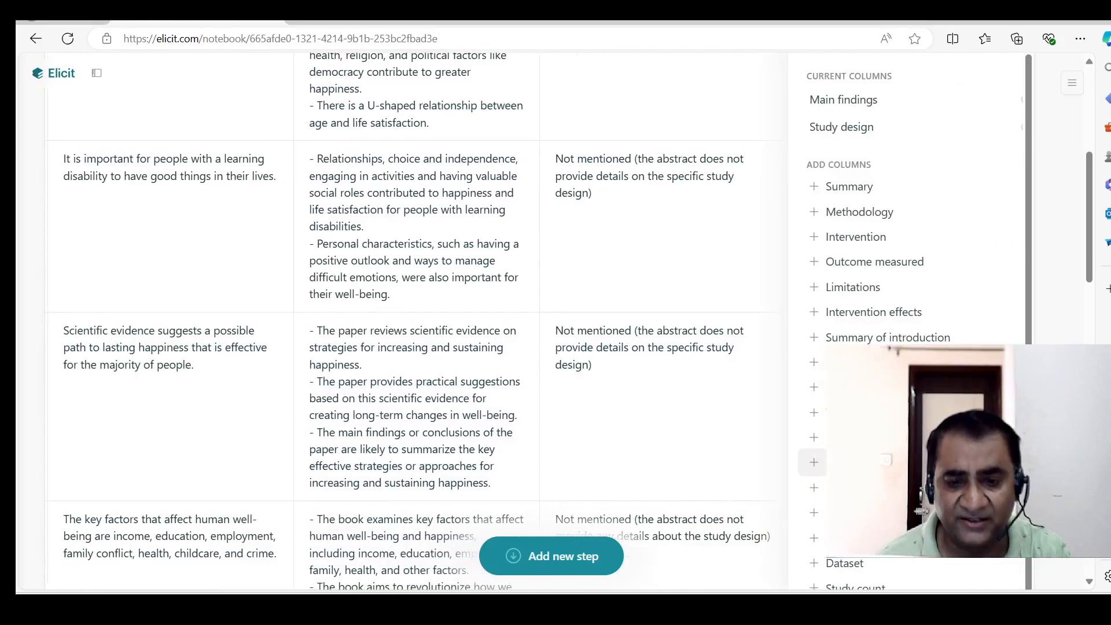
scroll(763, 376, "up", 4)
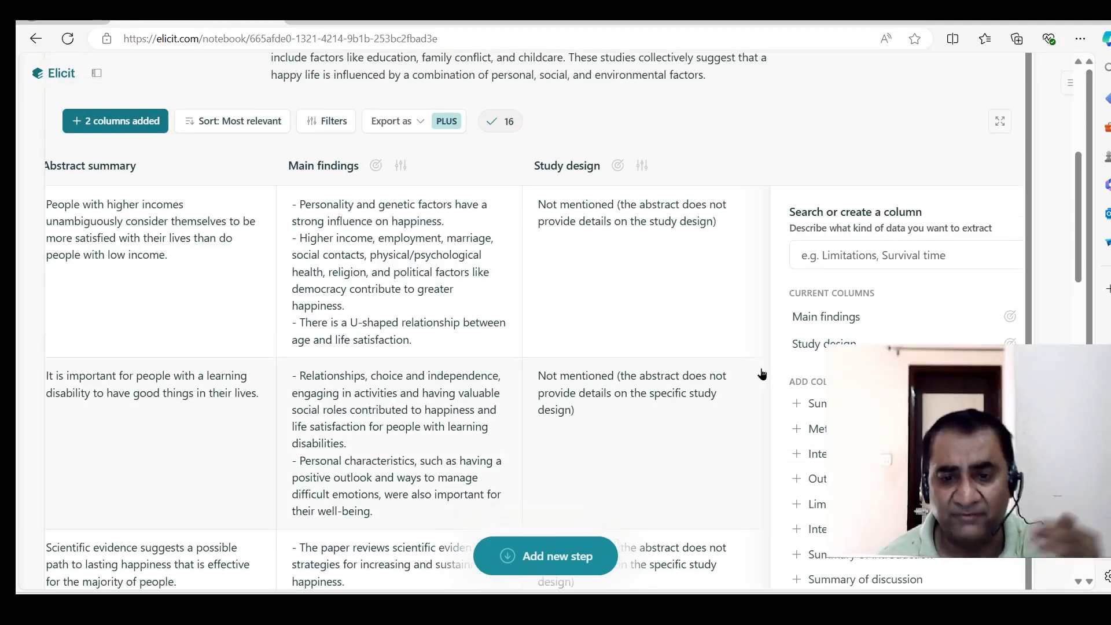
scroll(650, 382, "down", 6)
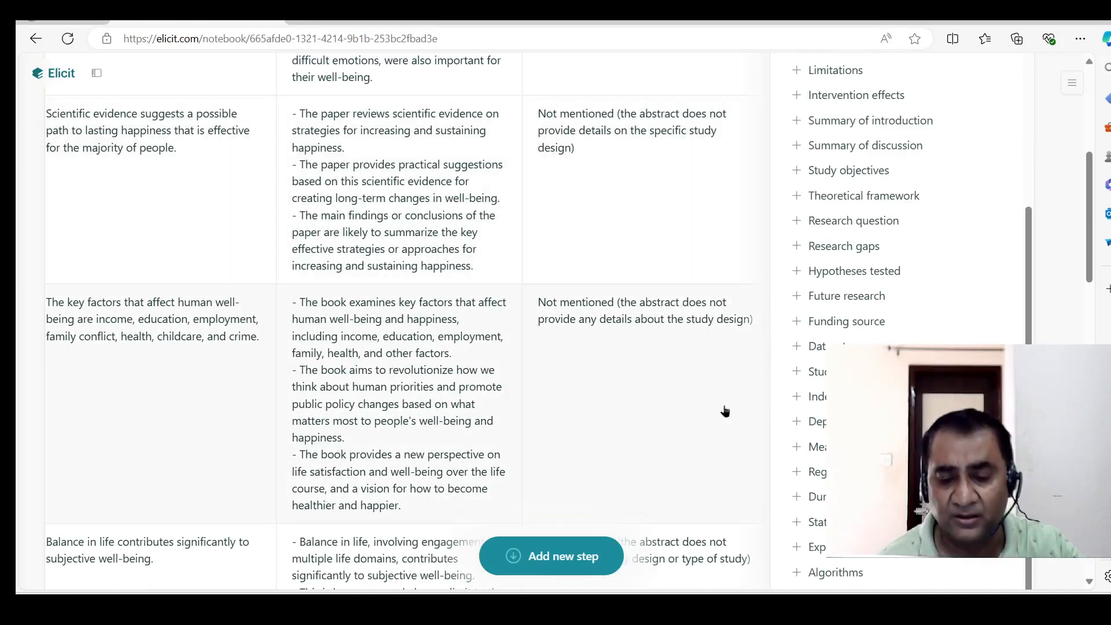
scroll(692, 472, "down", 2)
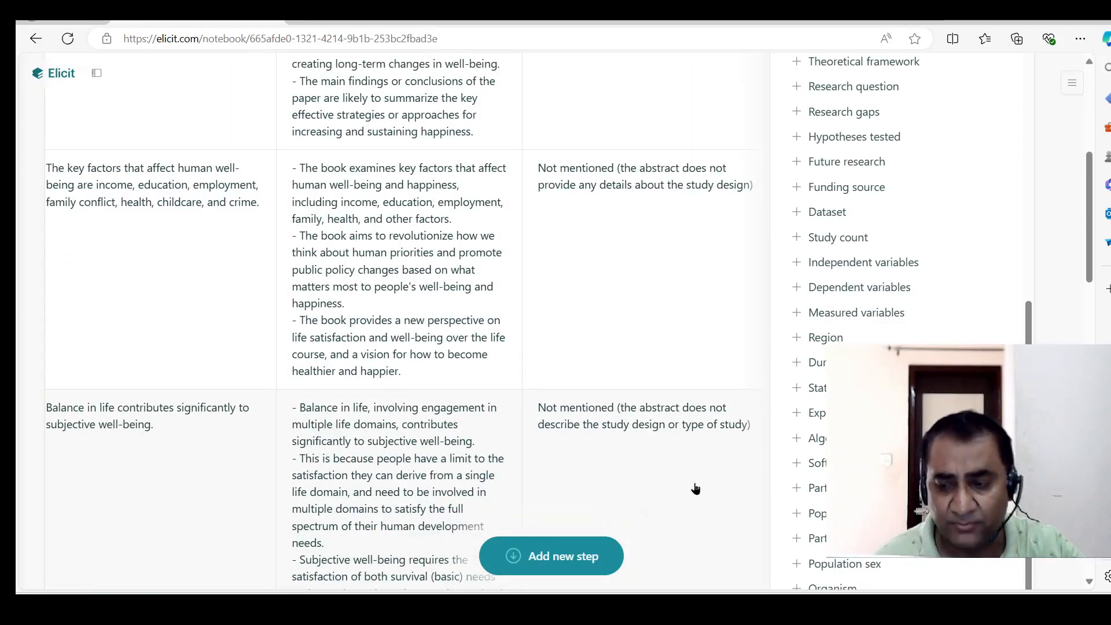
scroll(672, 478, "up", 8)
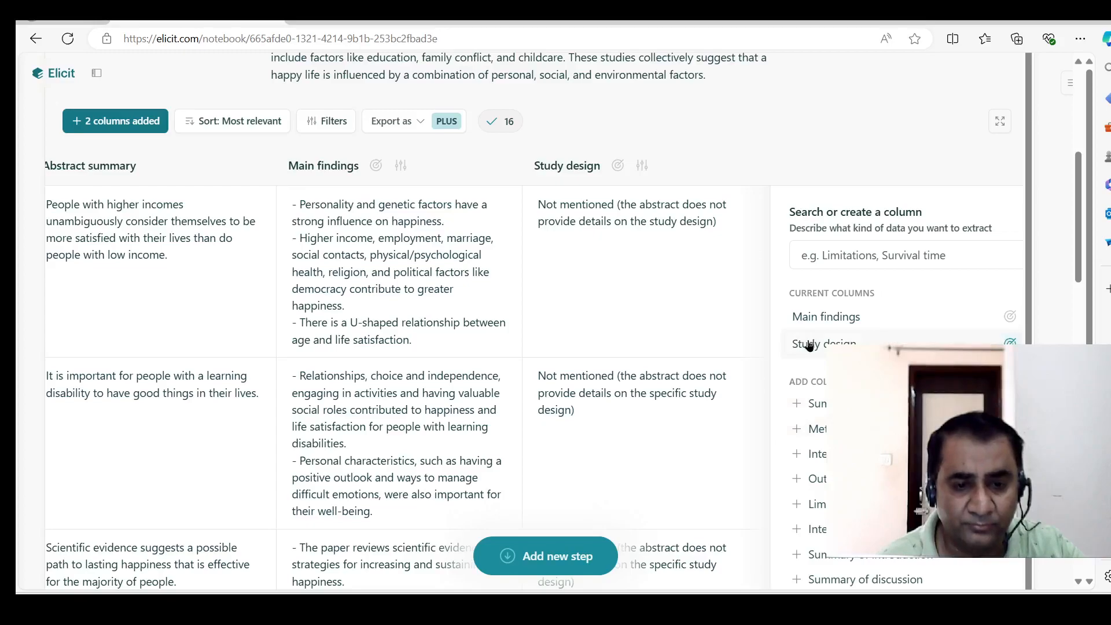
Step: Remove the Study design column from the paper table
scroll(808, 345, "down", 1)
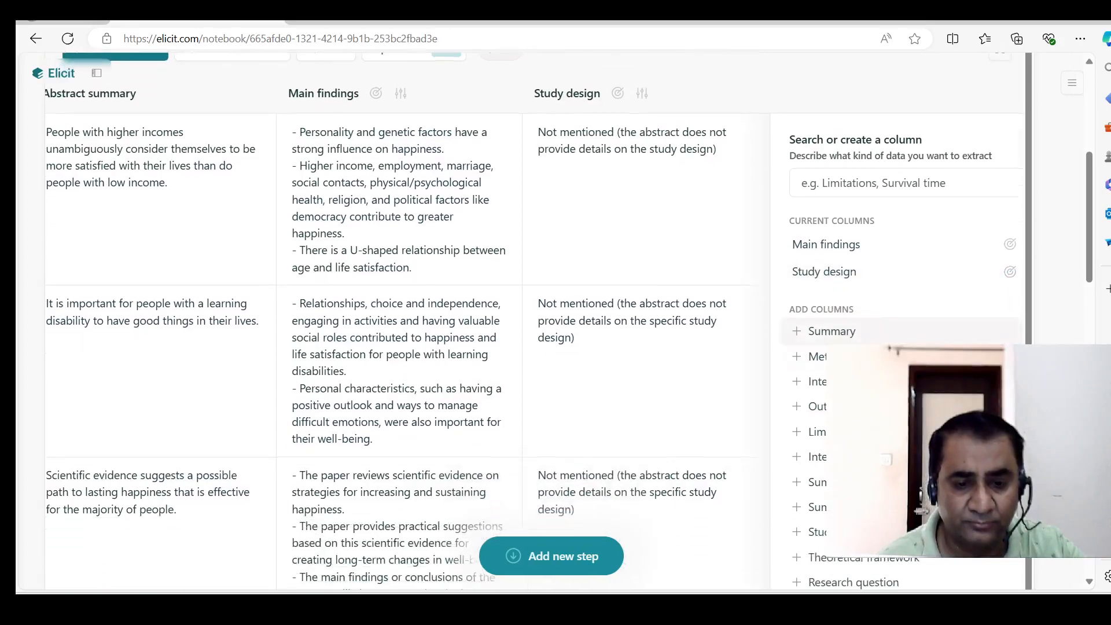
left_click(821, 273)
left_click(594, 361)
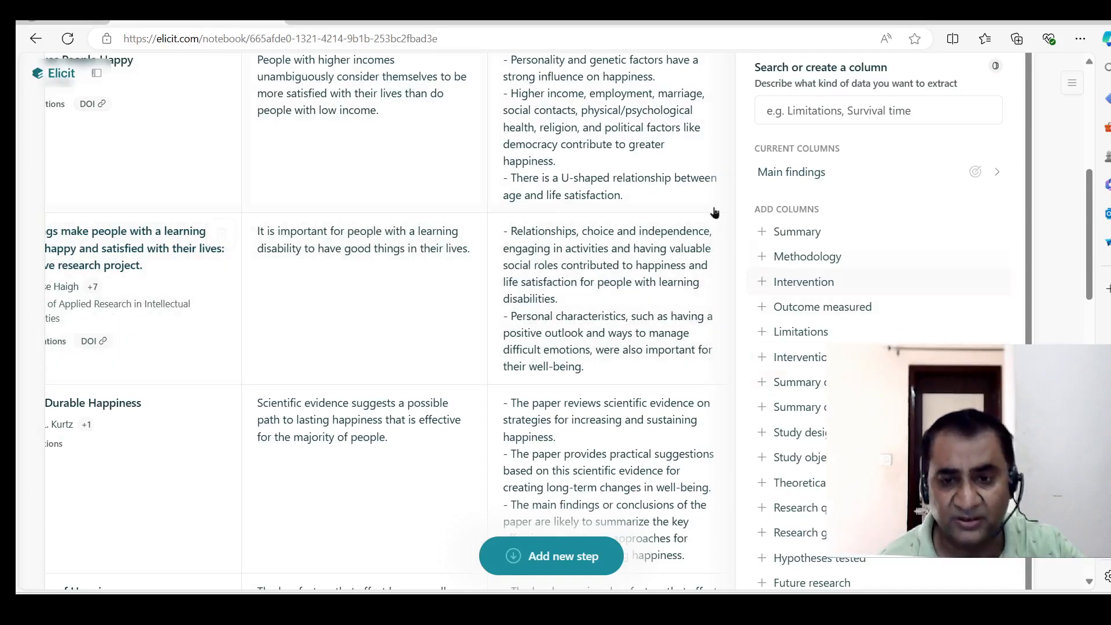
Step: Browse the remaining available columns and add the Population characteristics column to the paper table
scroll(755, 233, "up", 1)
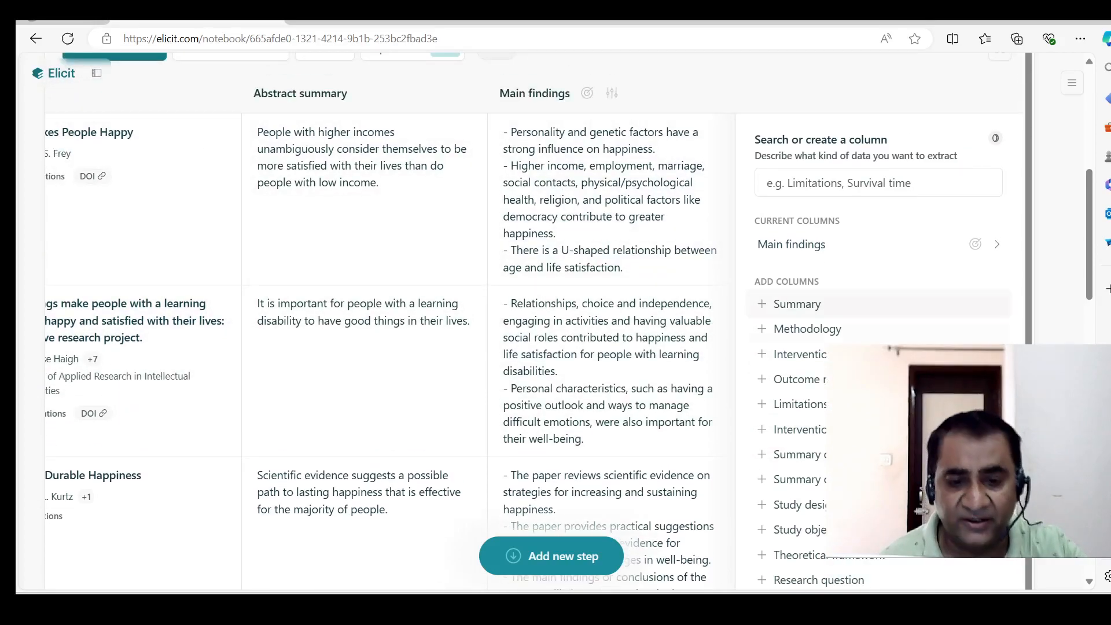
scroll(787, 429, "down", 2)
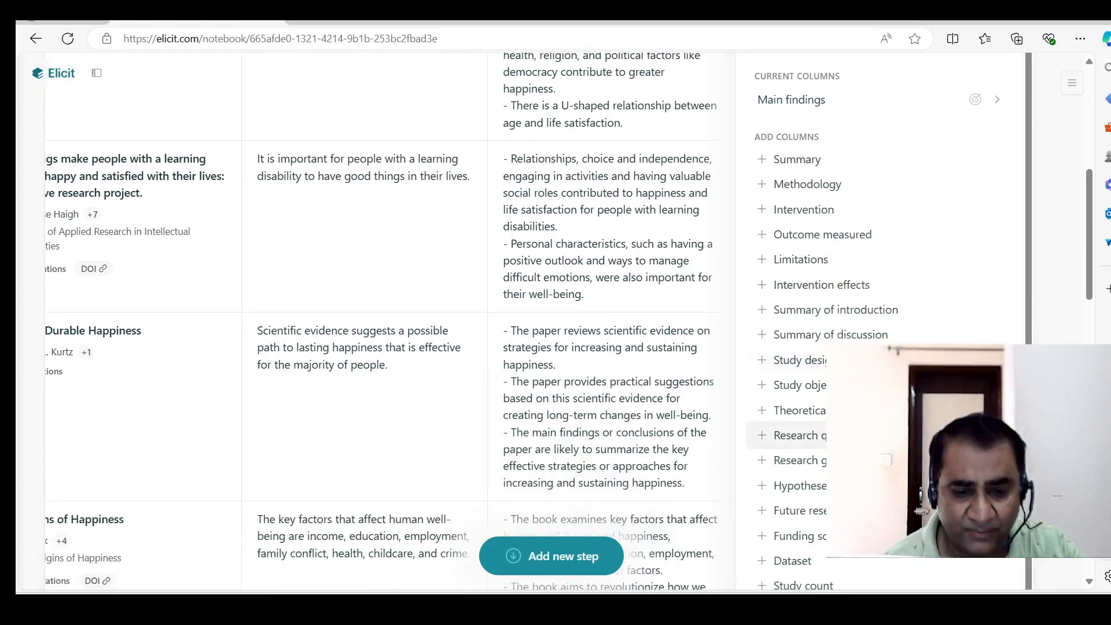
scroll(787, 435, "down", 2)
scroll(787, 516, "down", 1)
scroll(787, 521, "down", 1)
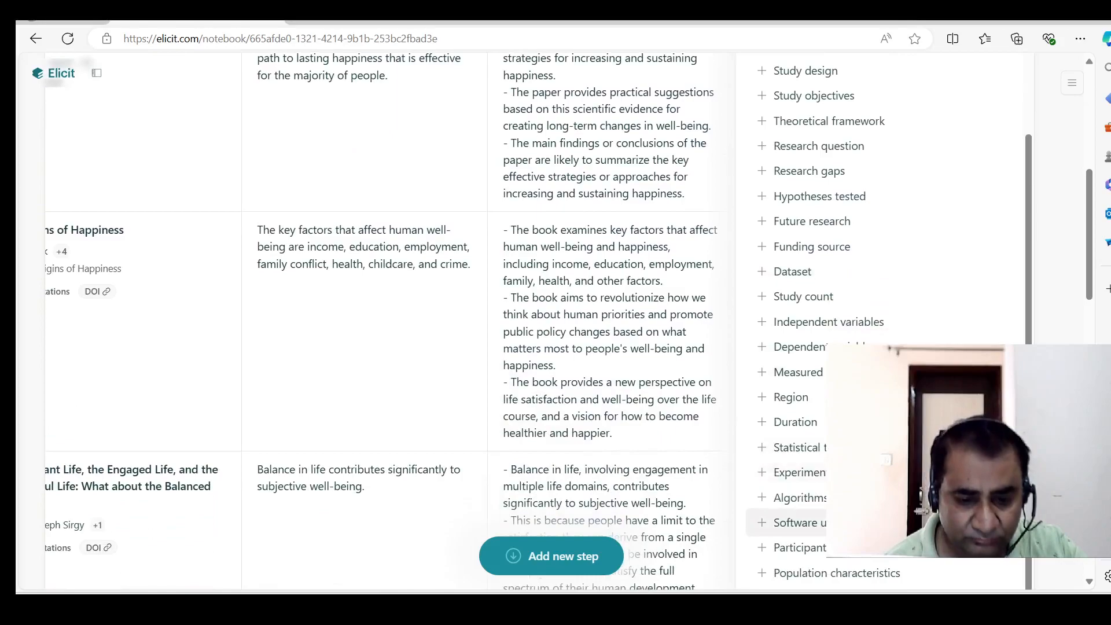
scroll(787, 523, "down", 1)
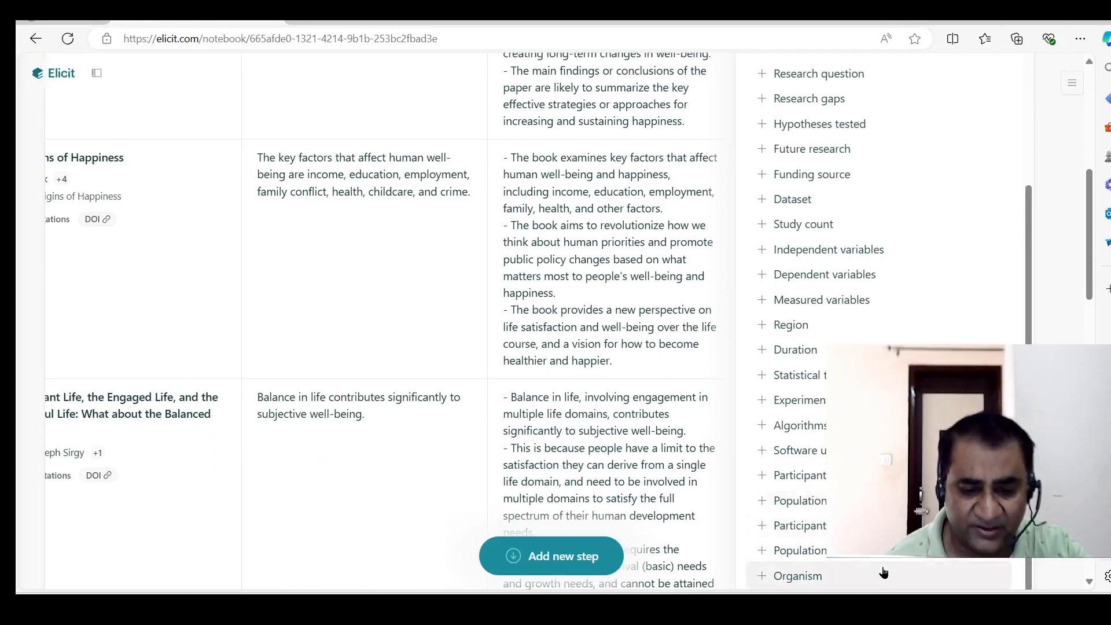
scroll(883, 572, "down", 1)
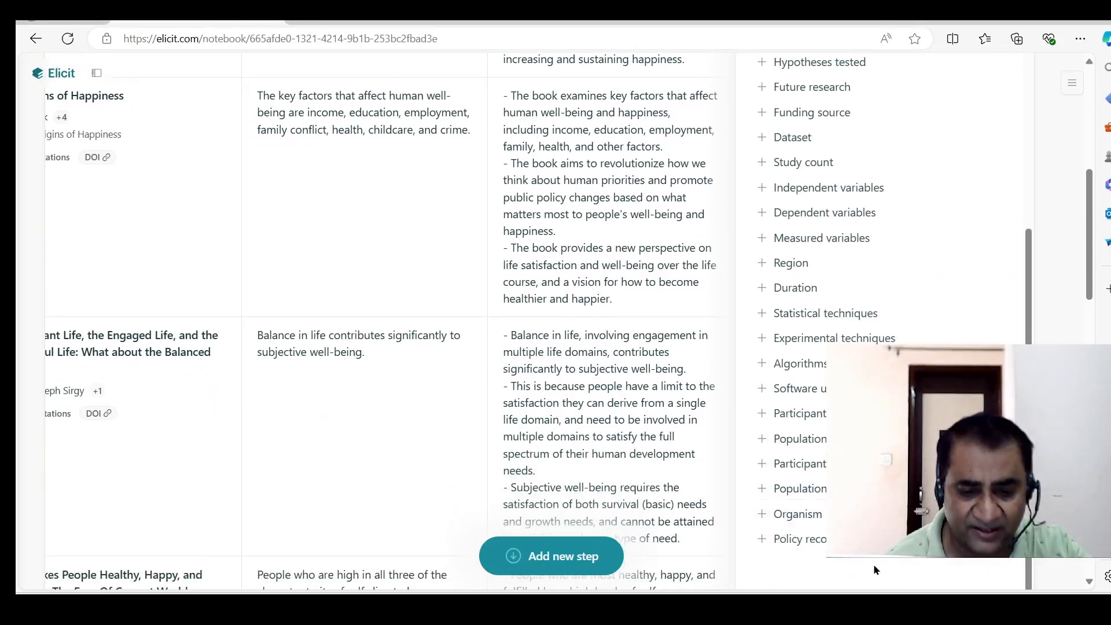
left_click(806, 443)
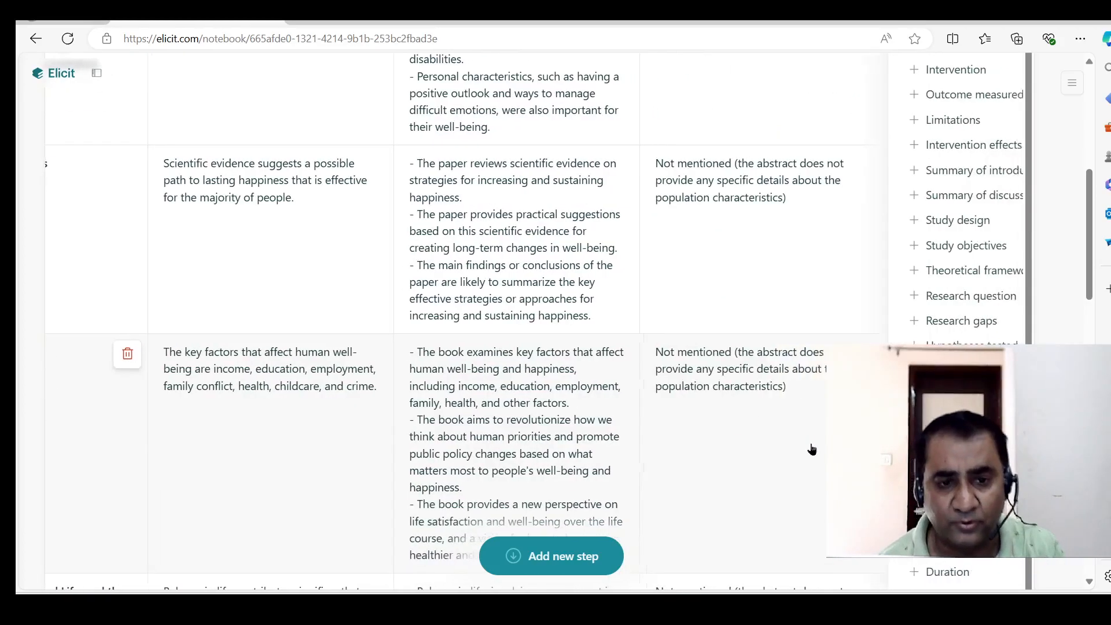
Step: Review the Population characteristics entries of all listed papers alongside their main findings
scroll(812, 450, "up", 5)
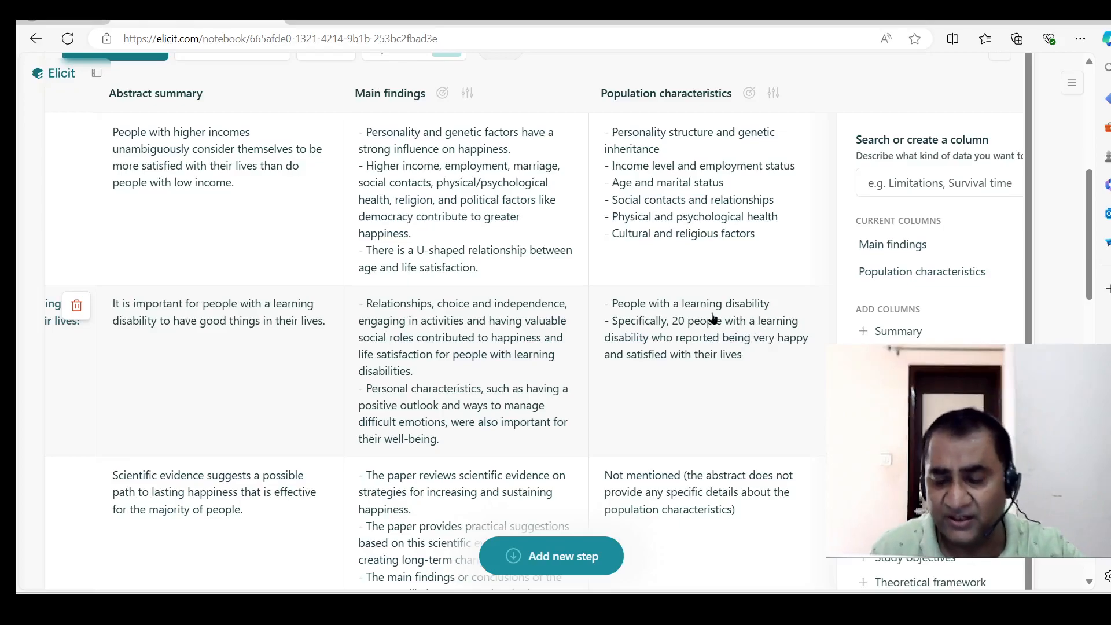
scroll(711, 359, "down", 3)
scroll(712, 363, "down", 12)
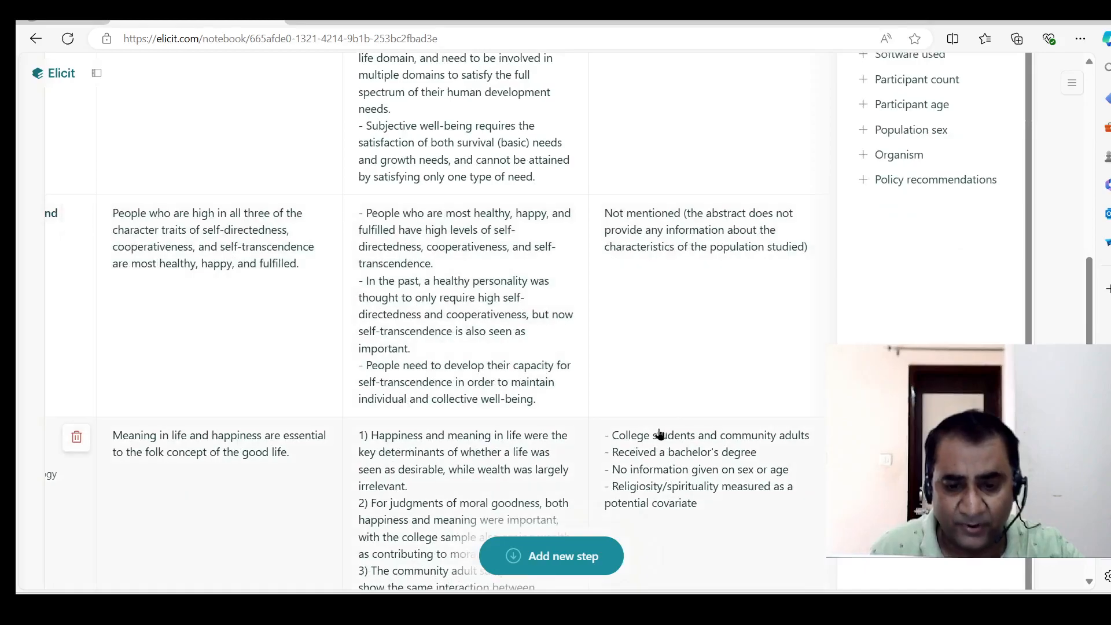
scroll(742, 460, "down", 1)
scroll(741, 457, "down", 7)
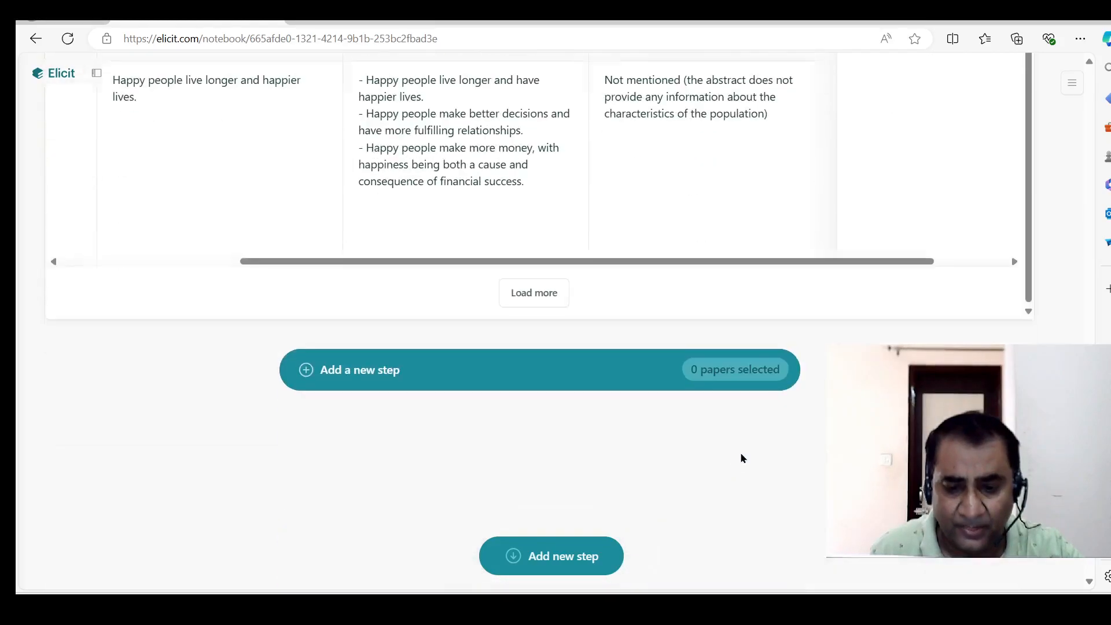
scroll(729, 423, "up", 4)
scroll(720, 398, "up", 5)
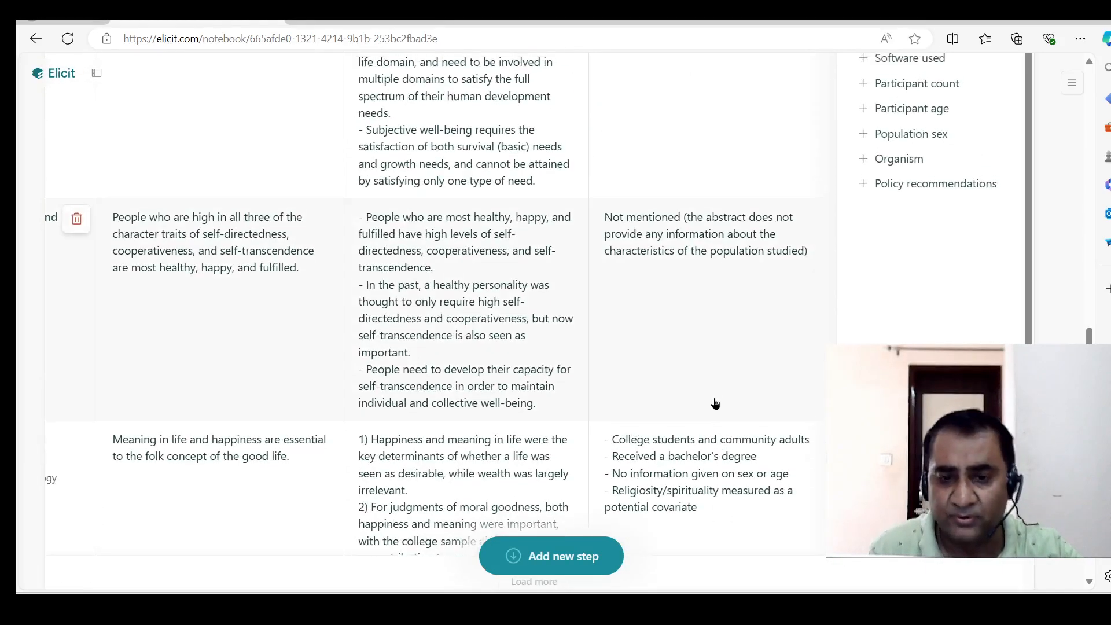
scroll(715, 396, "up", 5)
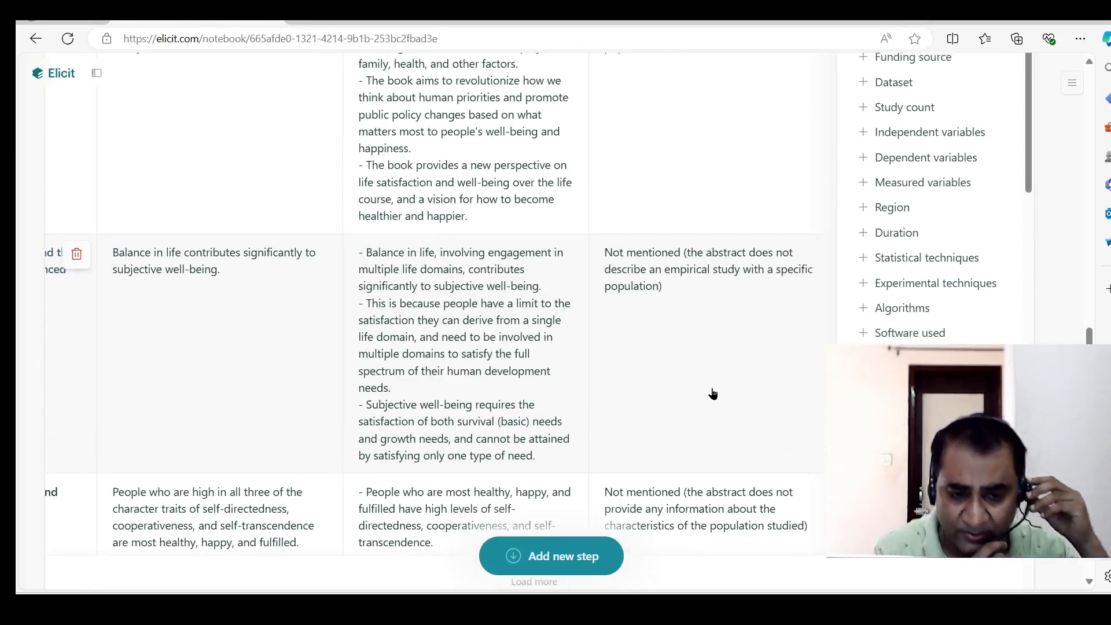
scroll(709, 382, "up", 15)
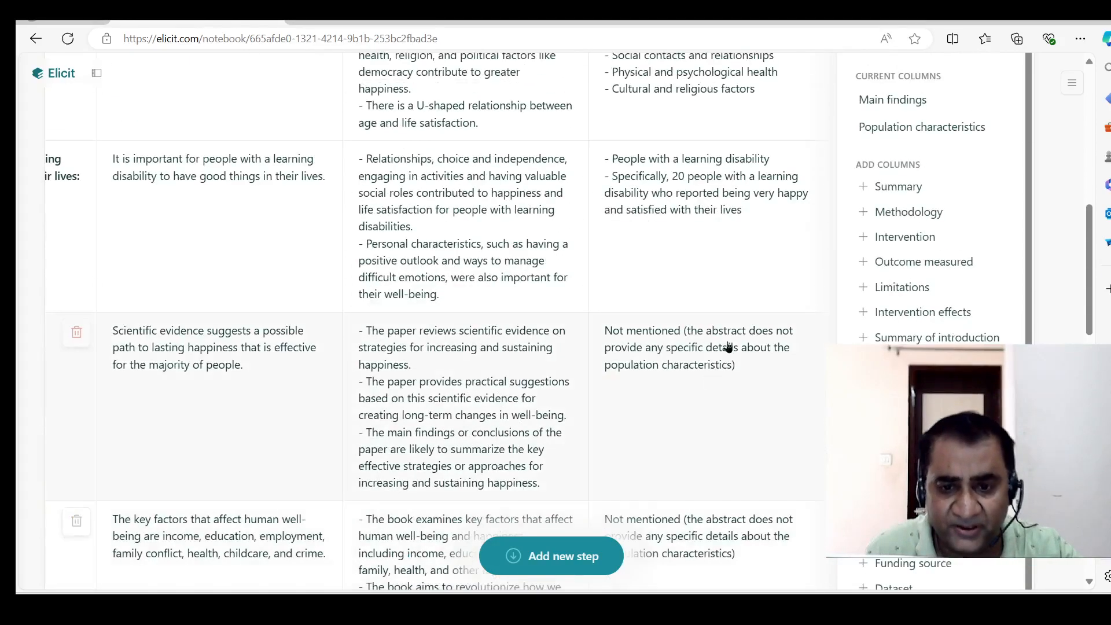
scroll(727, 281, "down", 3)
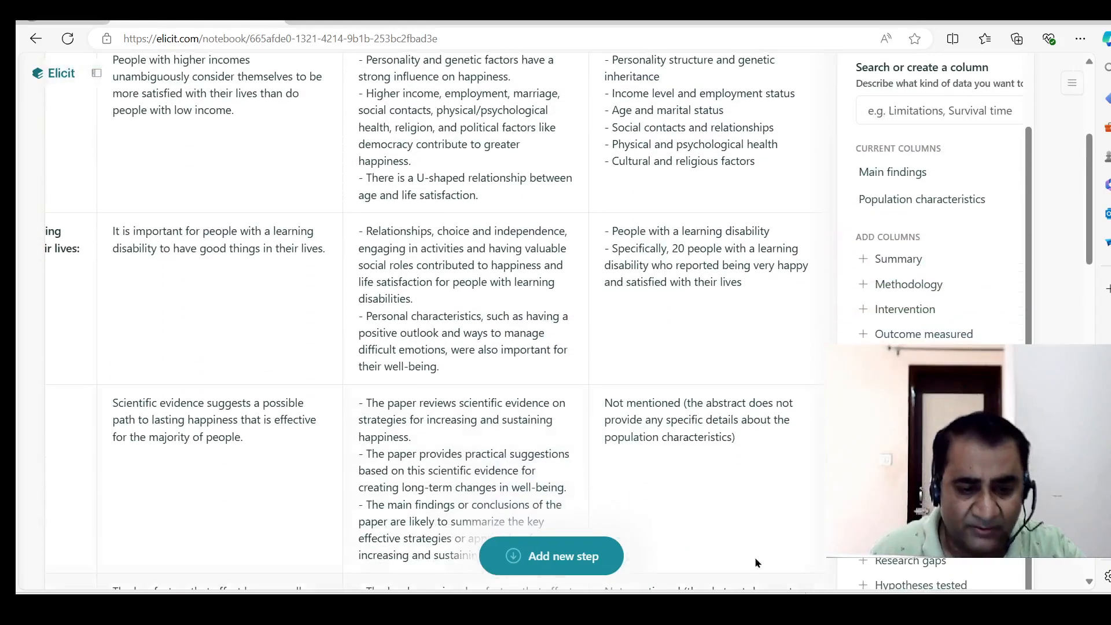
scroll(594, 356, "up", 3)
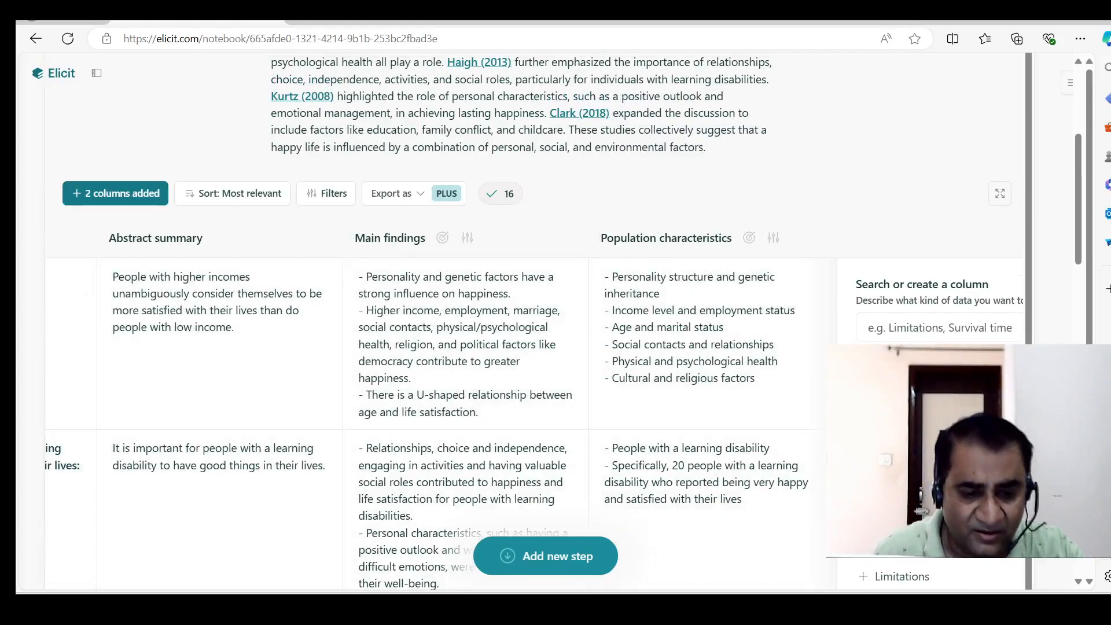
Step: Add the Study objectives column to the paper table
scroll(556, 321, "down", 2)
scroll(538, 321, "down", 1)
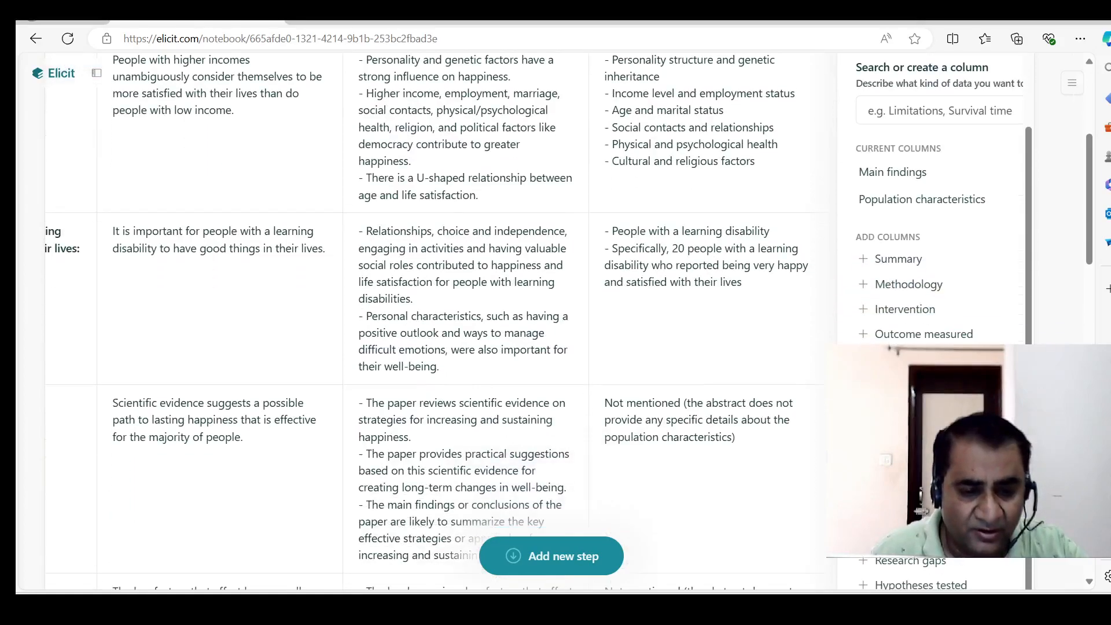
scroll(434, 321, "down", 1)
left_click(909, 412)
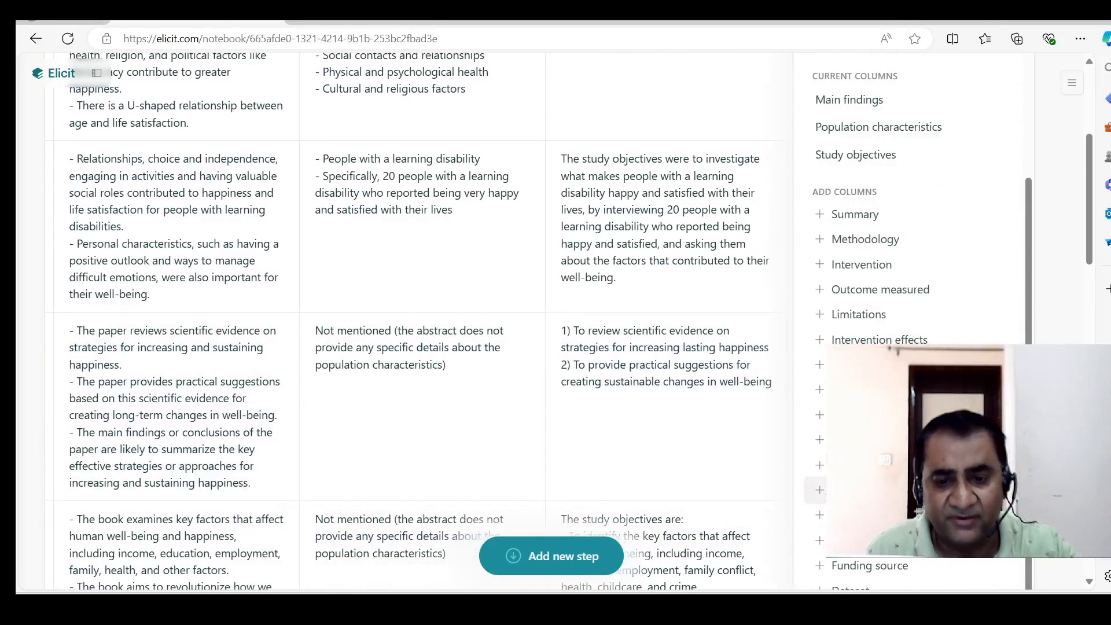
Step: Inspect the keyword filter of the Study objectives column and review the objectives of the listed papers
scroll(785, 357, "up", 5)
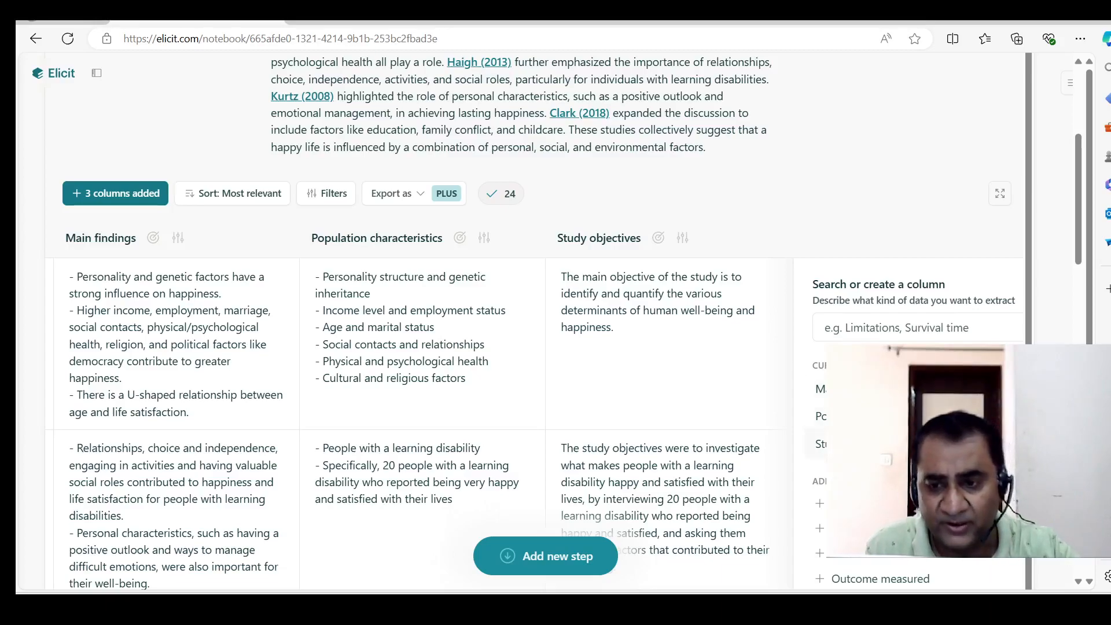
left_click(683, 239)
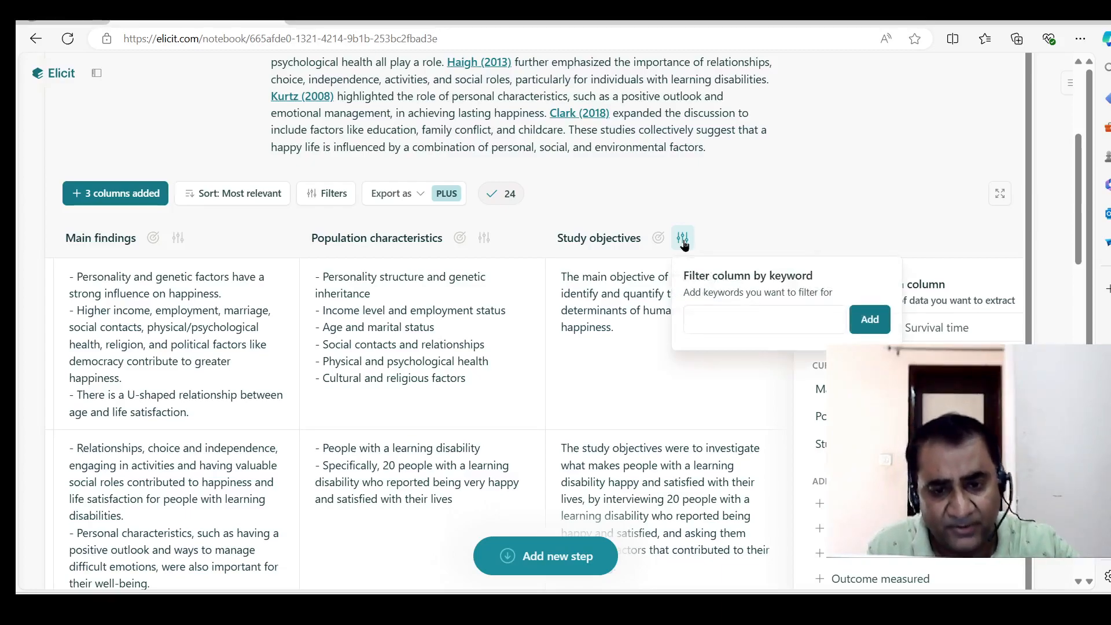
left_click(728, 317)
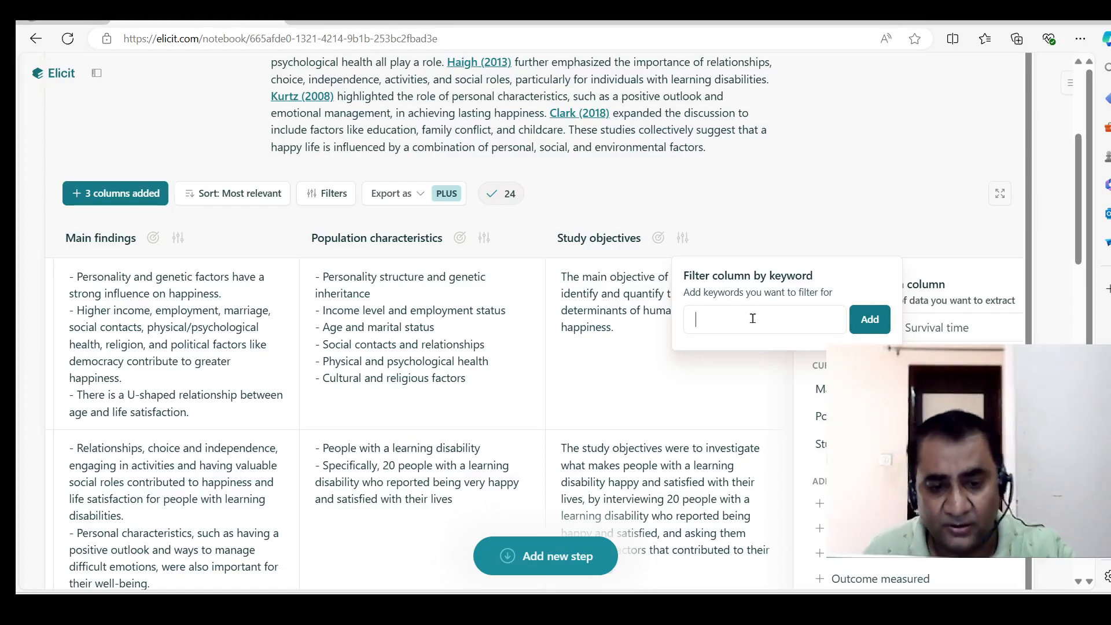
left_click(682, 238)
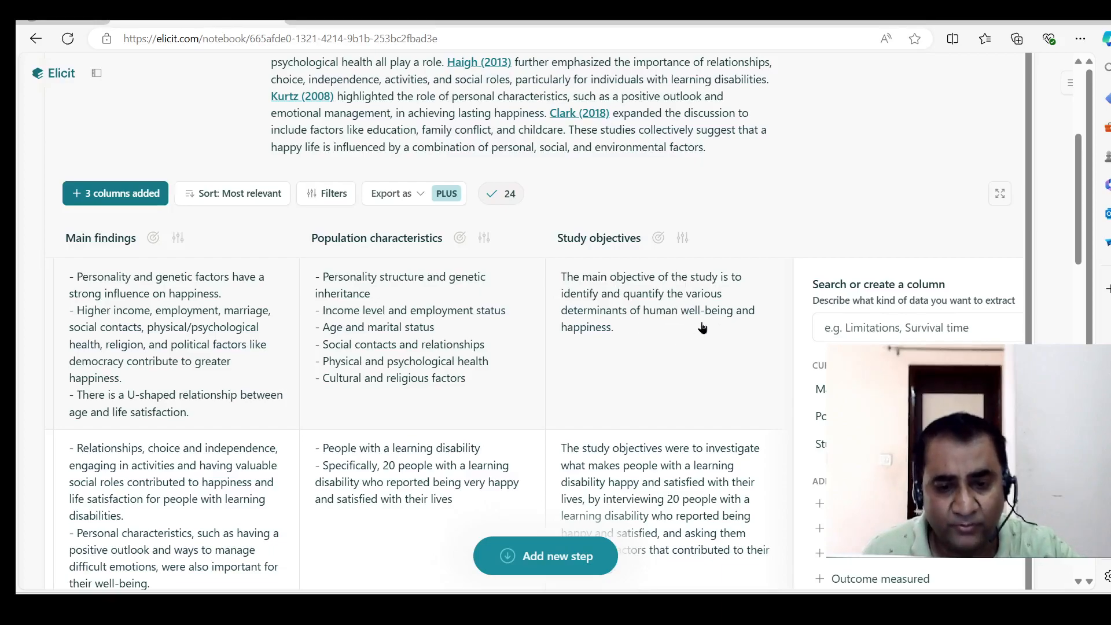
scroll(706, 377, "down", 4)
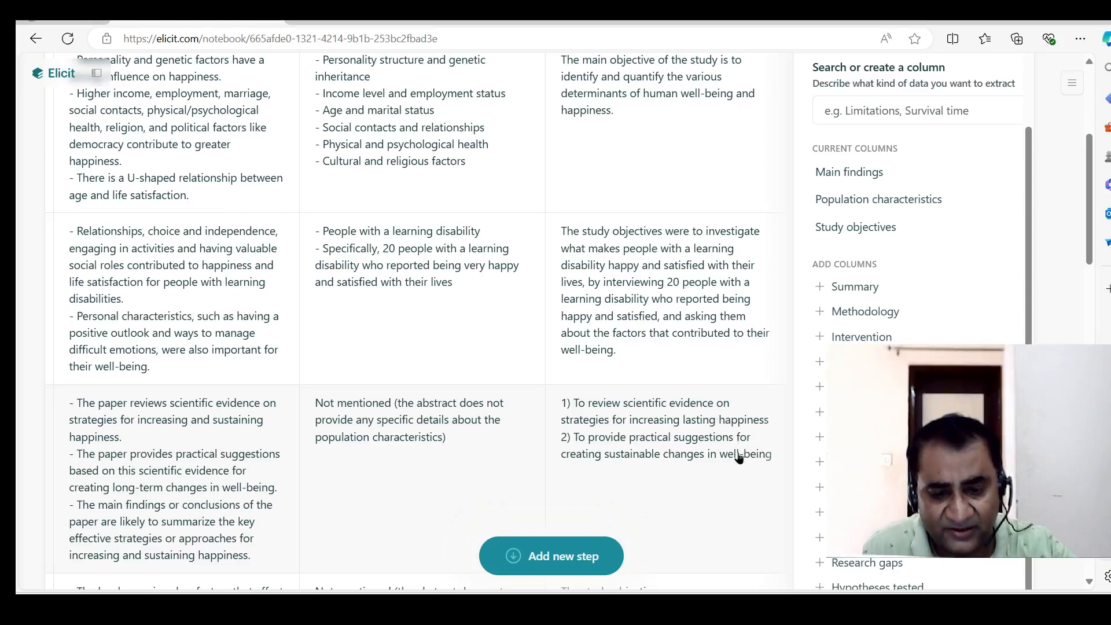
scroll(746, 462, "up", 4)
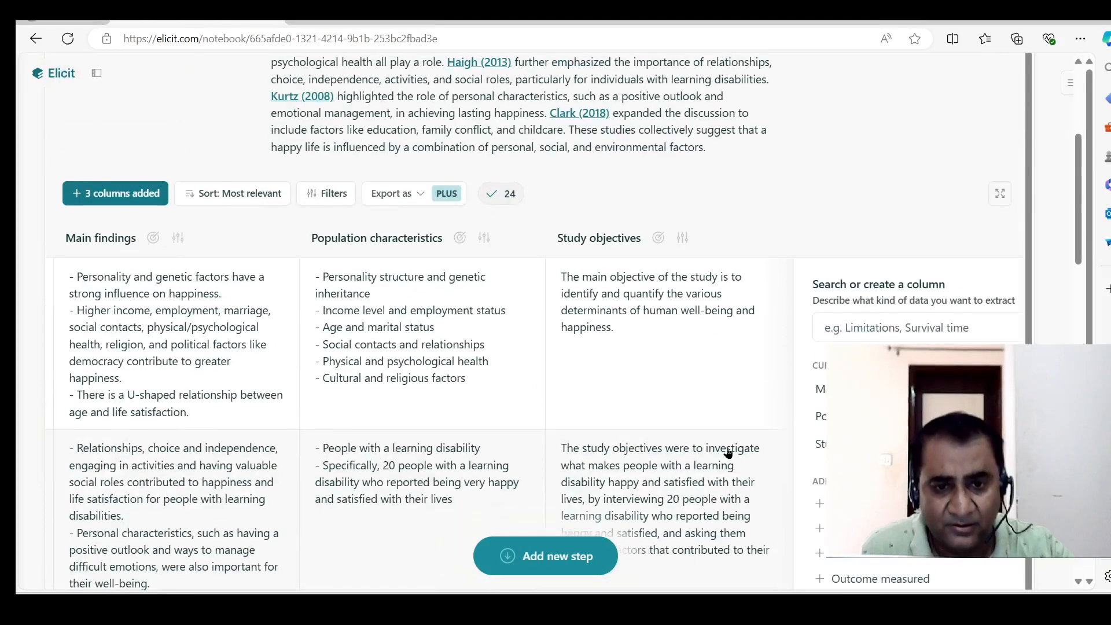
Step: Filter the Study objectives column by the keyword "happy life", and remove that keyword from the filter
left_click(684, 242)
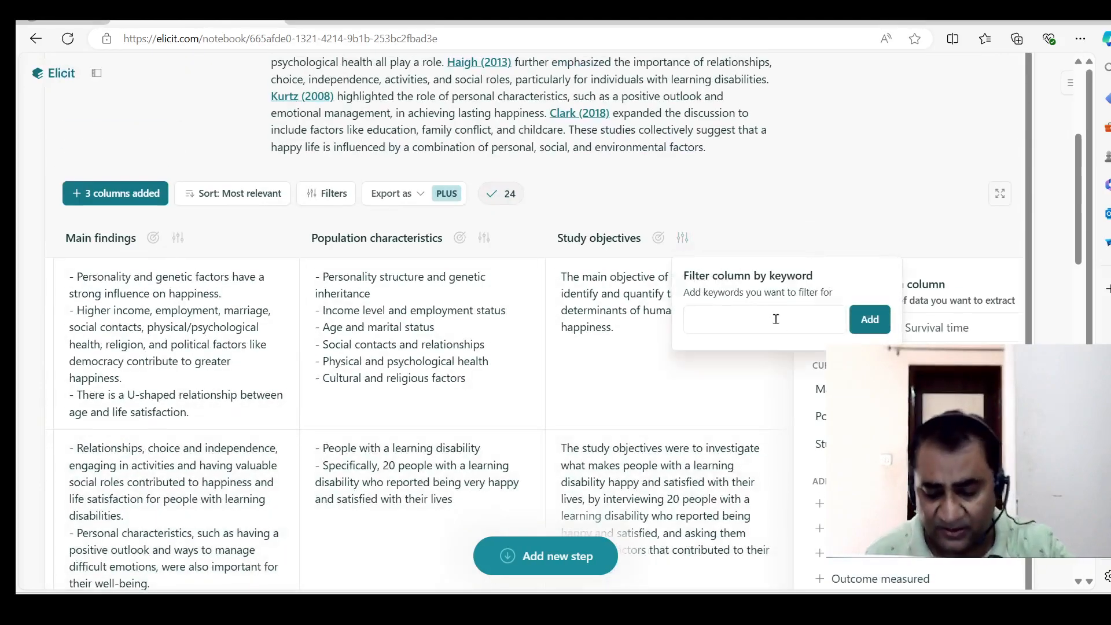
type("happy life")
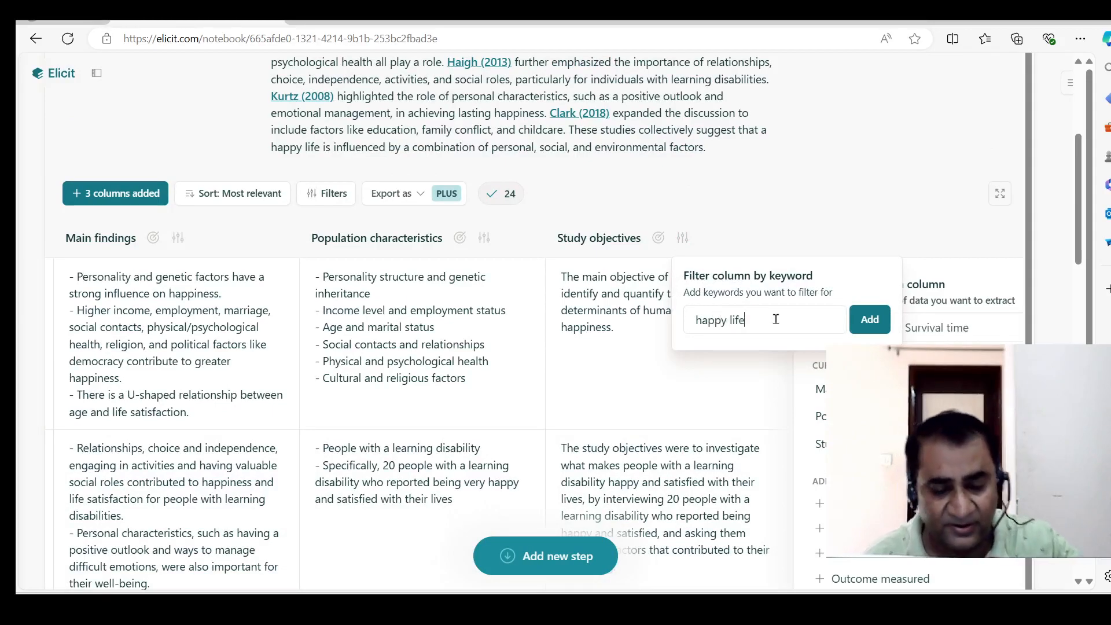
left_click(862, 324)
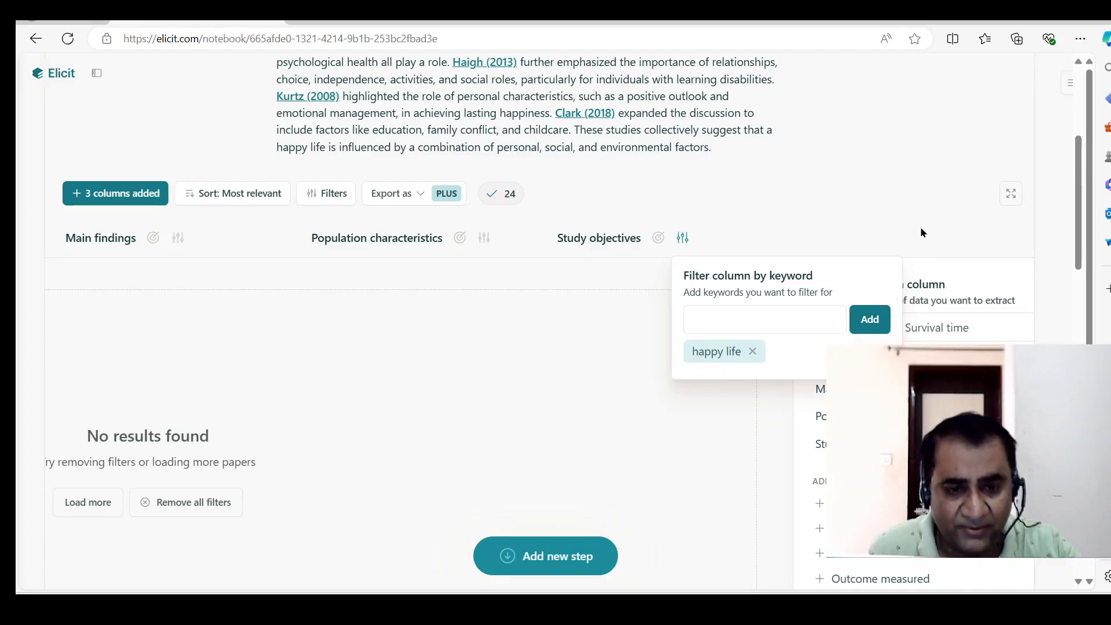
left_click(906, 207)
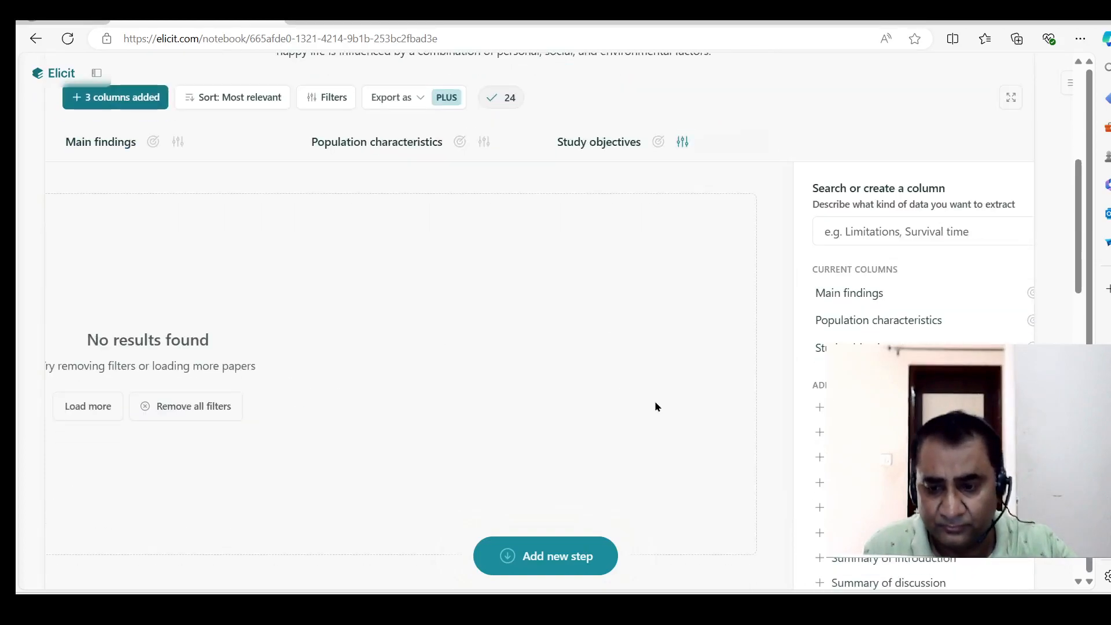
left_click(682, 144)
left_click(754, 254)
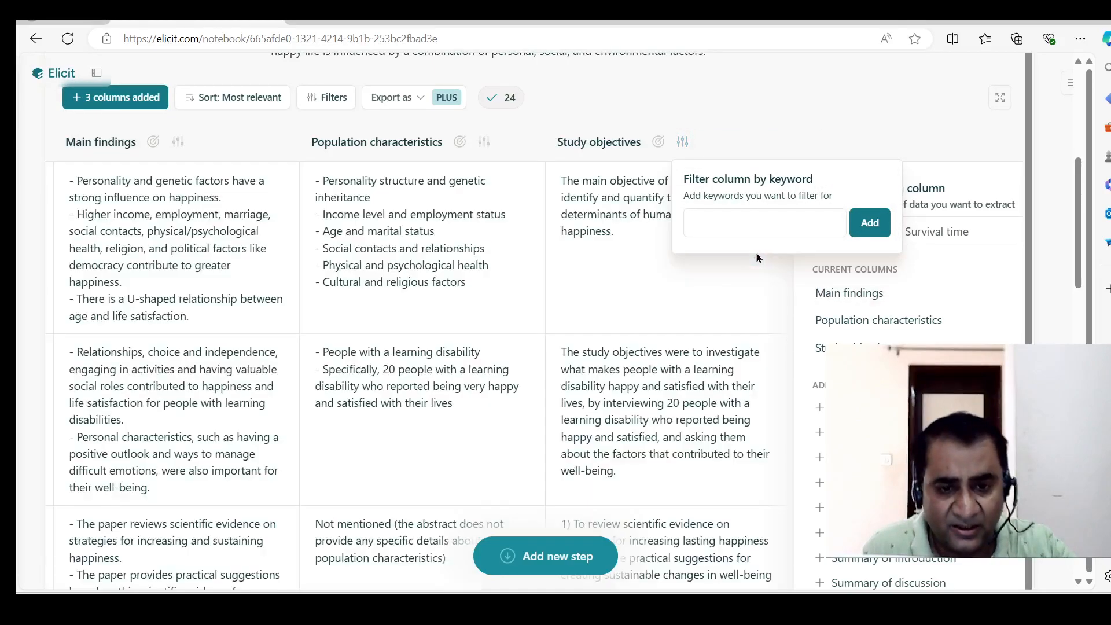
Step: Filter the Study objectives column by the keyword "learning" and view the filtered table
left_click(741, 224)
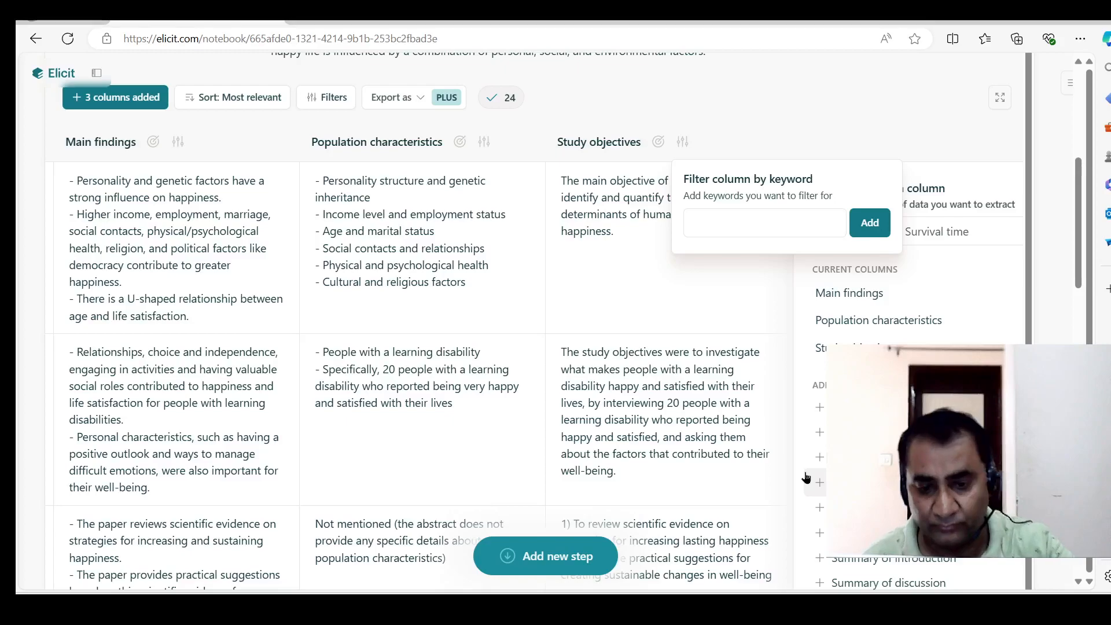
scroll(769, 486, "down", 2)
scroll(769, 489, "up", 2)
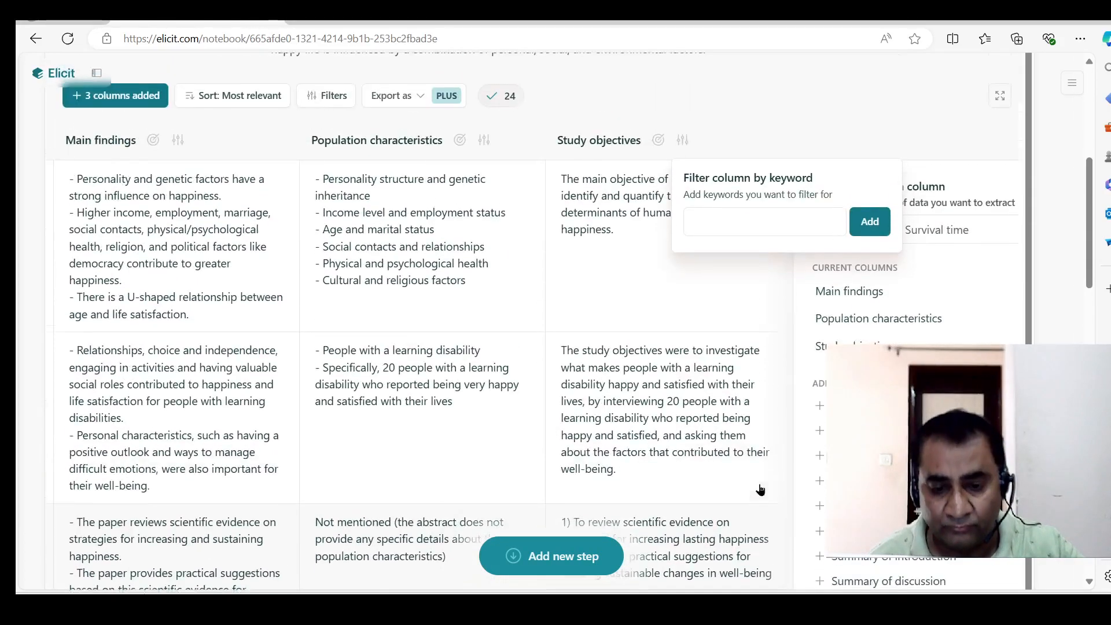
type("learninf")
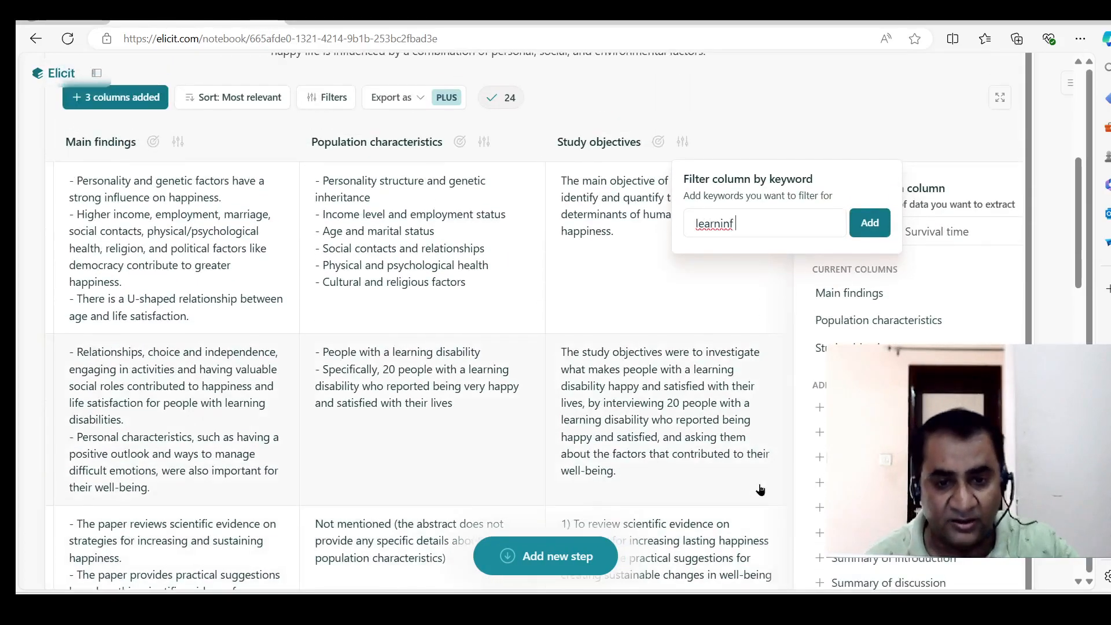
key("BackSpace")
type("g")
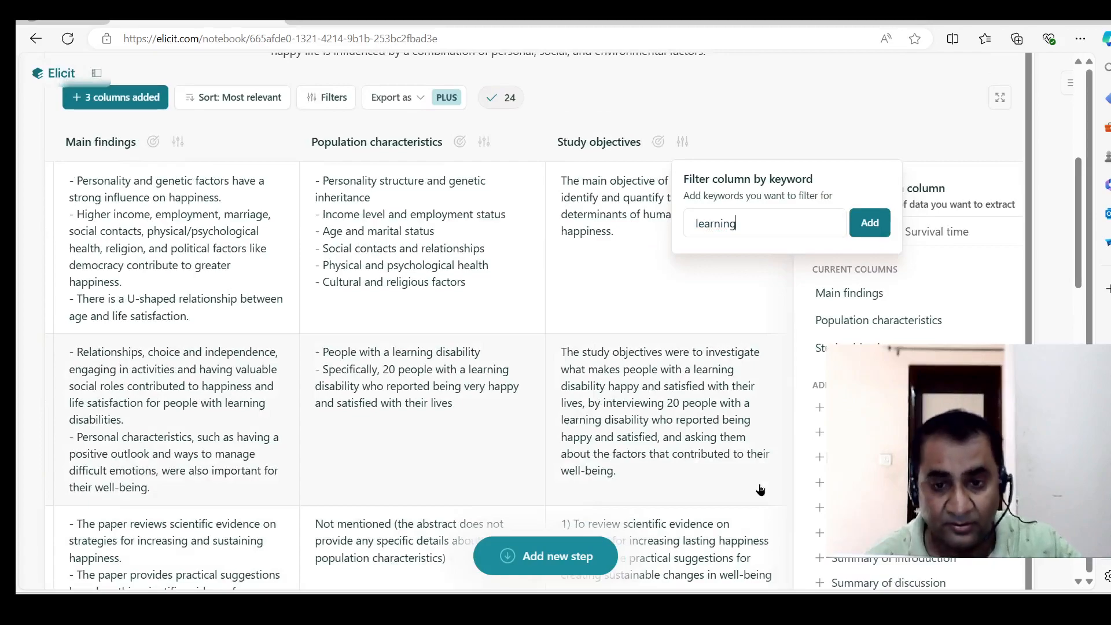
left_click(873, 222)
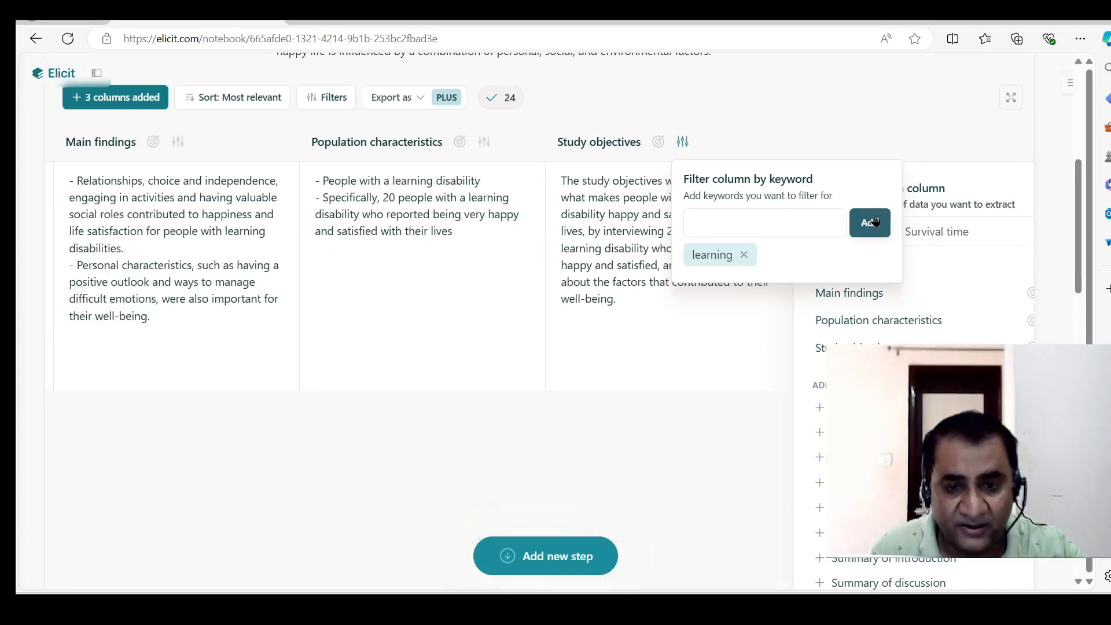
left_click(859, 134)
scroll(729, 370, "up", 2)
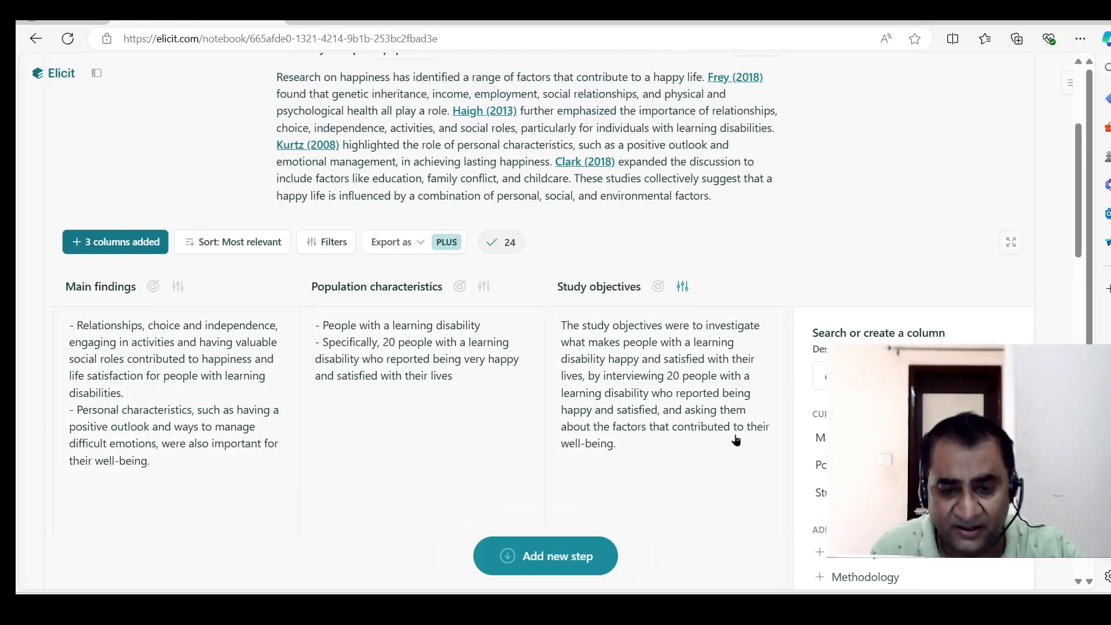
Step: Replace the keyword in the Study objectives filter with "satisfaction" and review the filtered papers
left_click(683, 287)
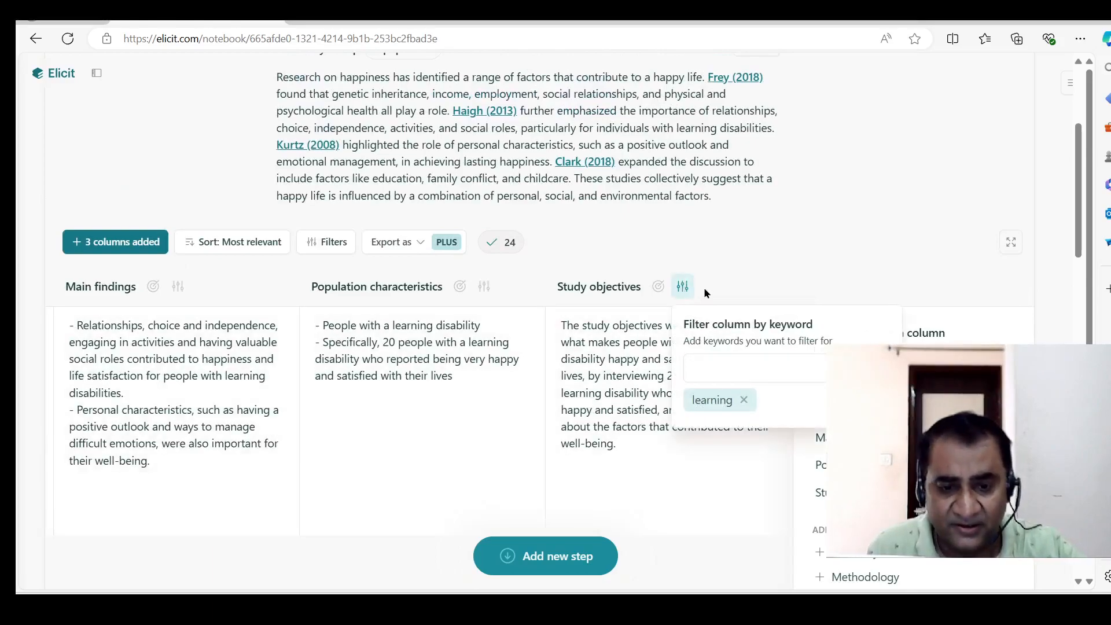
left_click(744, 400)
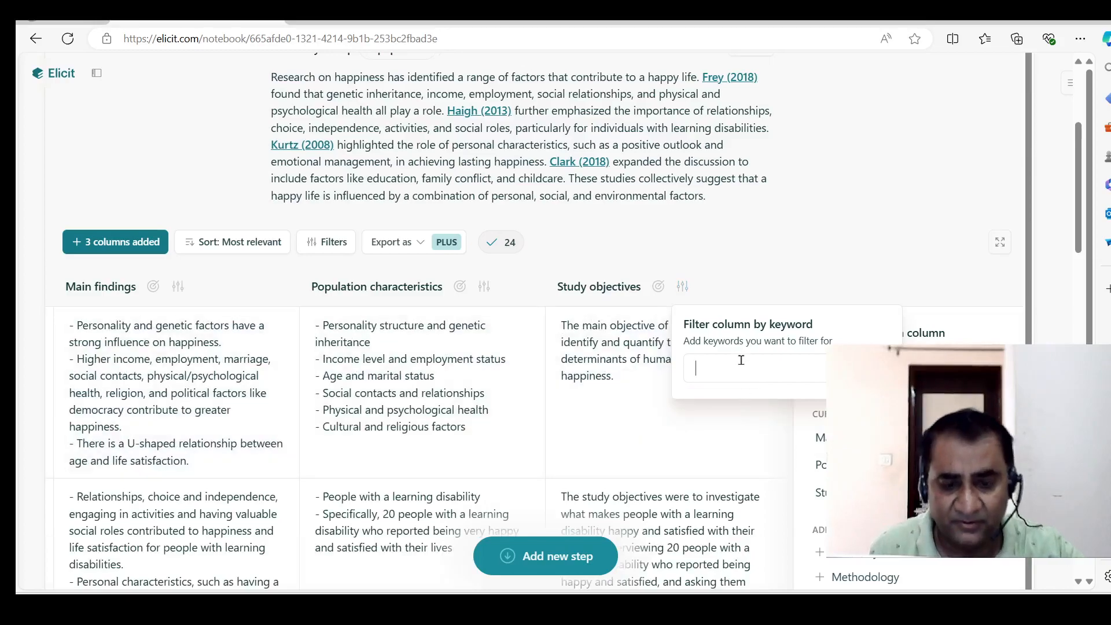
type("s")
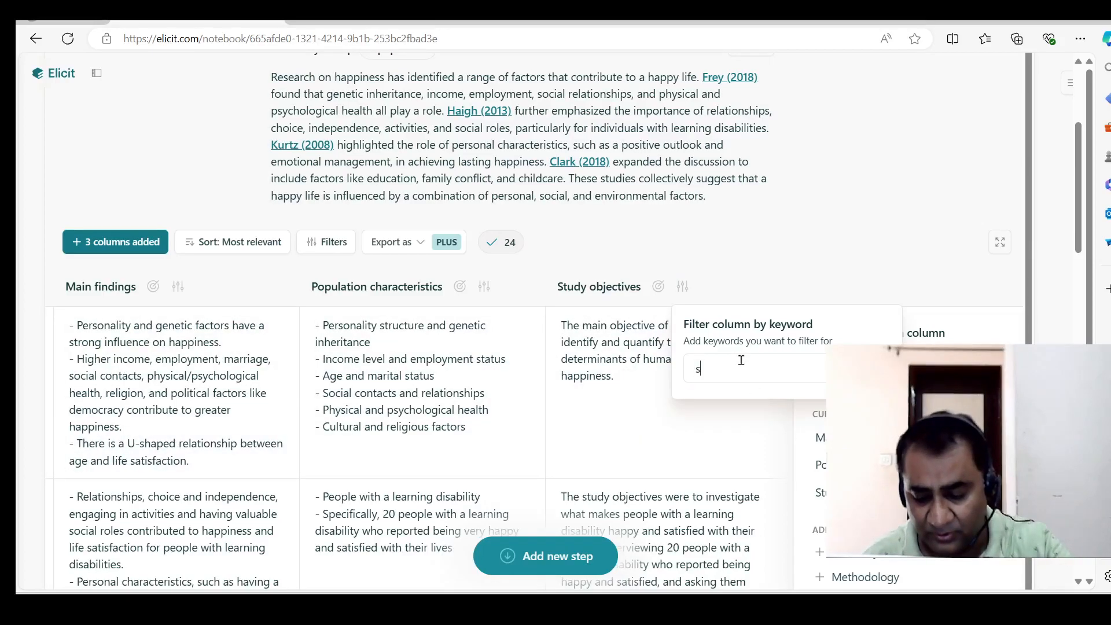
type("atisfaction")
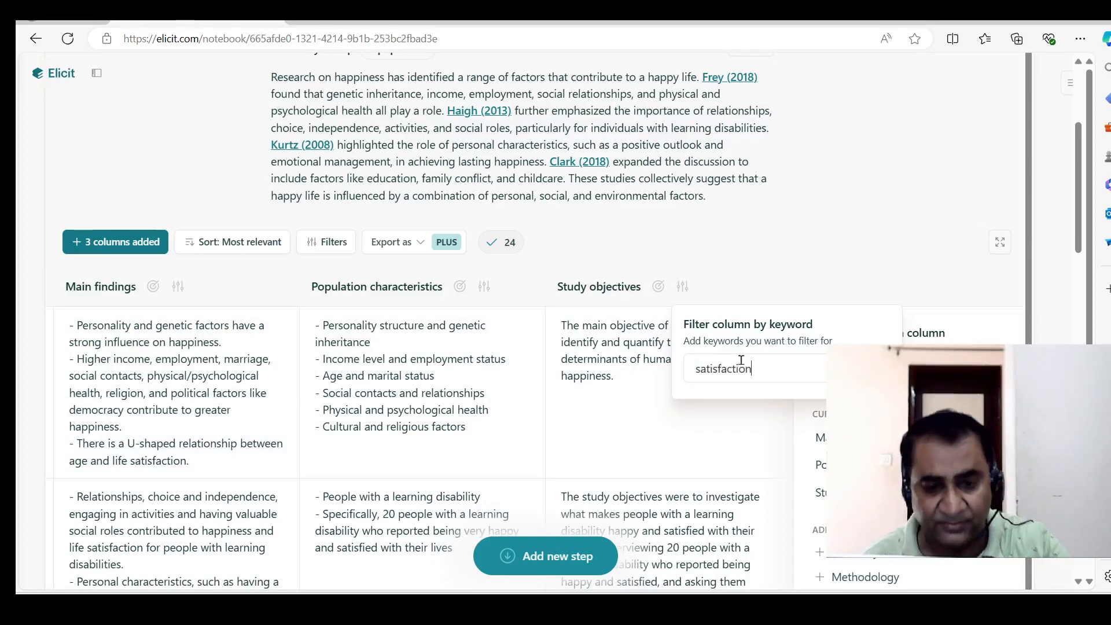
key("Return")
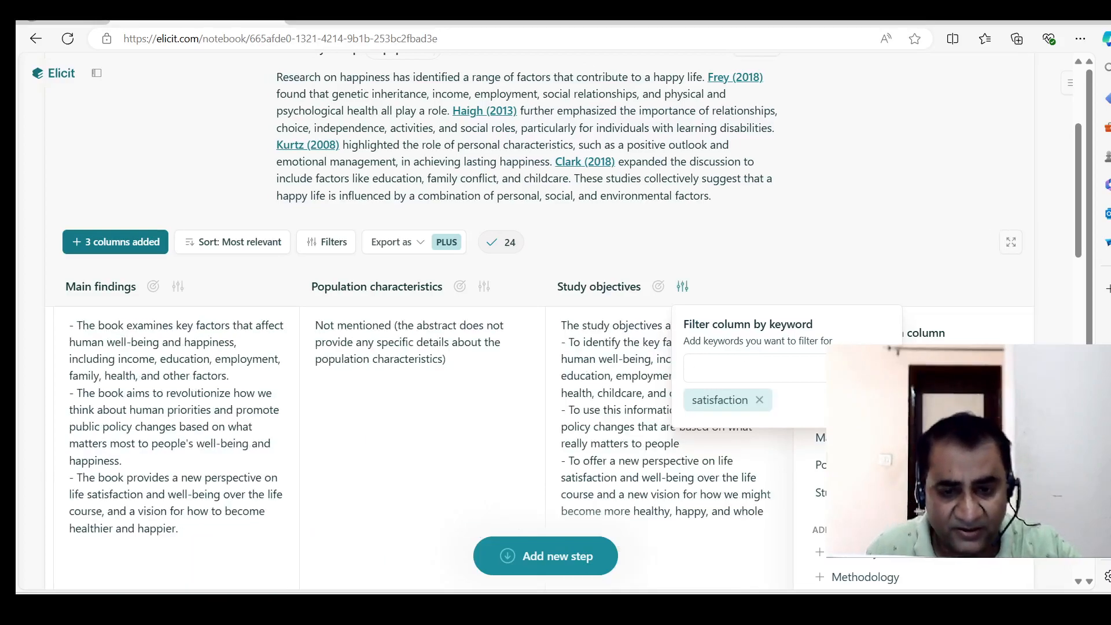
left_click(819, 265)
scroll(748, 337, "down", 10)
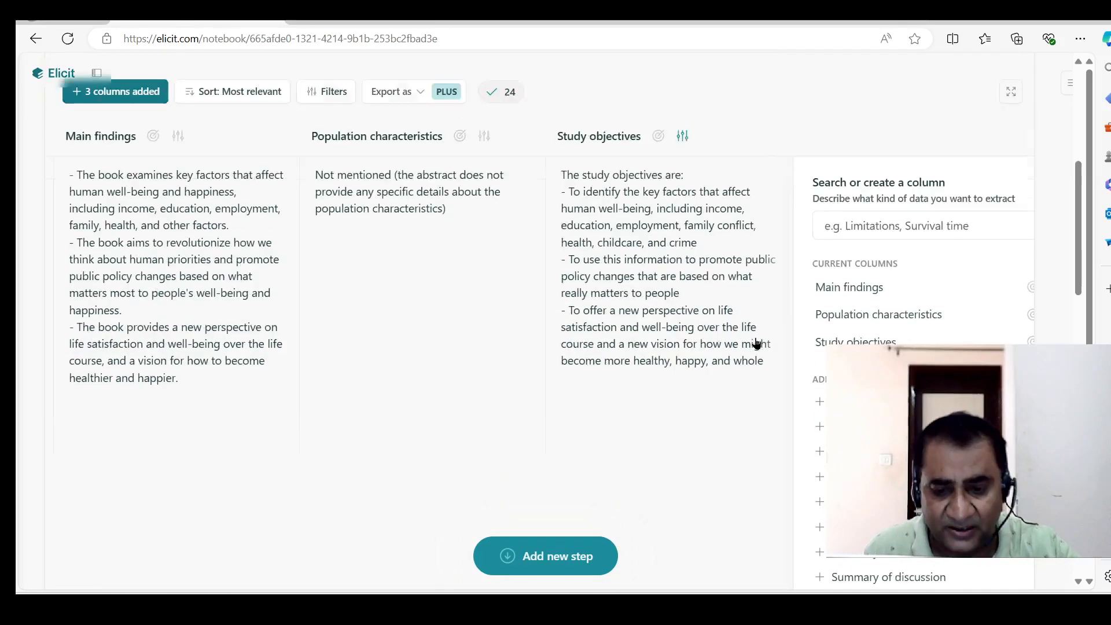
scroll(746, 341, "up", 10)
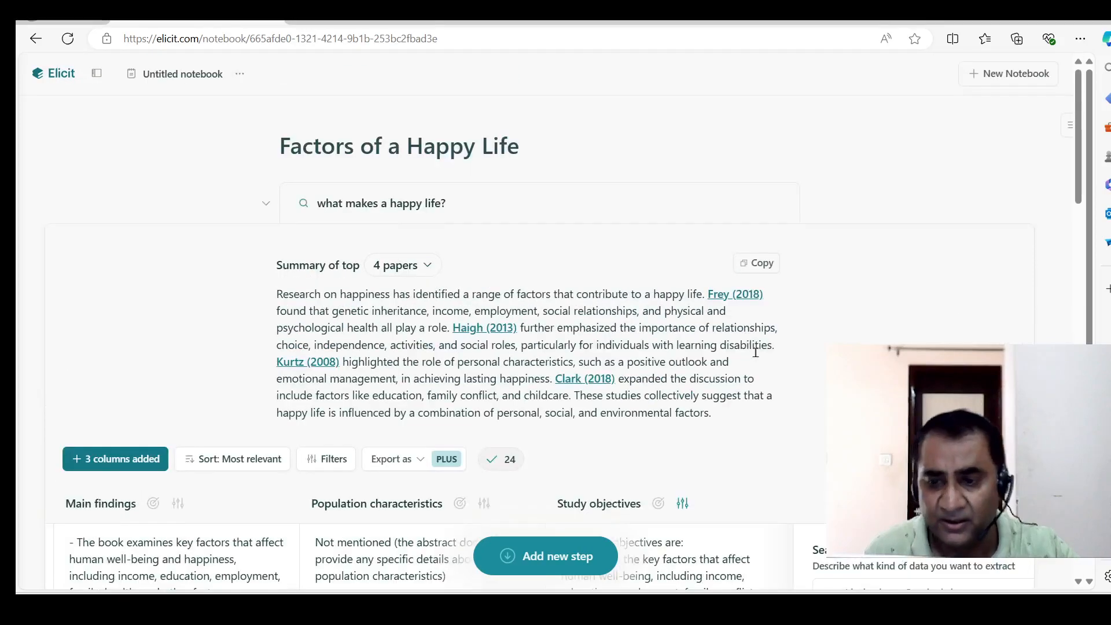
Step: Remove the keyword "satisfaction" from the Study objectives filter and close the filter
scroll(752, 342, "down", 3)
left_click(684, 287)
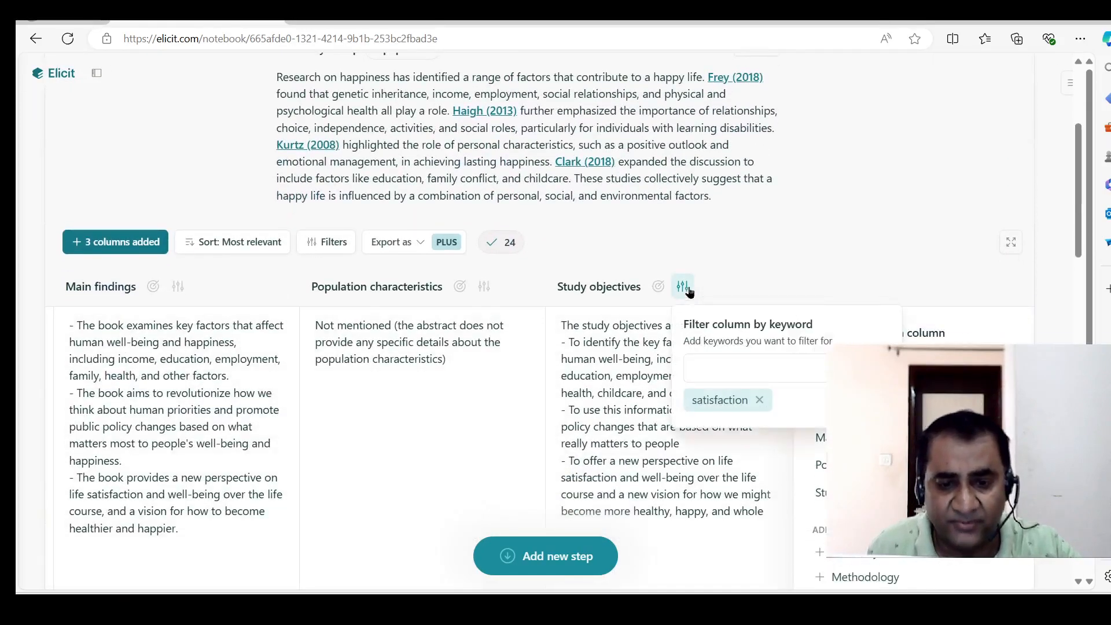
left_click(762, 398)
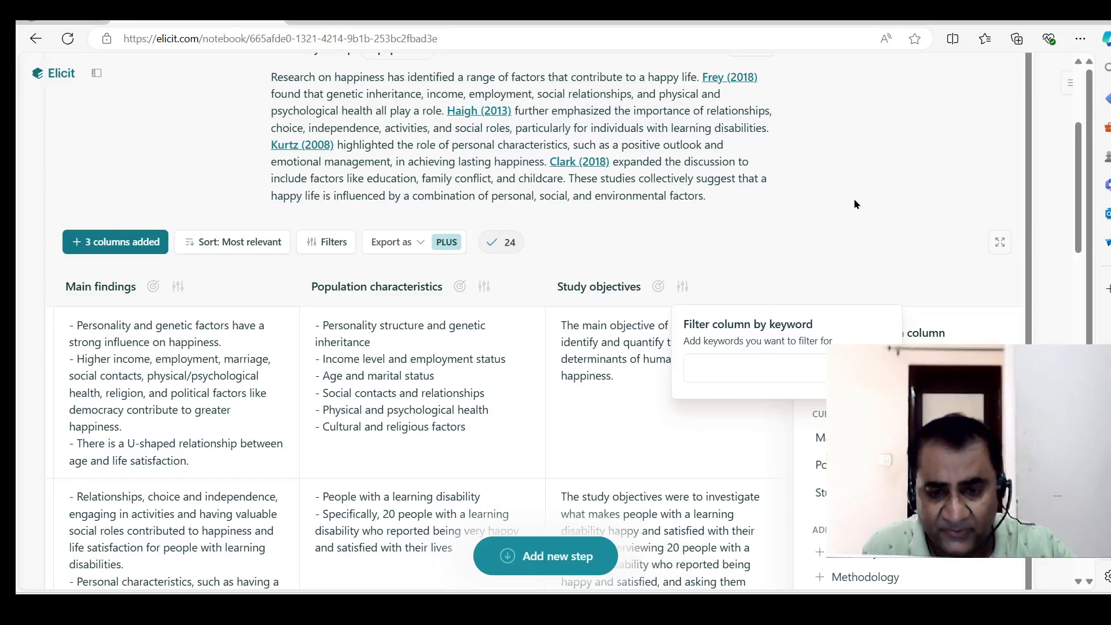
left_click(895, 217)
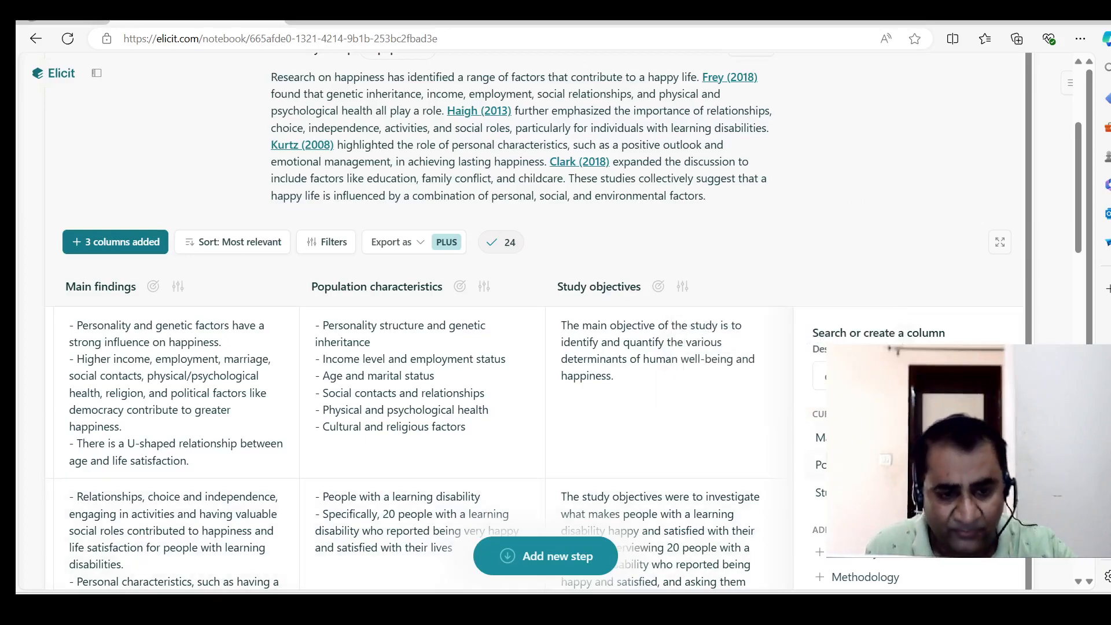
Step: Add the Research question column to the paper table
scroll(1054, 300, "down", 5)
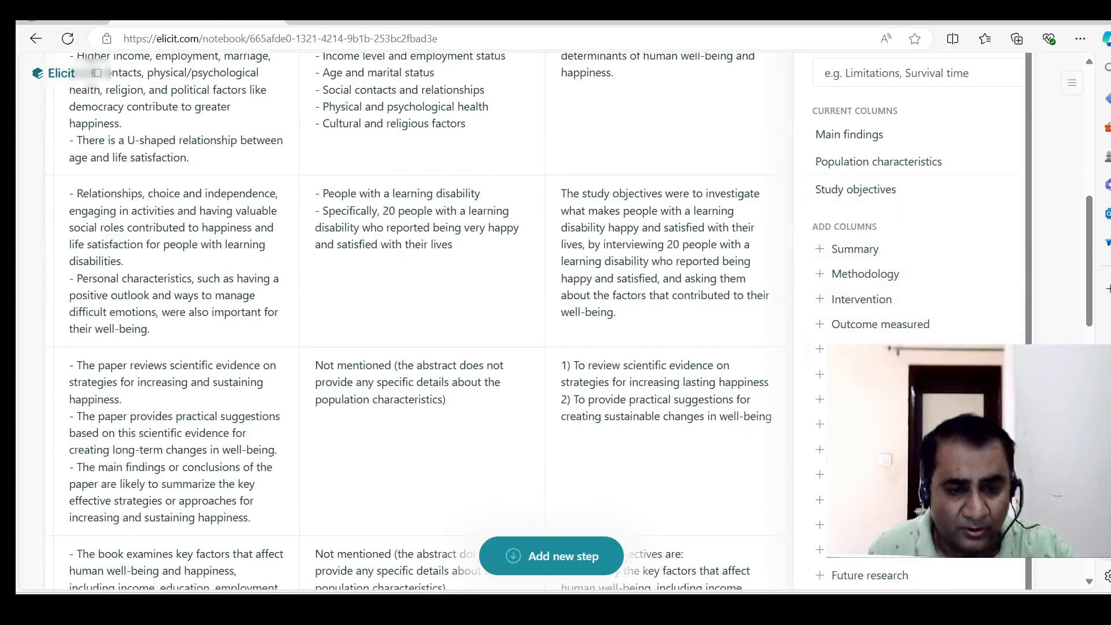
scroll(928, 285, "down", 1)
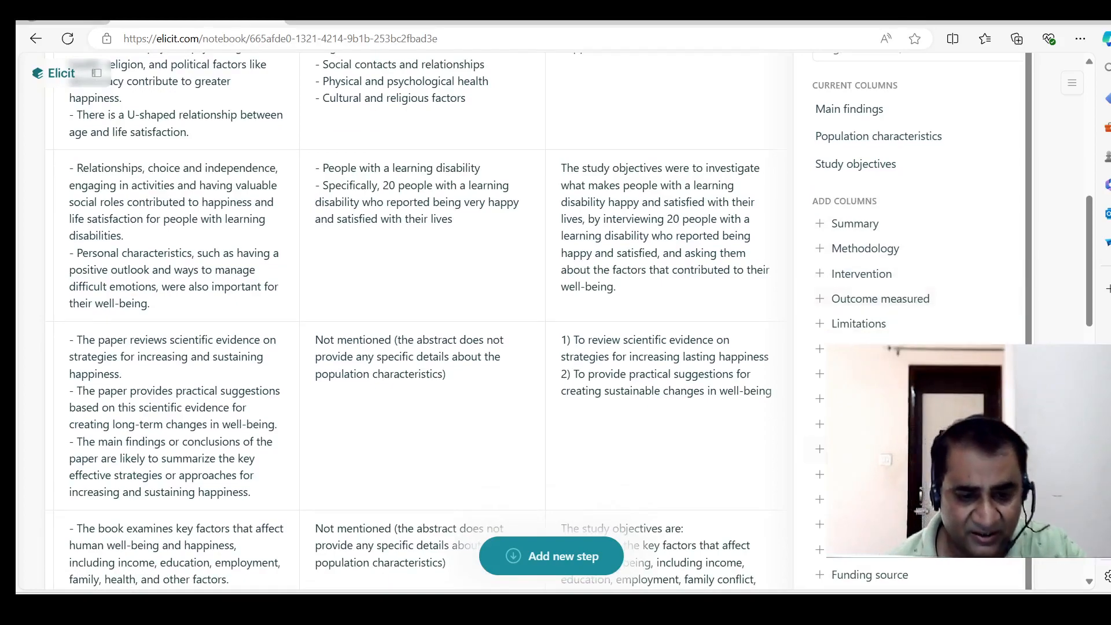
left_click(850, 474)
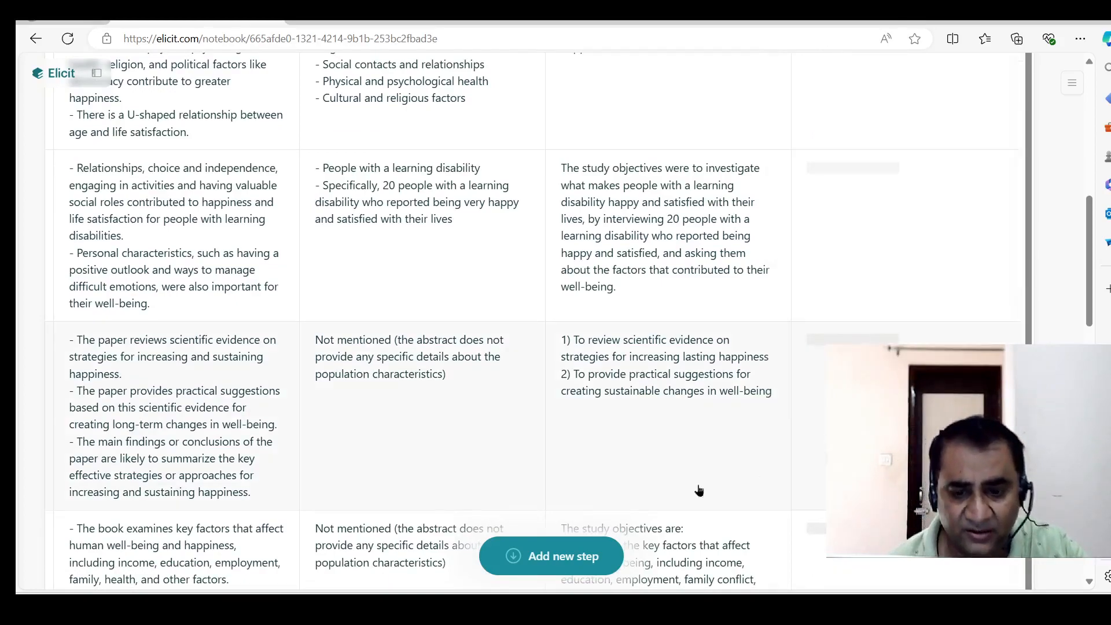
Step: Review the Research question entries of the listed papers alongside their study objectives
scroll(563, 519, "up", 5)
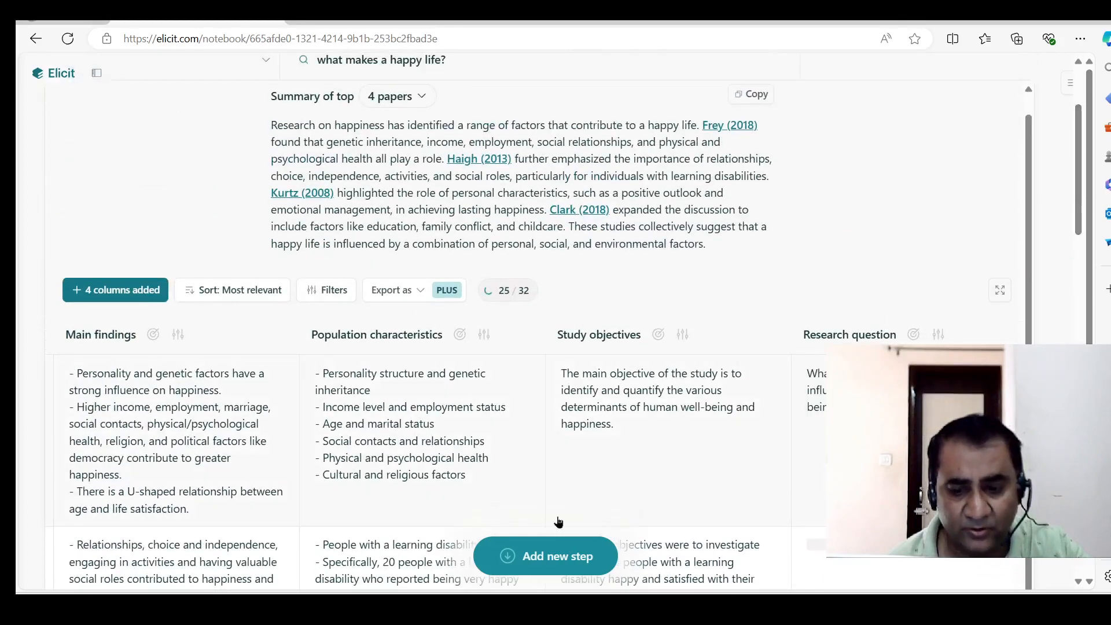
scroll(753, 543, "right", 3)
scroll(753, 544, "right", 2)
scroll(674, 357, "down", 2)
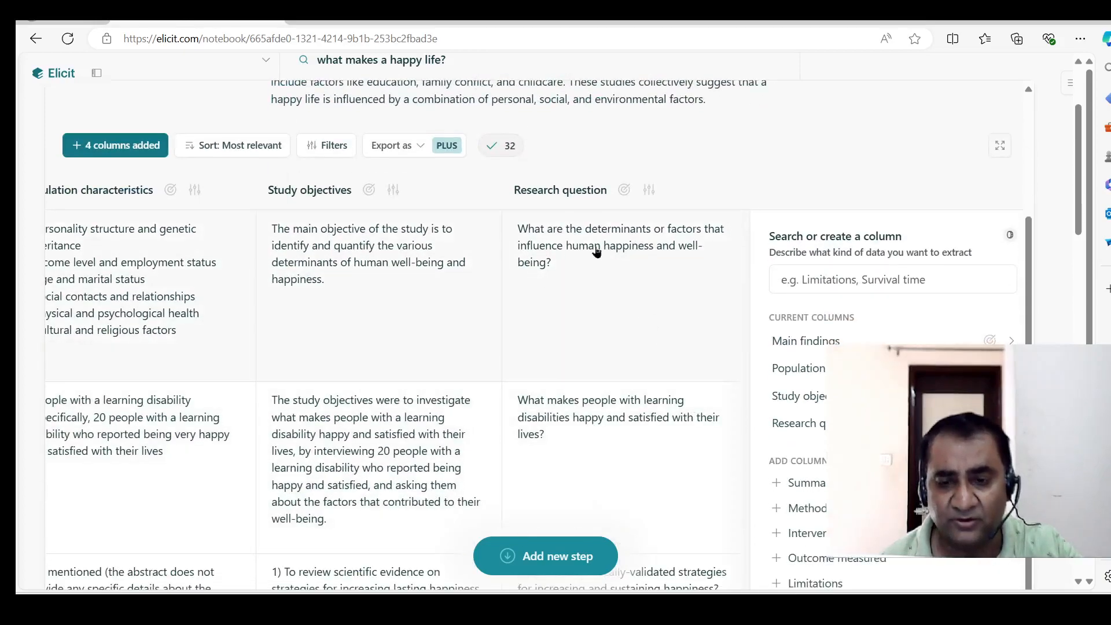
scroll(761, 411, "down", 1)
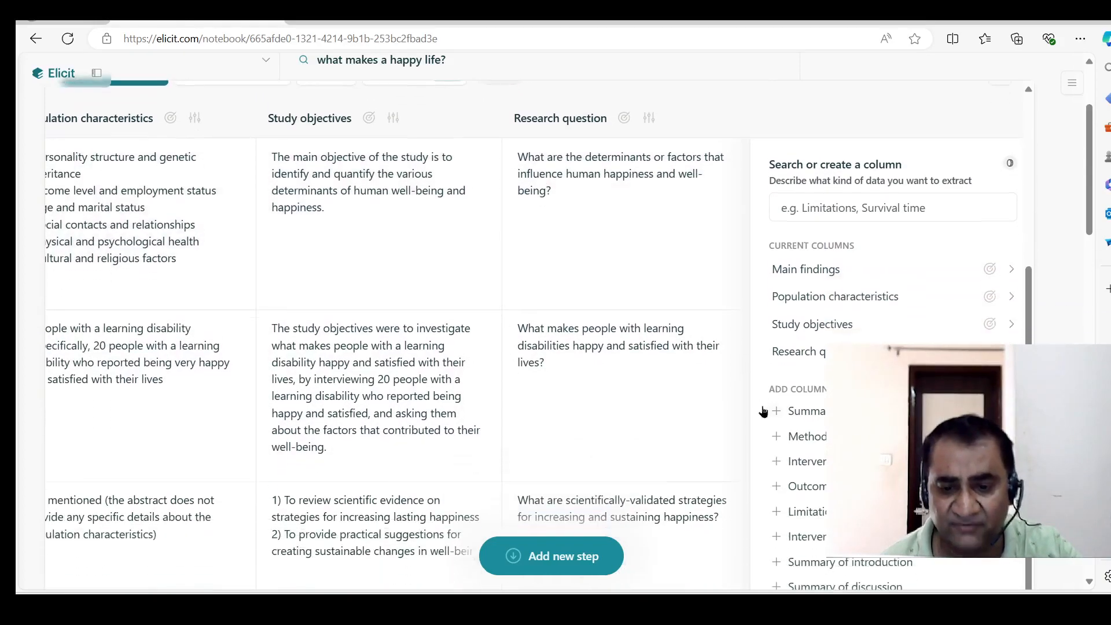
scroll(761, 411, "down", 1)
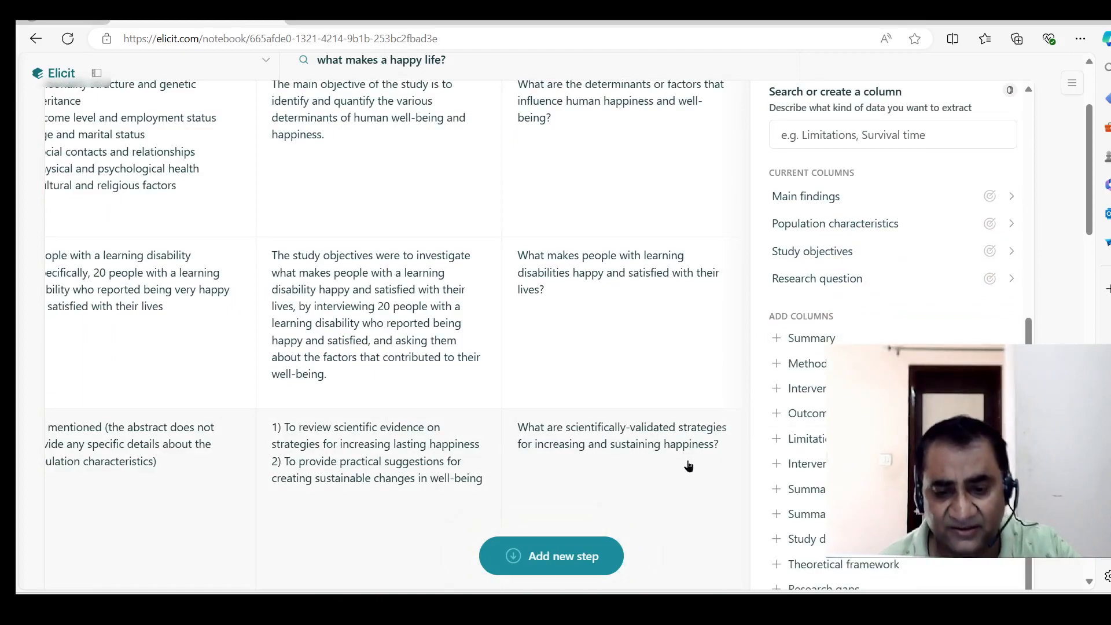
scroll(687, 465, "down", 3)
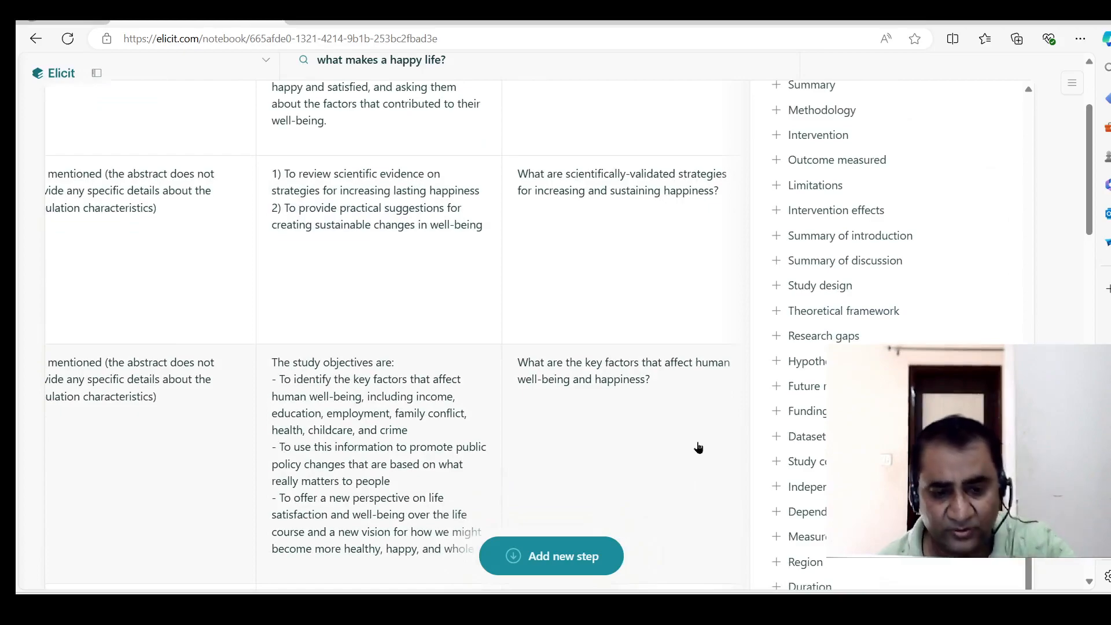
scroll(694, 449, "down", 3)
scroll(734, 513, "up", 4)
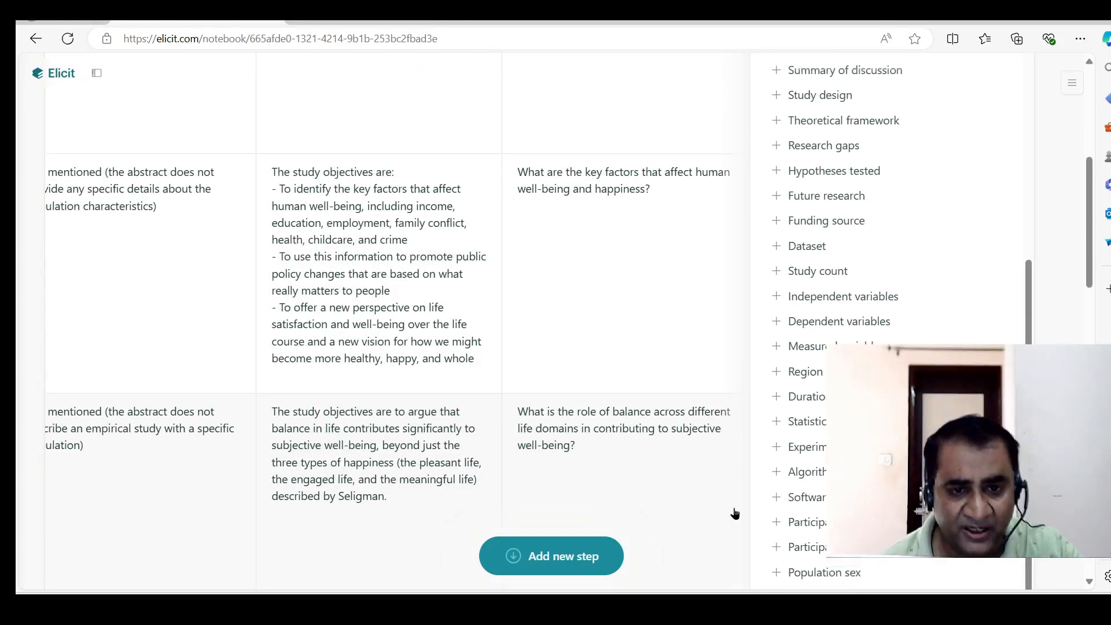
Step: Add the Future research column to the paper table and review its entries for the listed papers
scroll(750, 491, "up", 5)
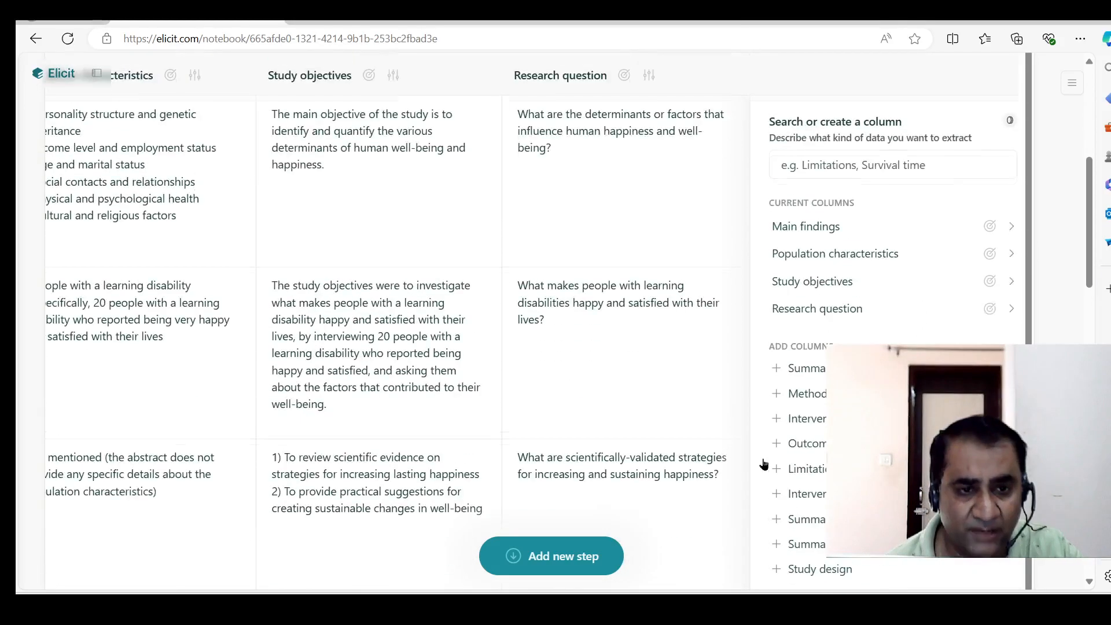
scroll(880, 330, "down", 3)
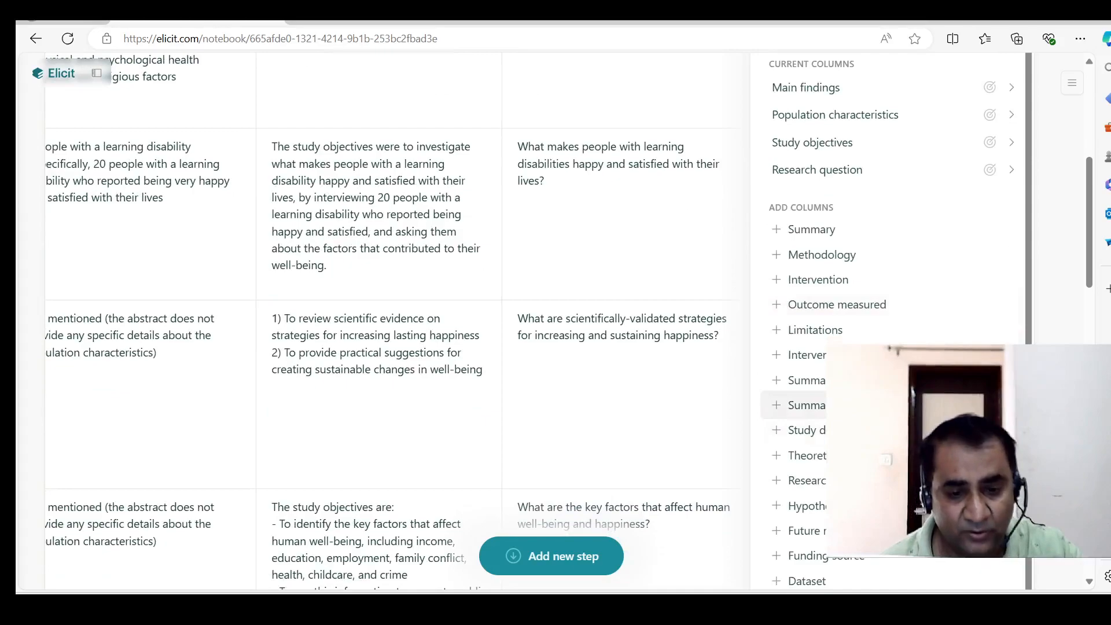
left_click(807, 531)
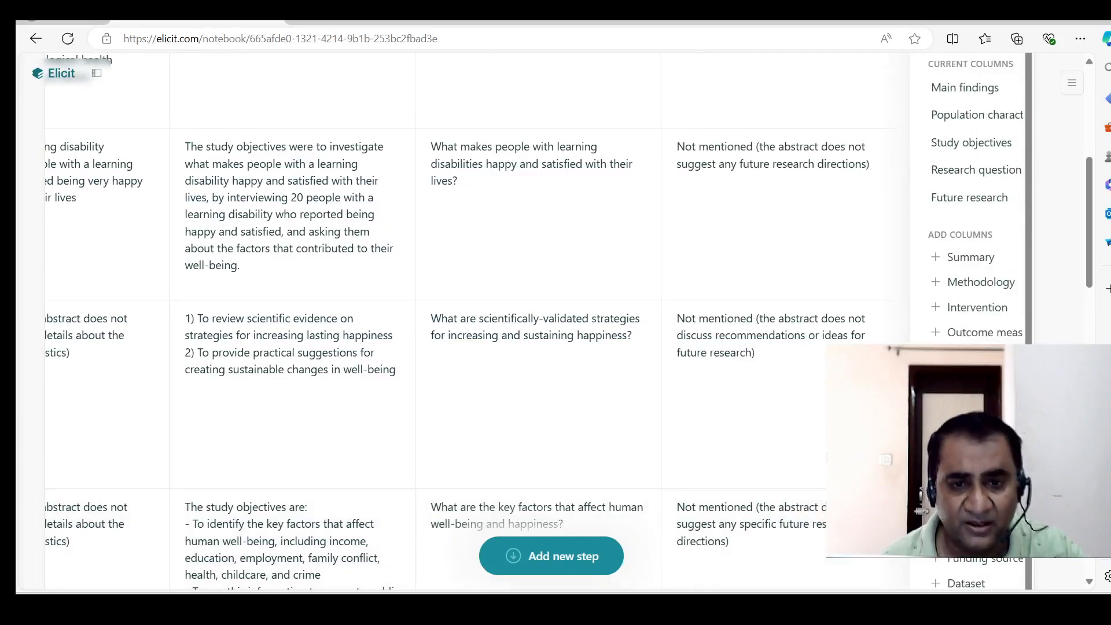
scroll(463, 347, "up", 5)
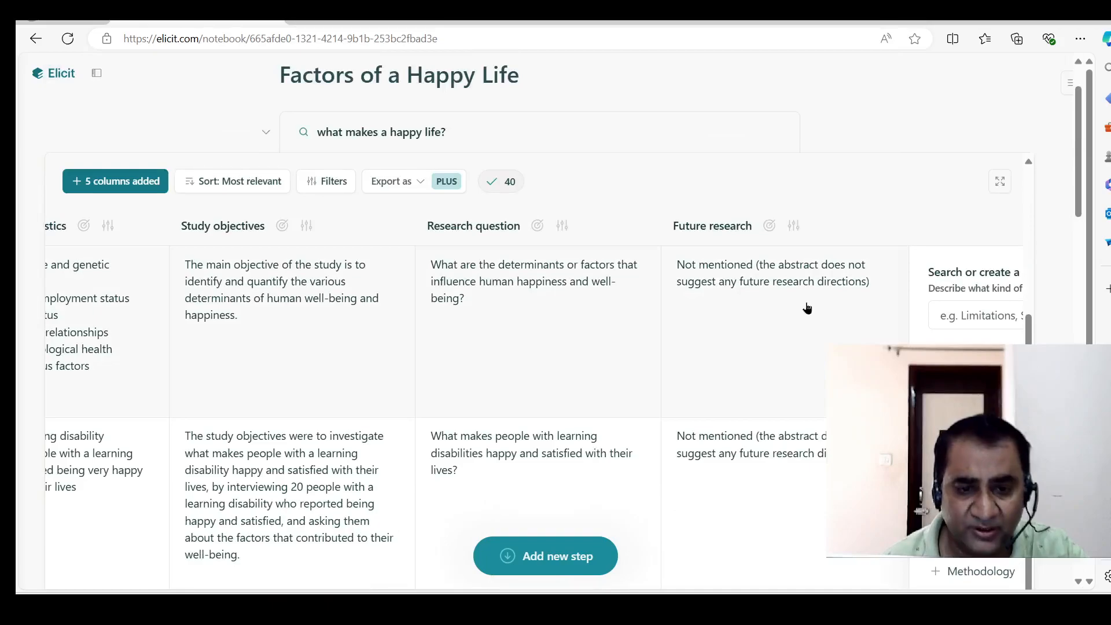
scroll(805, 312, "down", 10)
scroll(793, 321, "down", 10)
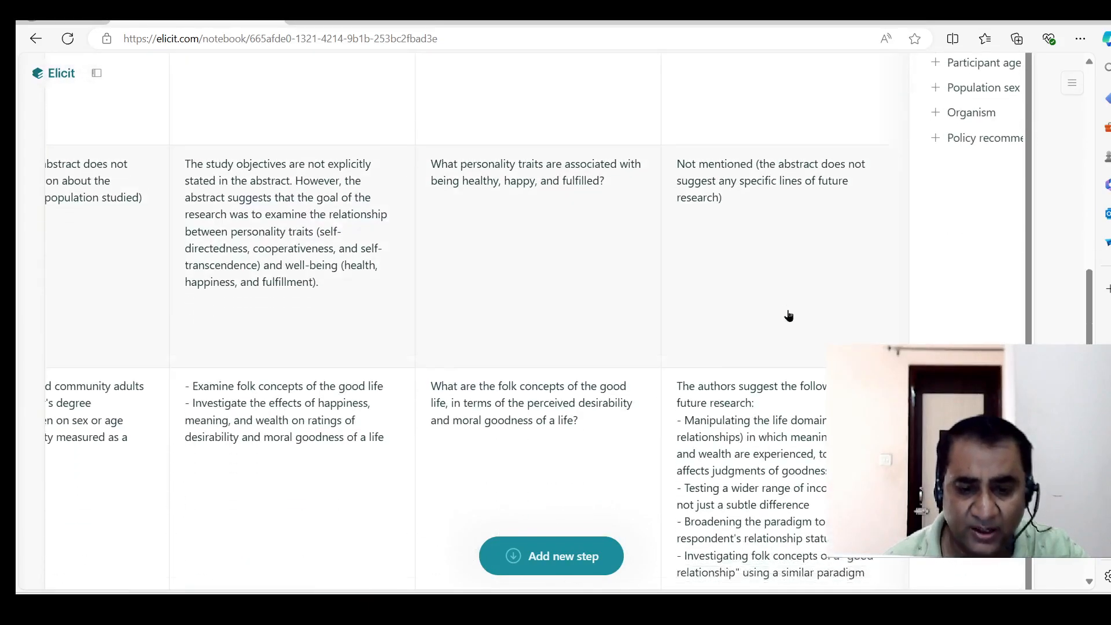
scroll(788, 315, "up", 2)
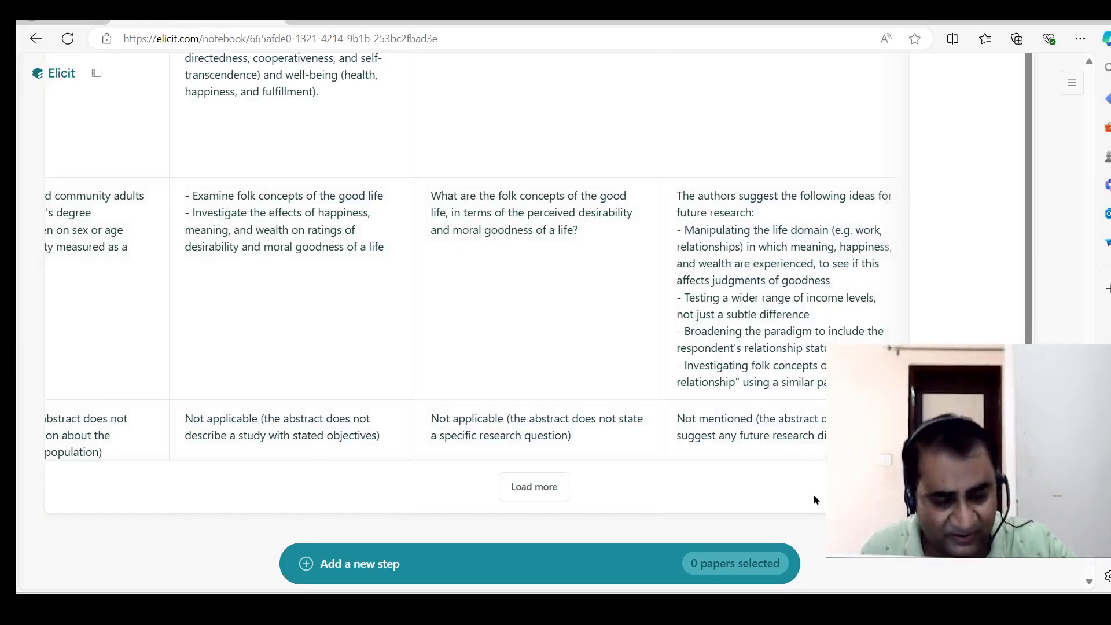
Step: Add the Statistical techniques column to the paper table
scroll(1019, 144, "up", 4)
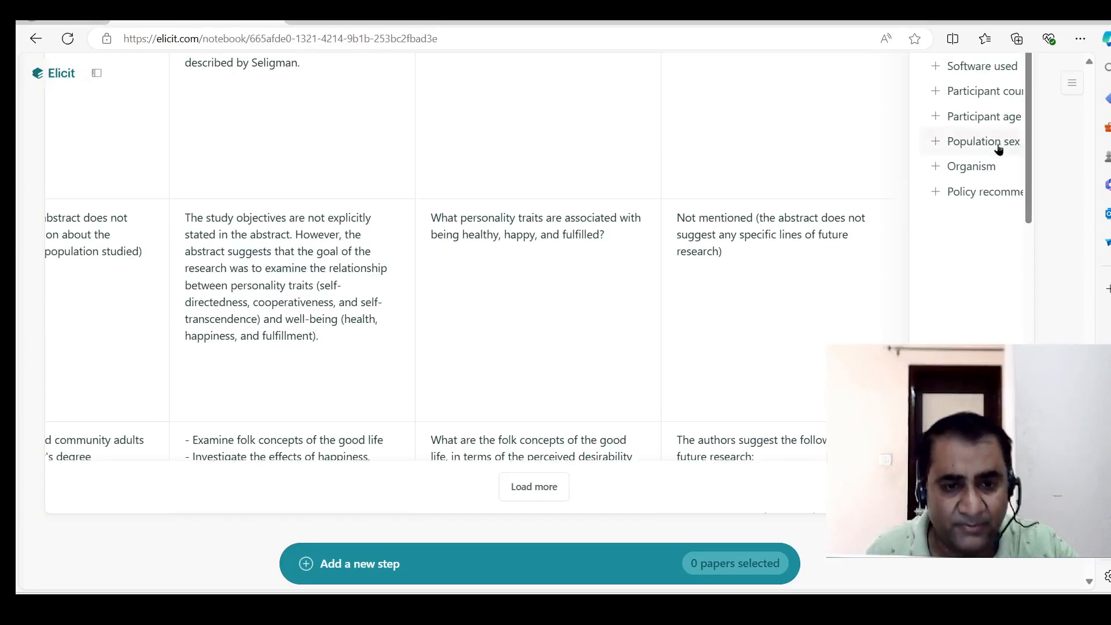
scroll(671, 478, "right", 3)
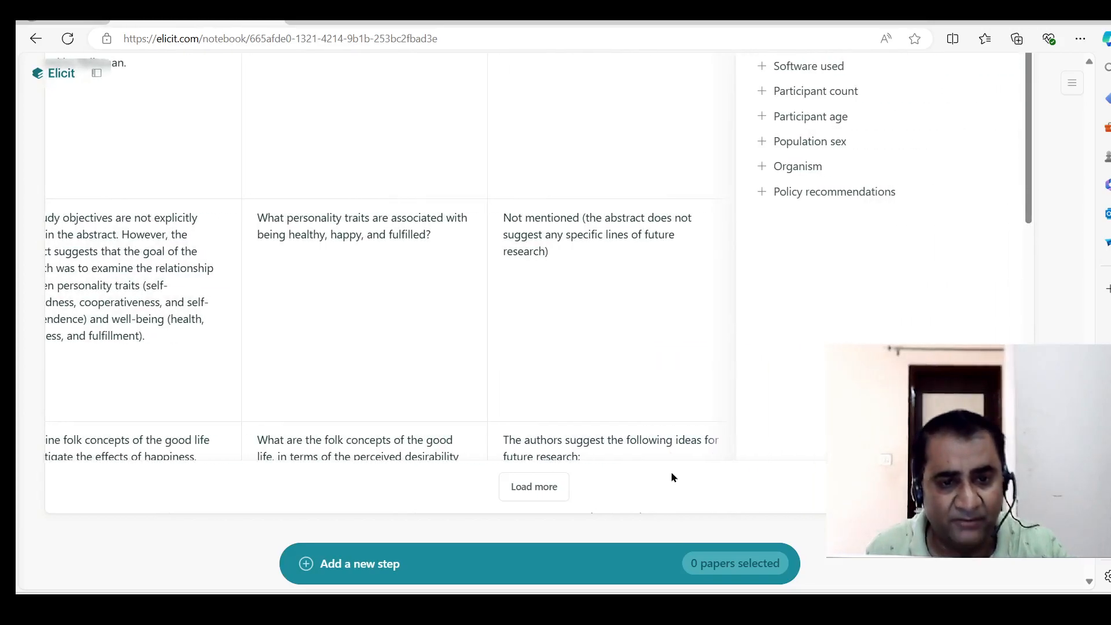
scroll(806, 367, "up", 3)
scroll(822, 388, "up", 4)
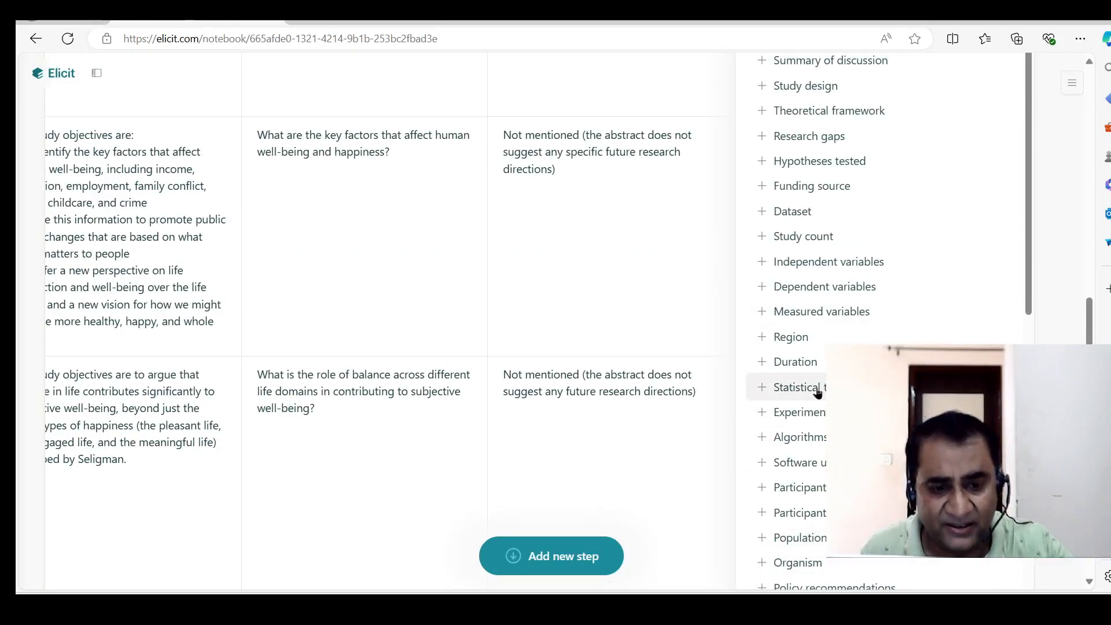
left_click(818, 393)
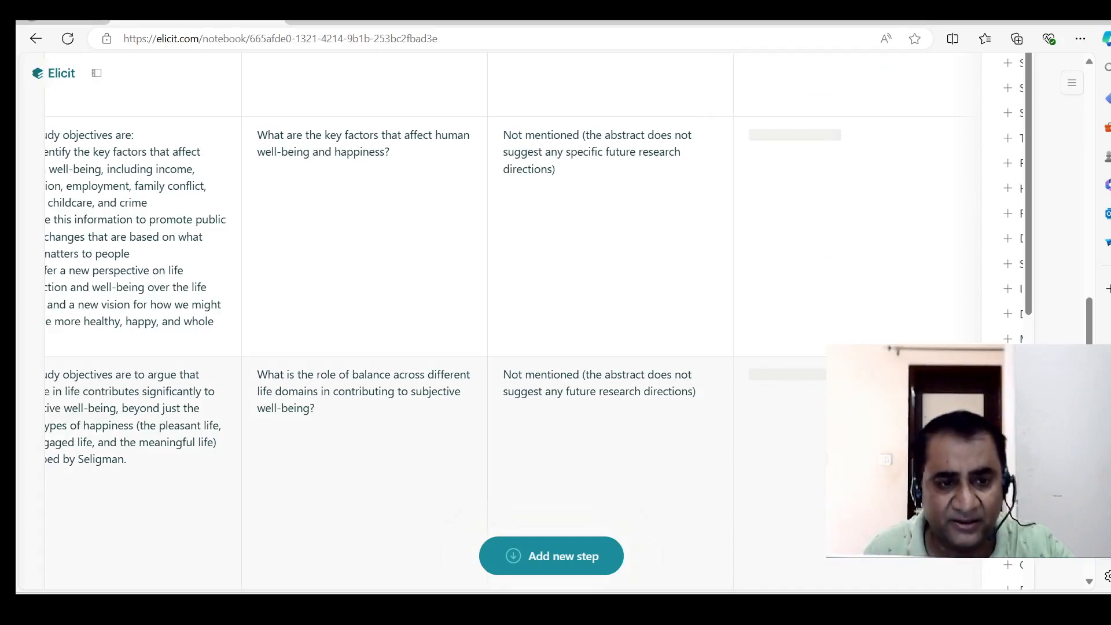
Step: Review the Statistical techniques entries of the listed papers alongside the summary and the other table columns
scroll(781, 421, "up", 7)
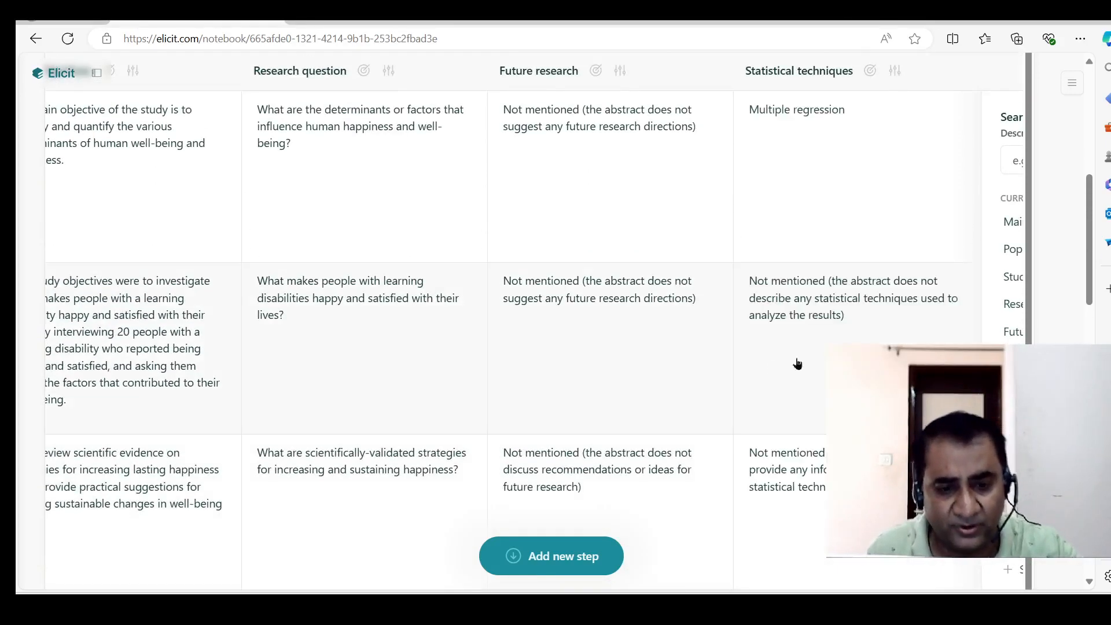
left_click_drag(1089, 198, 1050, 134)
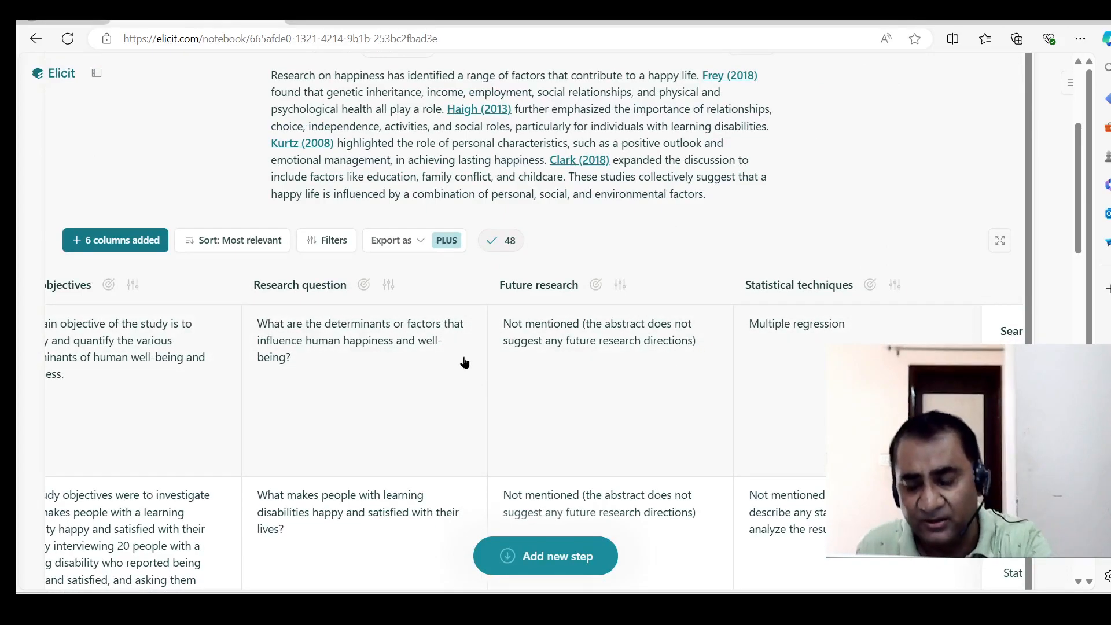
scroll(464, 362, "right", 3)
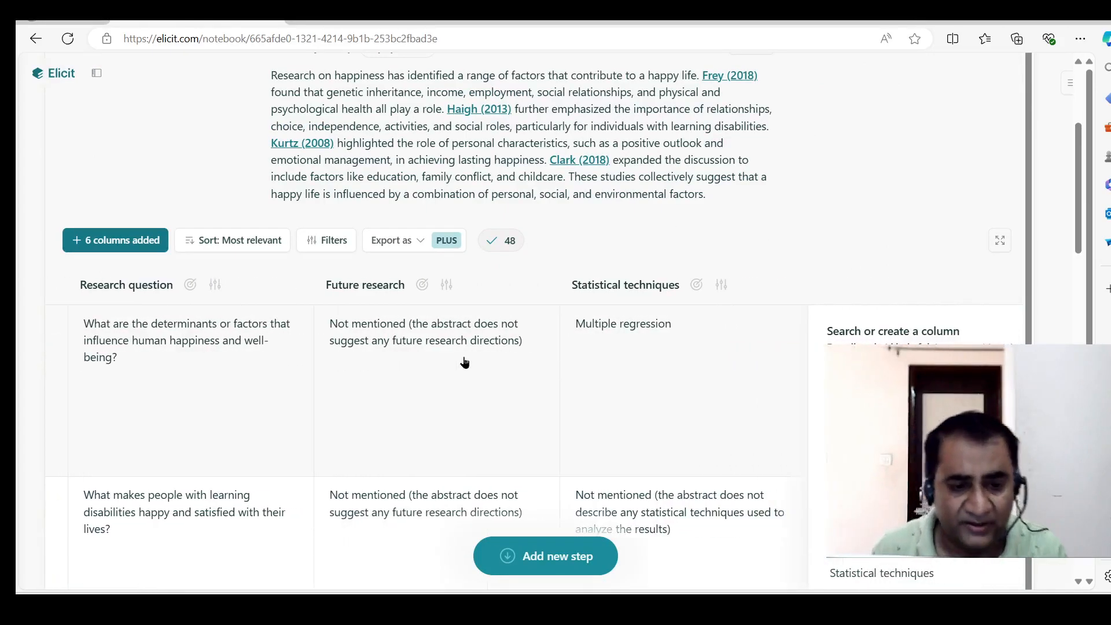
scroll(464, 362, "right", 2)
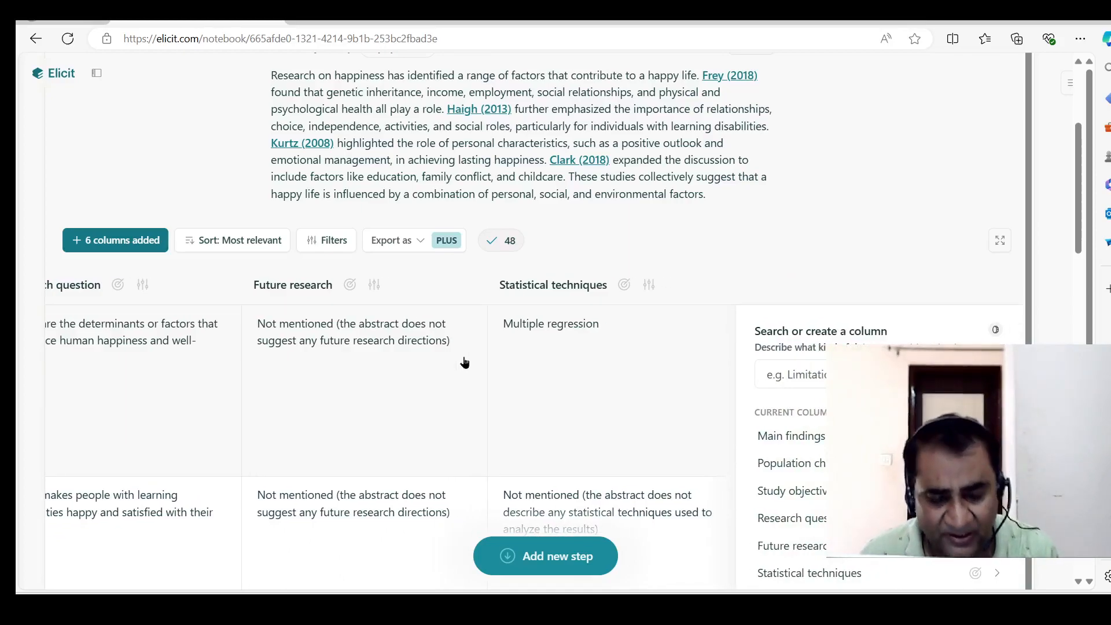
scroll(464, 362, "left", 8)
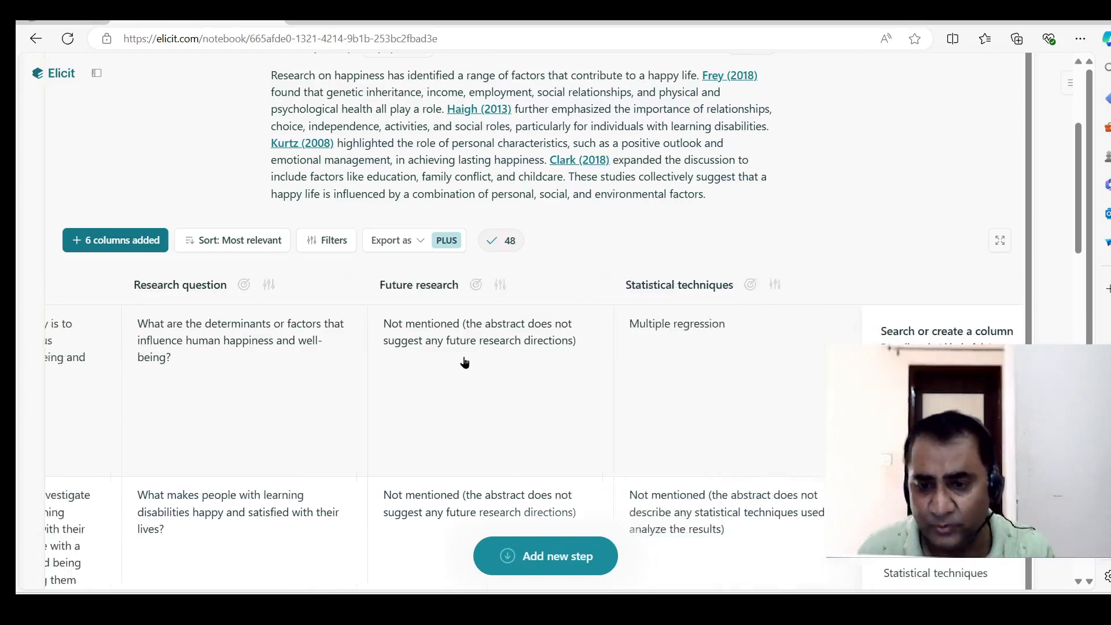
scroll(465, 362, "left", 10)
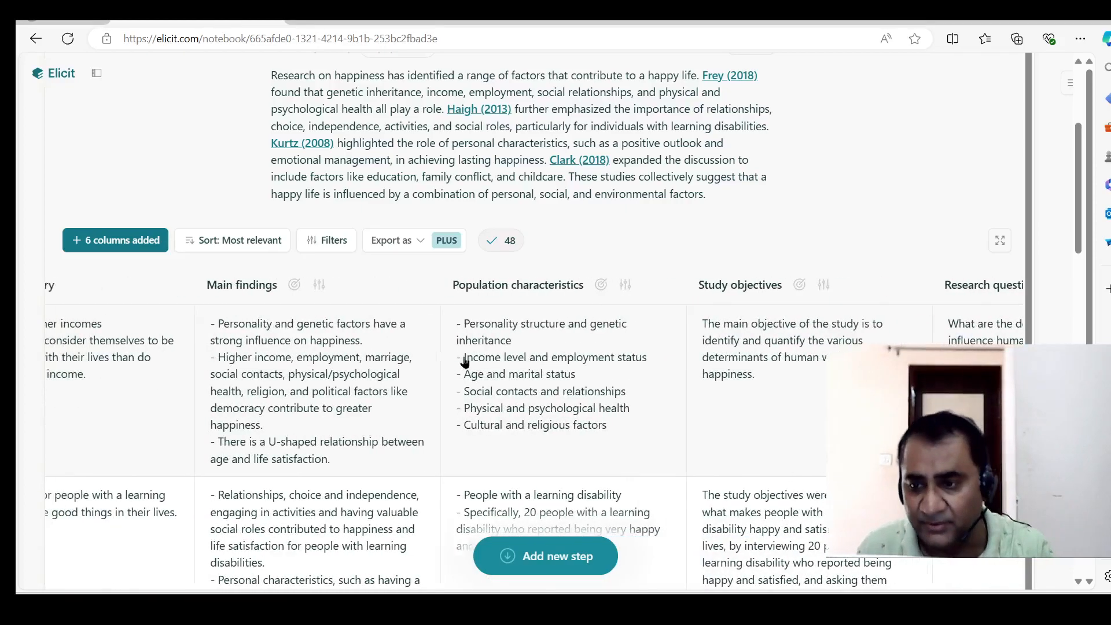
scroll(464, 362, "left", 8)
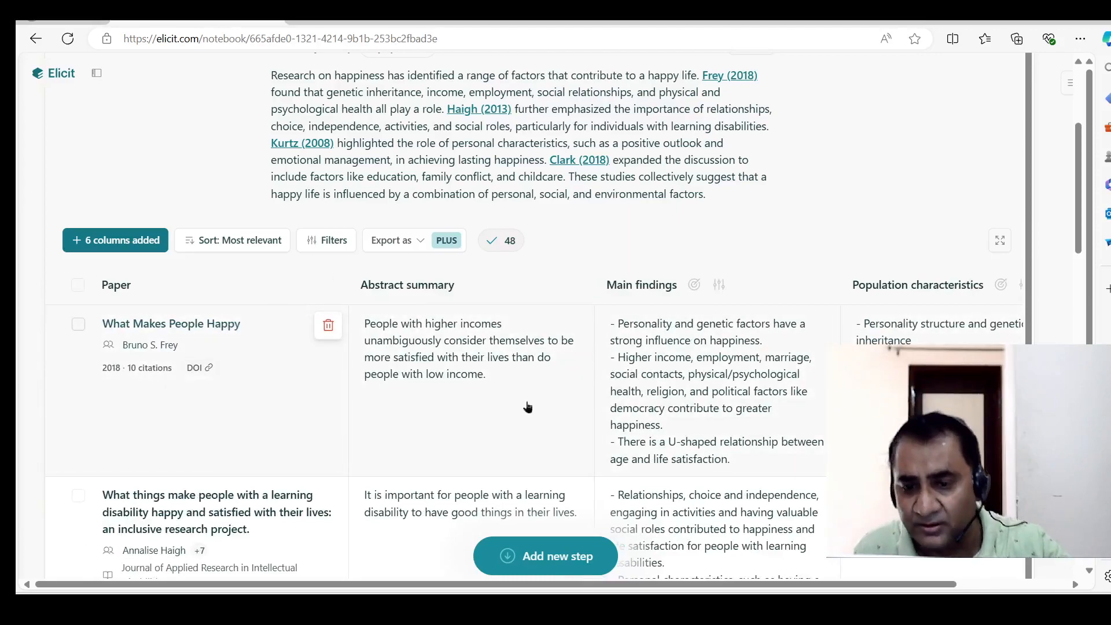
left_click_drag(872, 585, 968, 585)
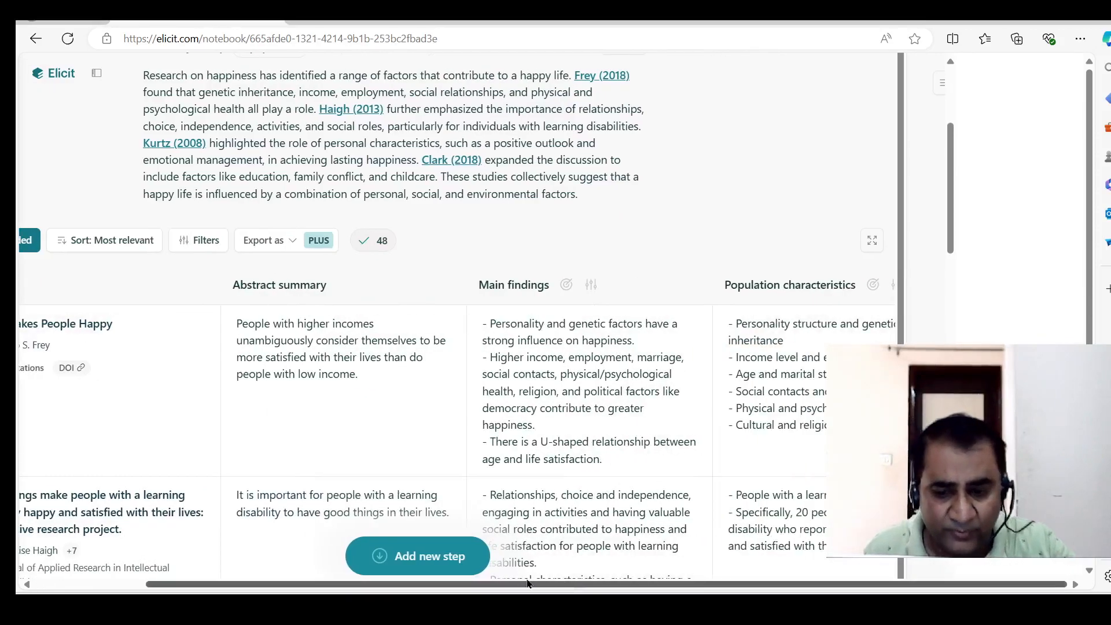
scroll(776, 442, "right", 1)
scroll(776, 442, "right", 10)
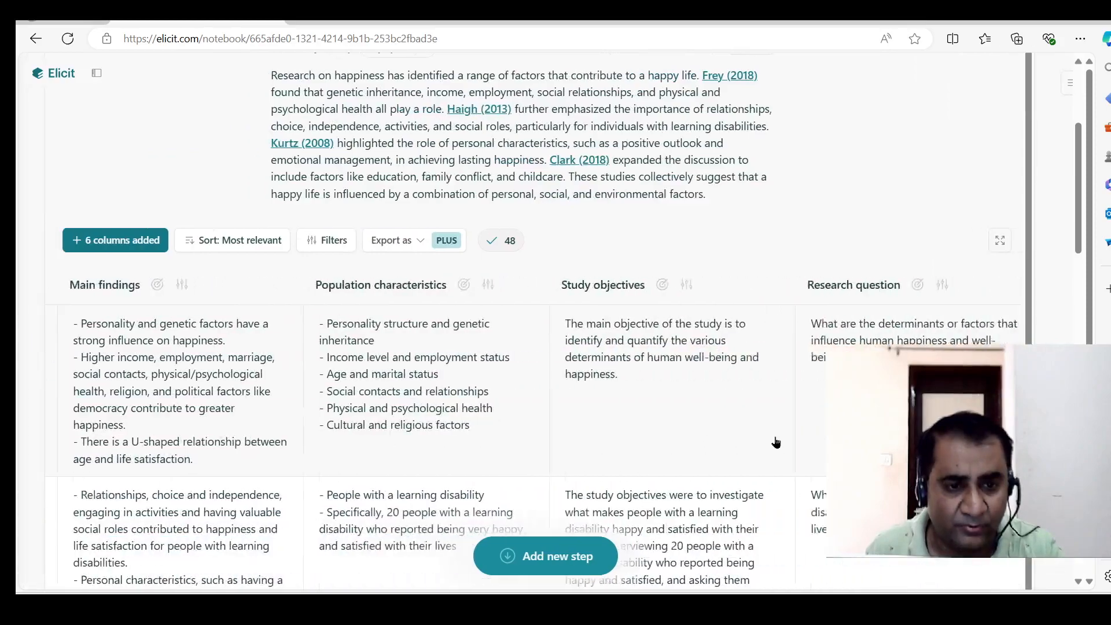
Step: Delete the Statistical techniques and Future research columns from the paper table
scroll(776, 442, "down", 4)
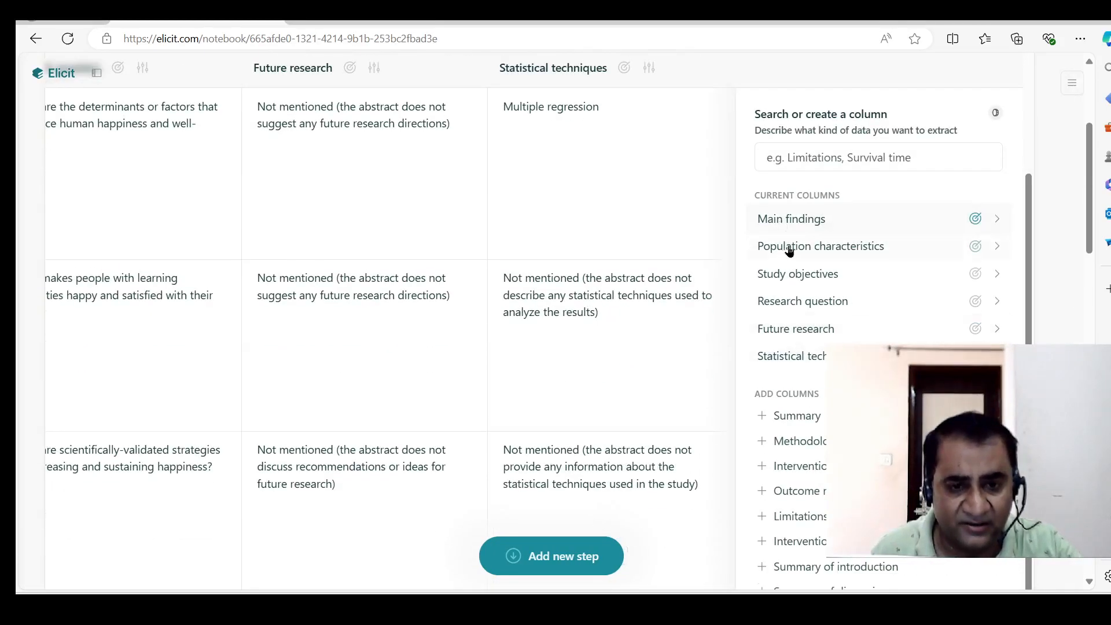
right_click(784, 355)
left_click(773, 357)
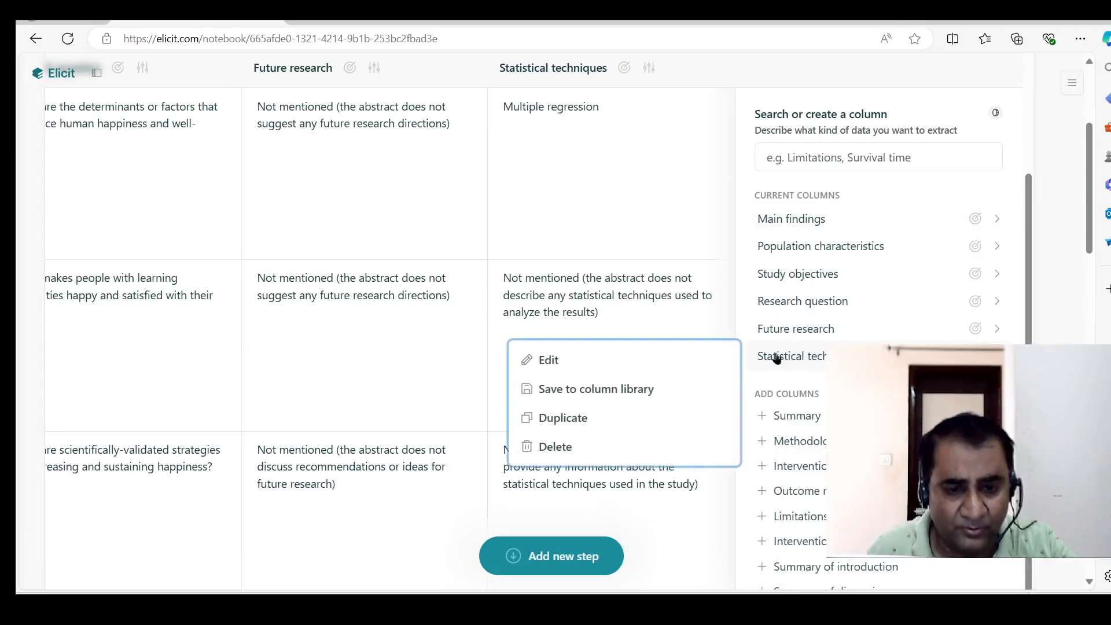
left_click(600, 456)
left_click(810, 282)
left_click(579, 370)
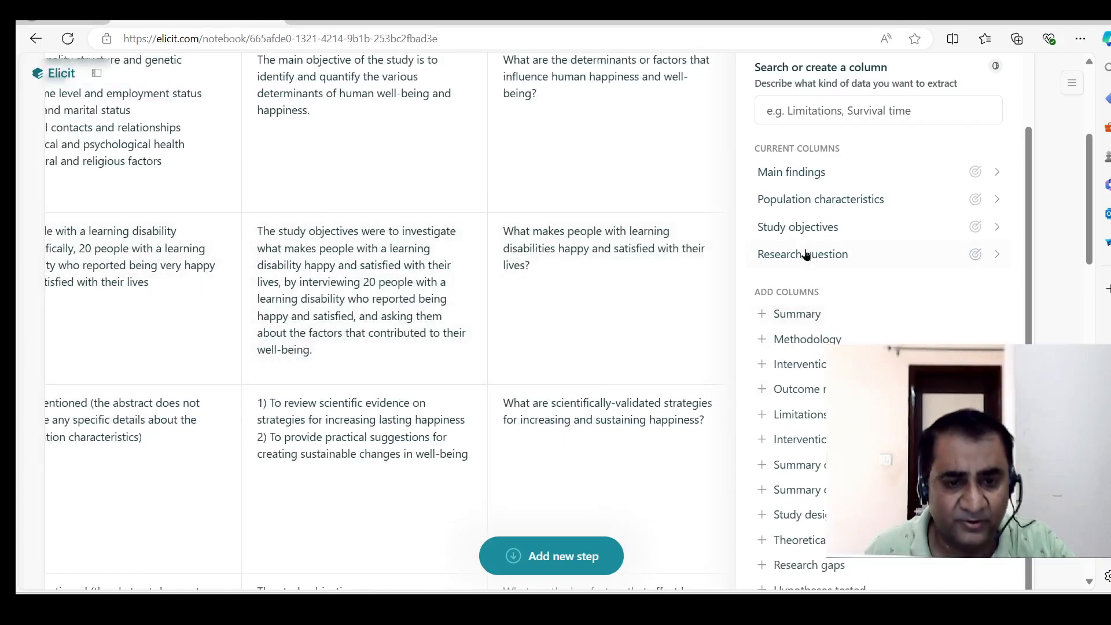
left_click(806, 255)
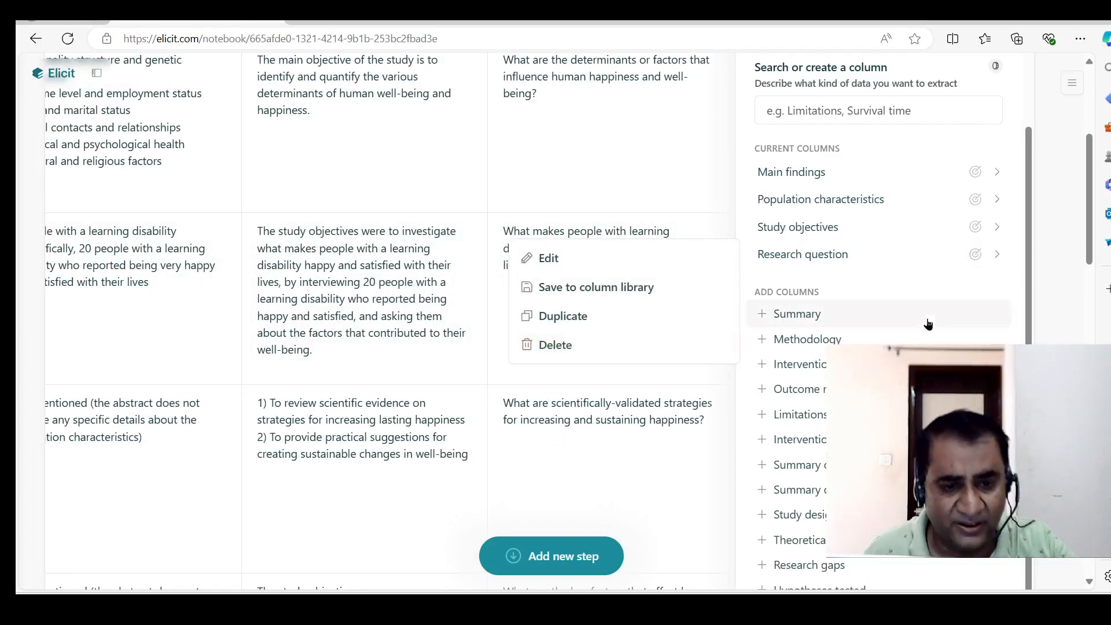
left_click(1054, 305)
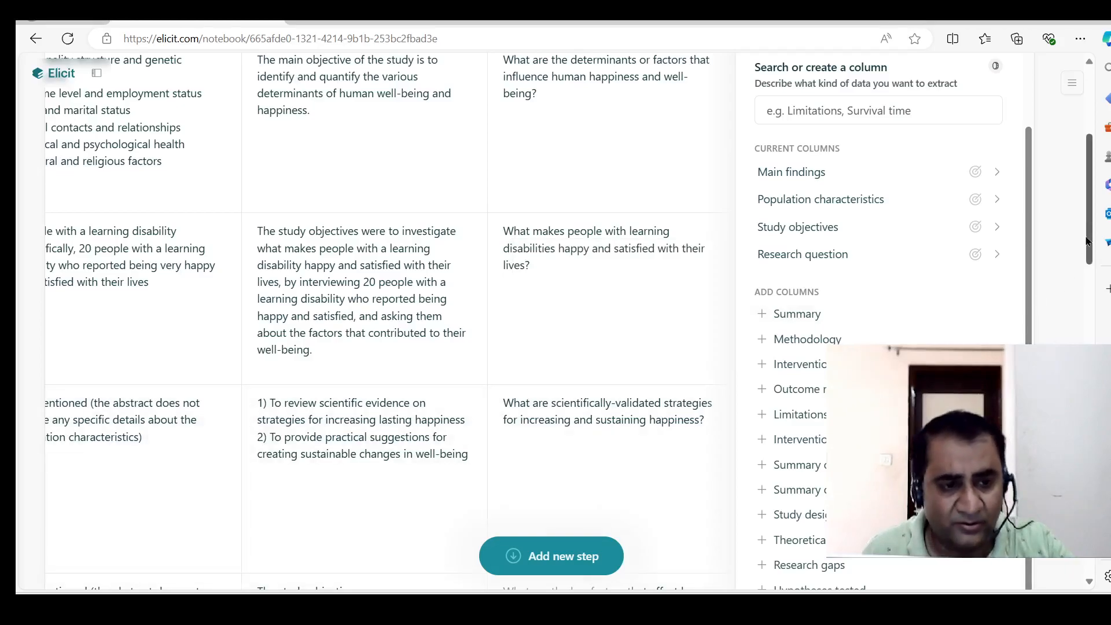
scroll(1074, 278, "down", 15)
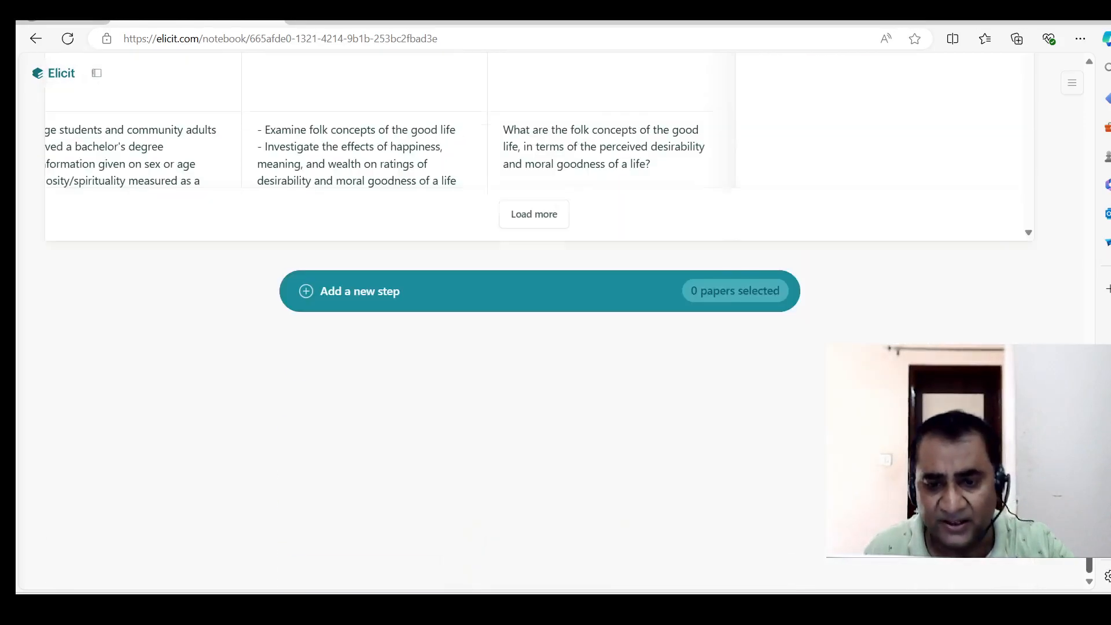
scroll(538, 214, "up", 1)
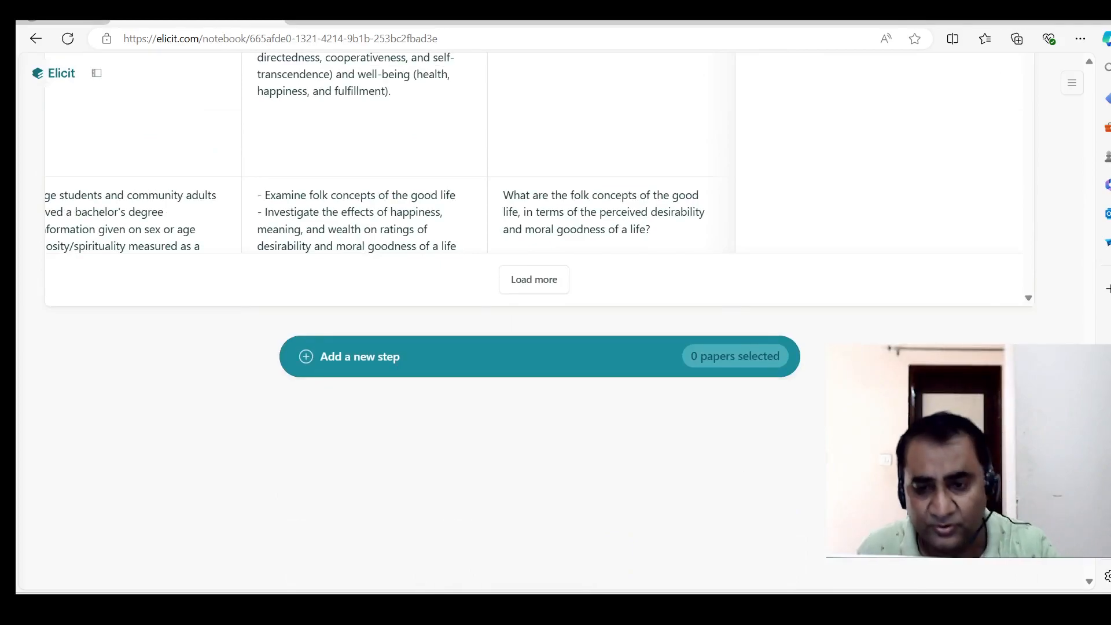
scroll(870, 342, "up", 15)
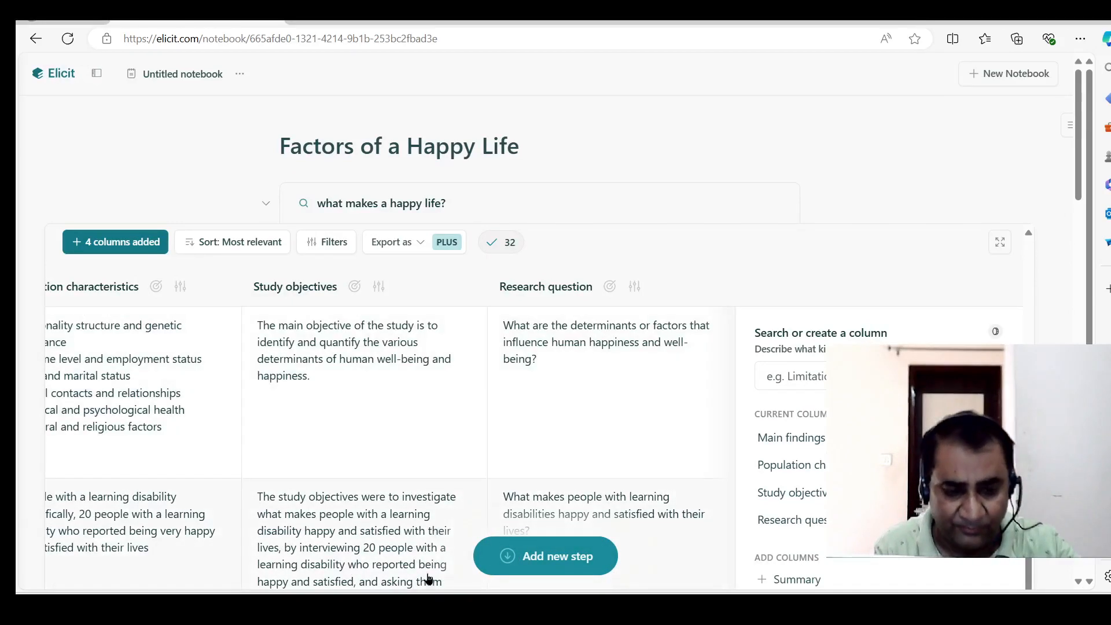
Step: Select the first four papers in the table, from What Makes People Happy through The Origins of Happiness
scroll(776, 498, "down", 15)
scroll(567, 404, "up", 6)
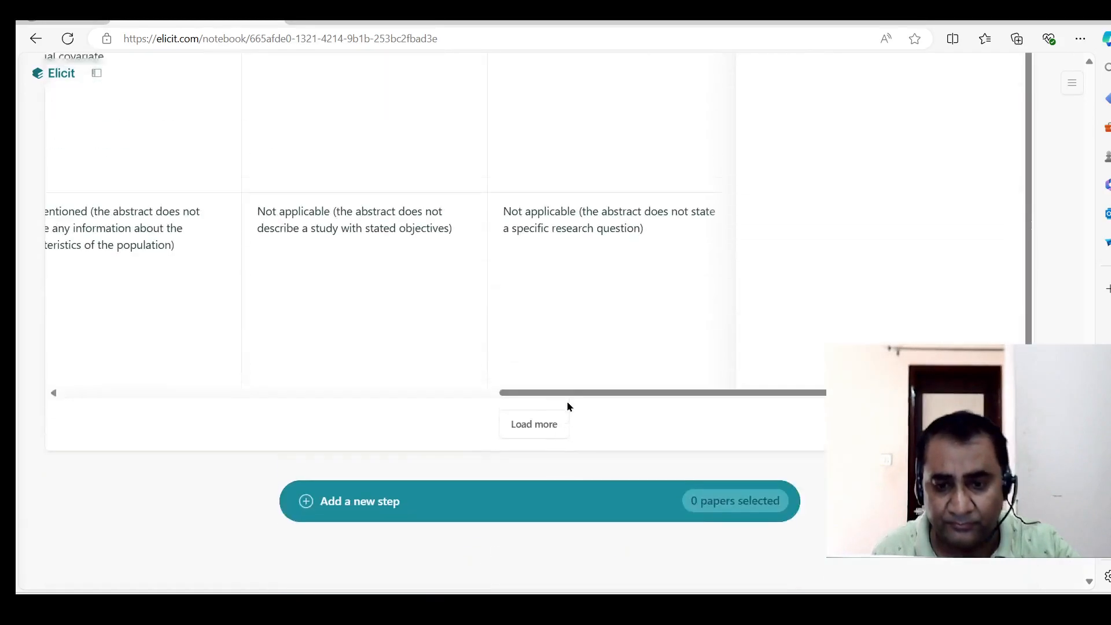
left_click_drag(555, 399, 270, 397)
left_click_drag(397, 405, 23, 367)
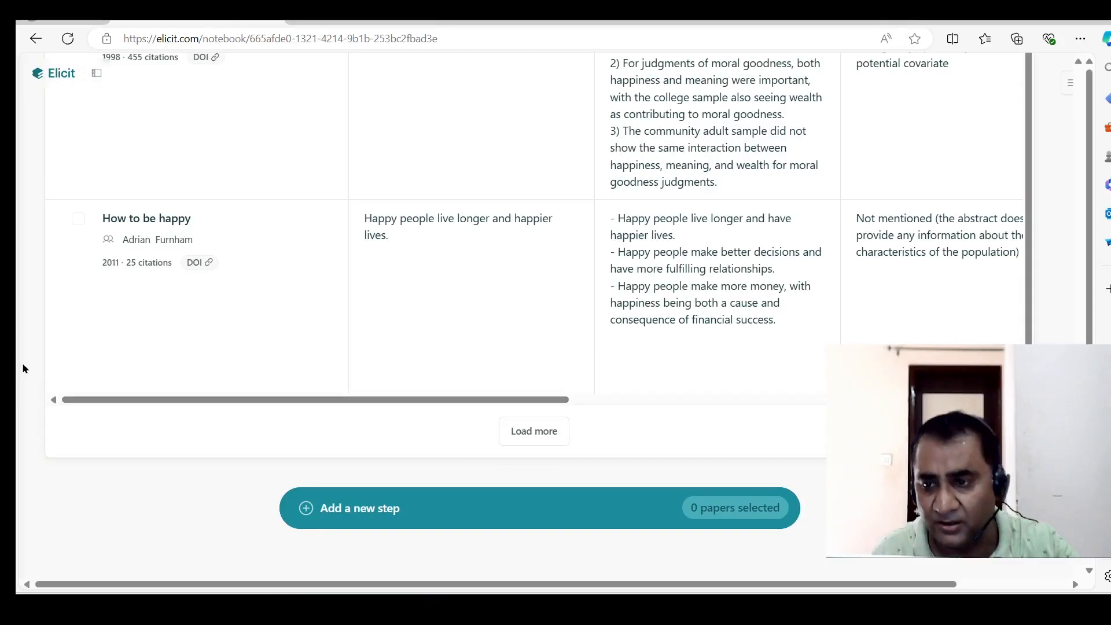
scroll(245, 186, "up", 6)
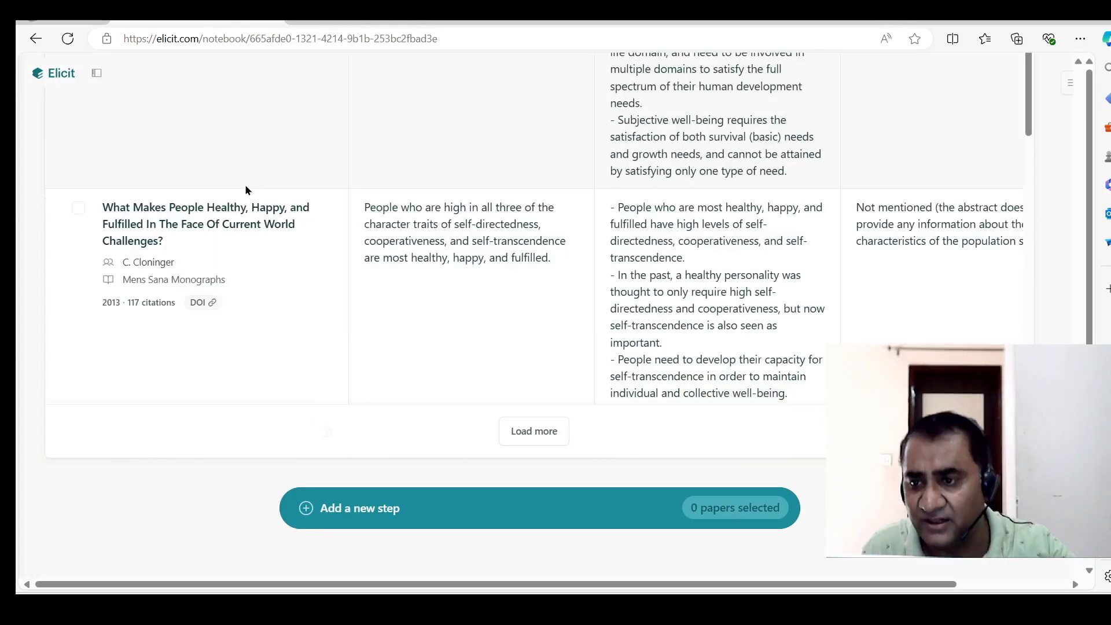
scroll(952, 150, "up", 3)
scroll(952, 149, "up", 10)
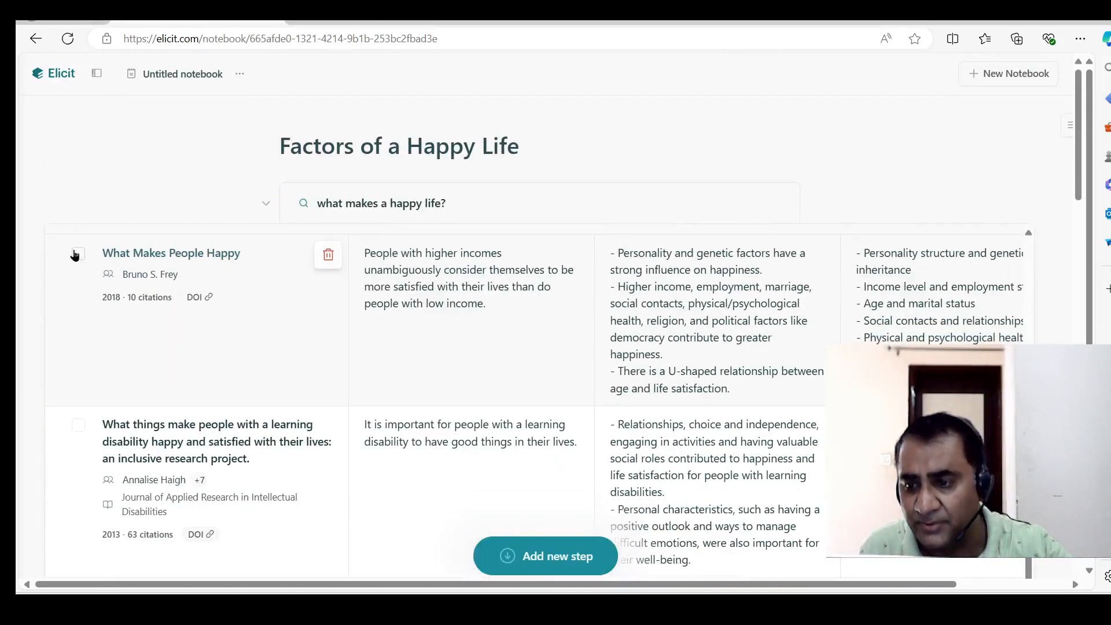
left_click(78, 253)
left_click(79, 427)
scroll(85, 427, "down", 3)
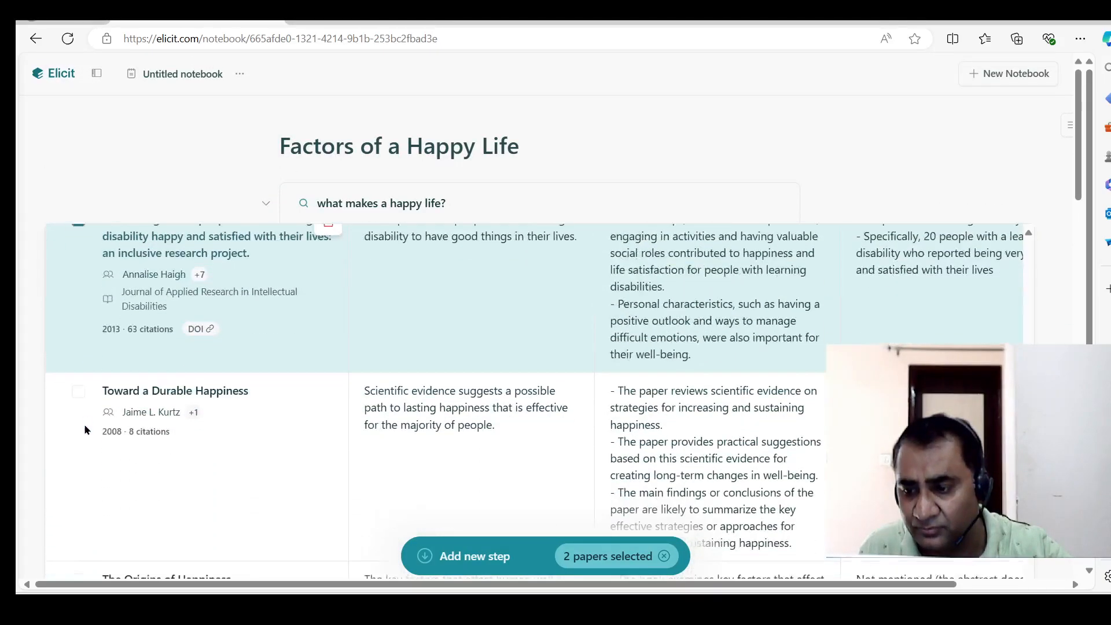
left_click(77, 381)
scroll(80, 394, "down", 1)
scroll(77, 475, "down", 3)
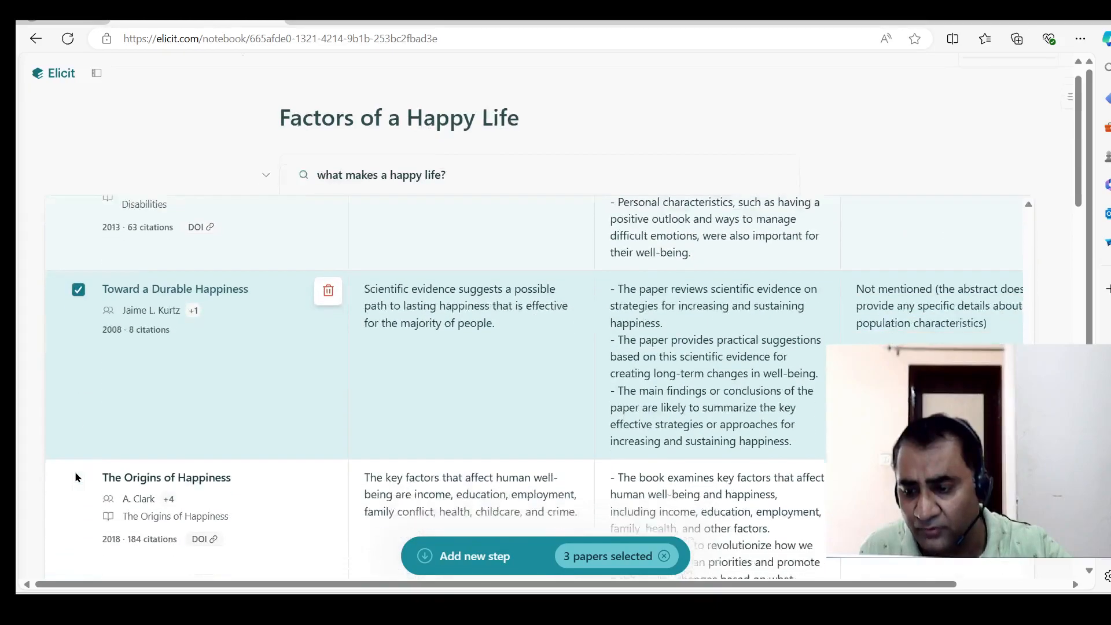
left_click(78, 362)
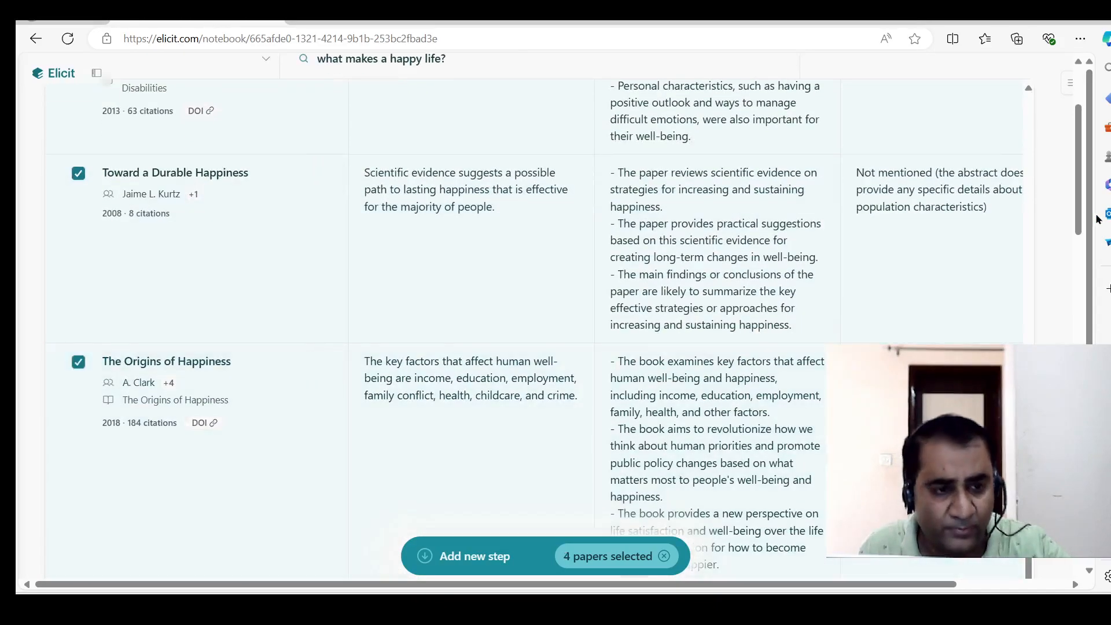
Step: Add a Chat with papers step for the four selected papers below the table
scroll(1074, 239, "down", 3)
scroll(1074, 239, "down", 10)
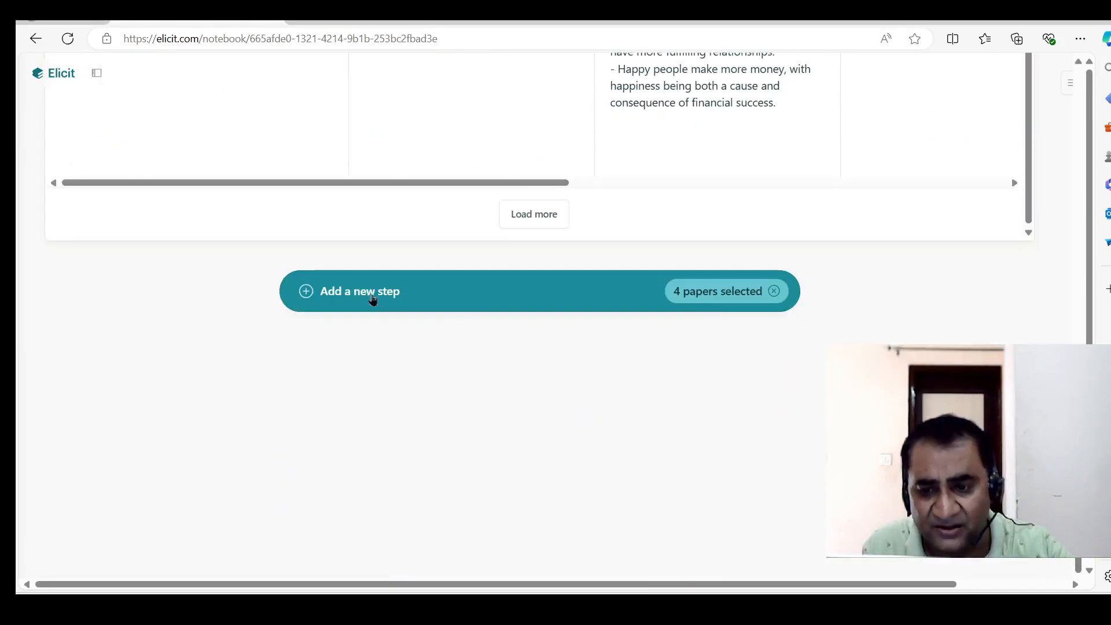
left_click(373, 299)
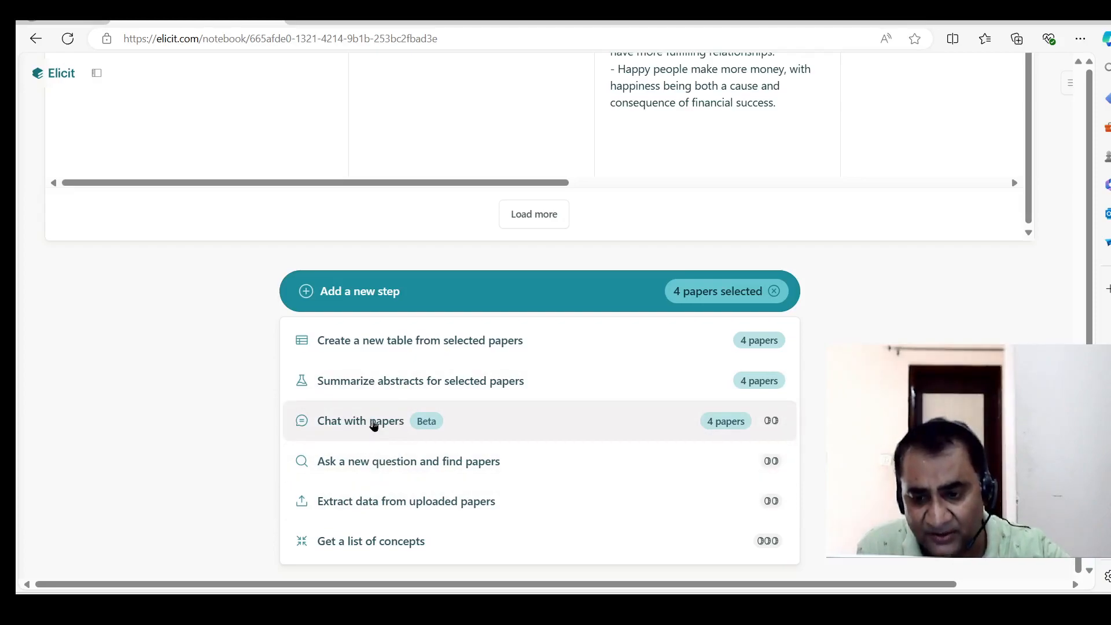
left_click(374, 425)
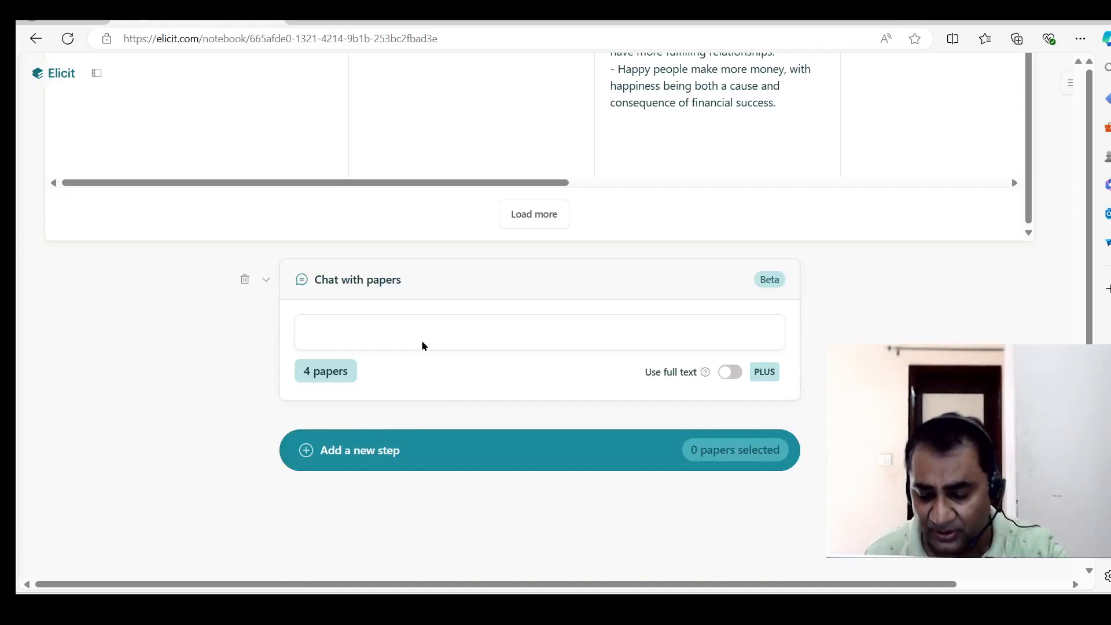
type("What")
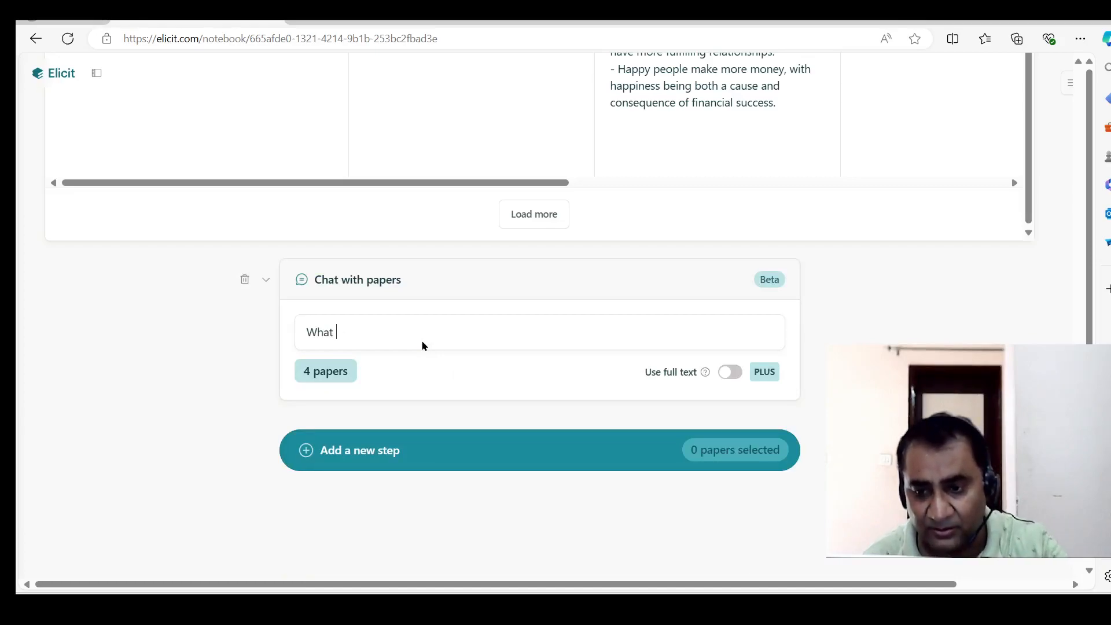
type("is mon")
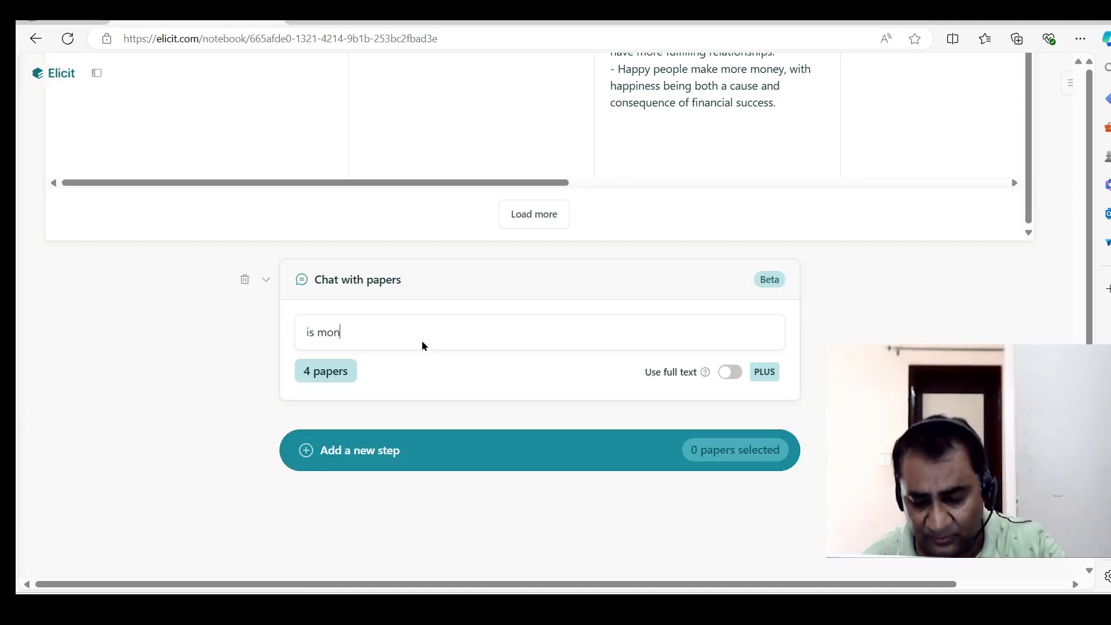
type("ey required for happyness?")
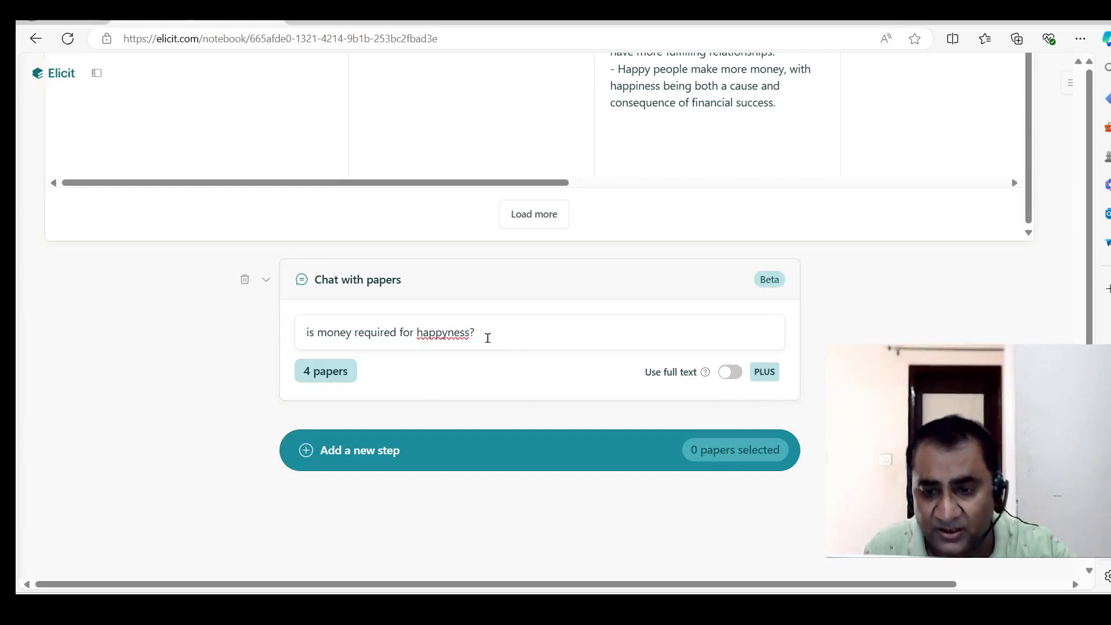
key("BackSpace")
key("BackSpace")
key("BackSpace")
key("BackSpace")
key("BackSpace")
key("BackSpace")
key("BackSpace")
key("BackSpace")
key("BackSpace")
key("BackSpace")
key("BackSpace")
key("BackSpace")
key("BackSpace")
key("BackSpace")
key("BackSpace")
key("BackSpace")
key("BackSpace")
key("BackSpace")
key("BackSpace")
key("BackSpace")
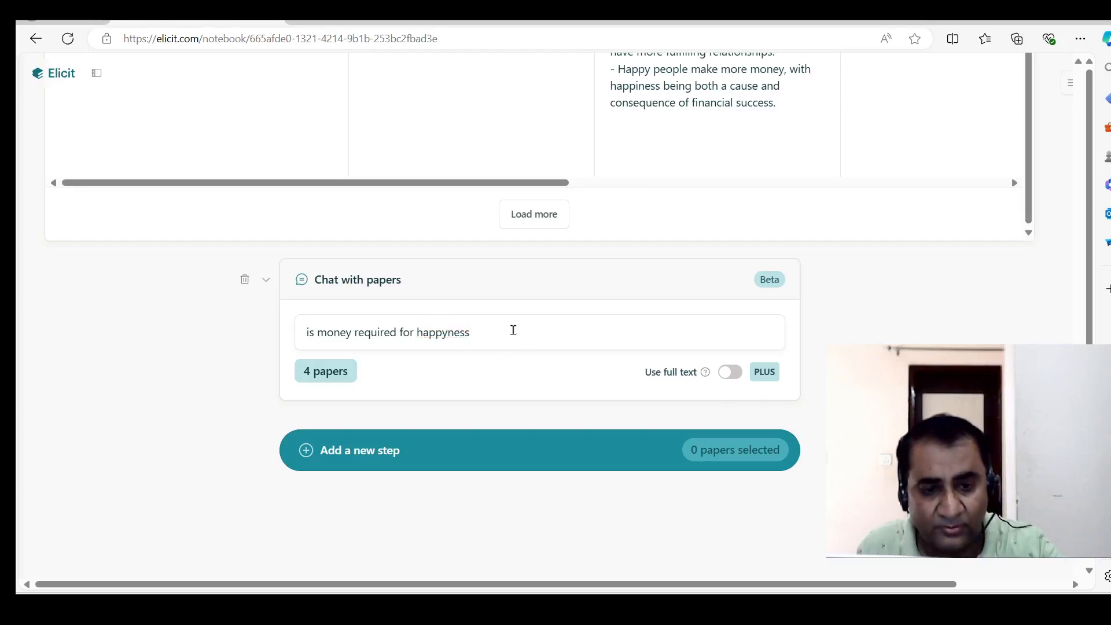
key("BackSpace")
key("BackSpace")
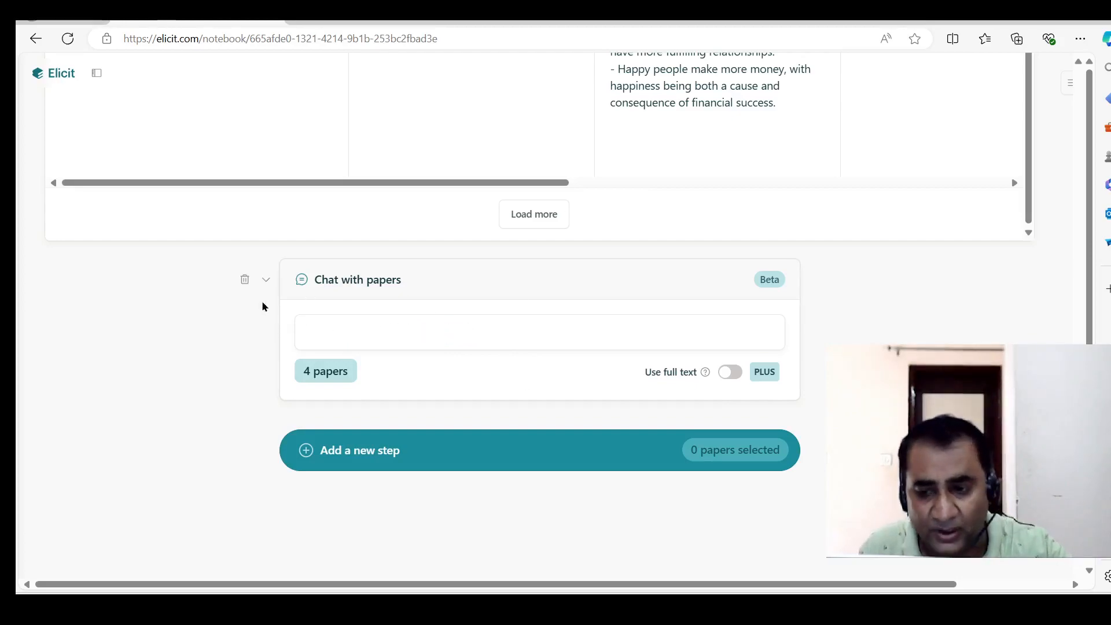
Step: Collapse the Chat with papers step and check which further steps can be added to the notebook
left_click(265, 283)
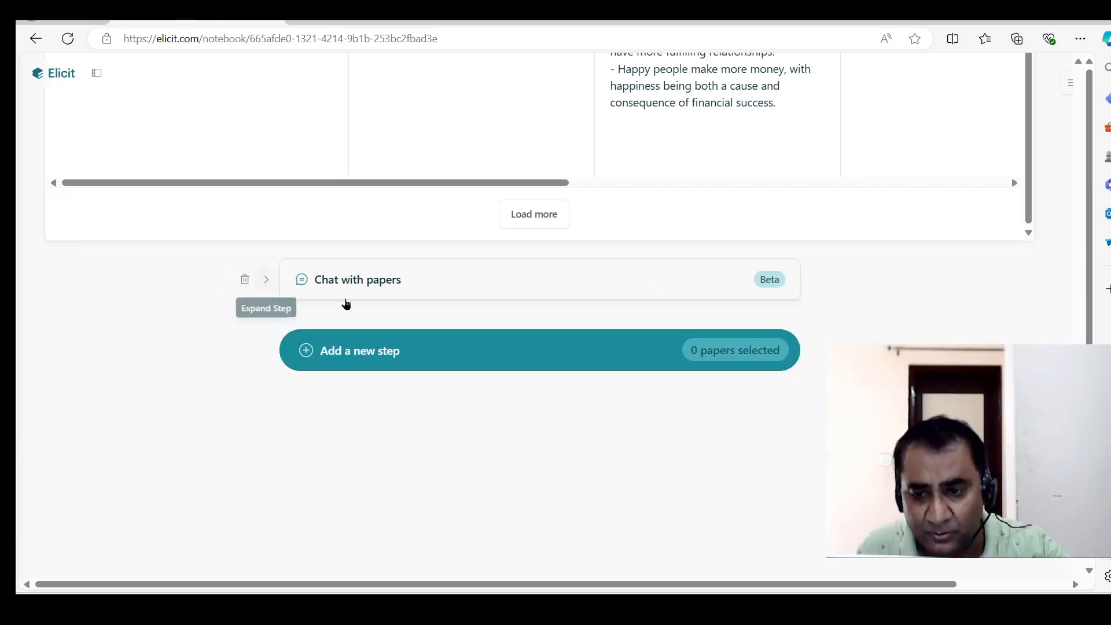
left_click(343, 351)
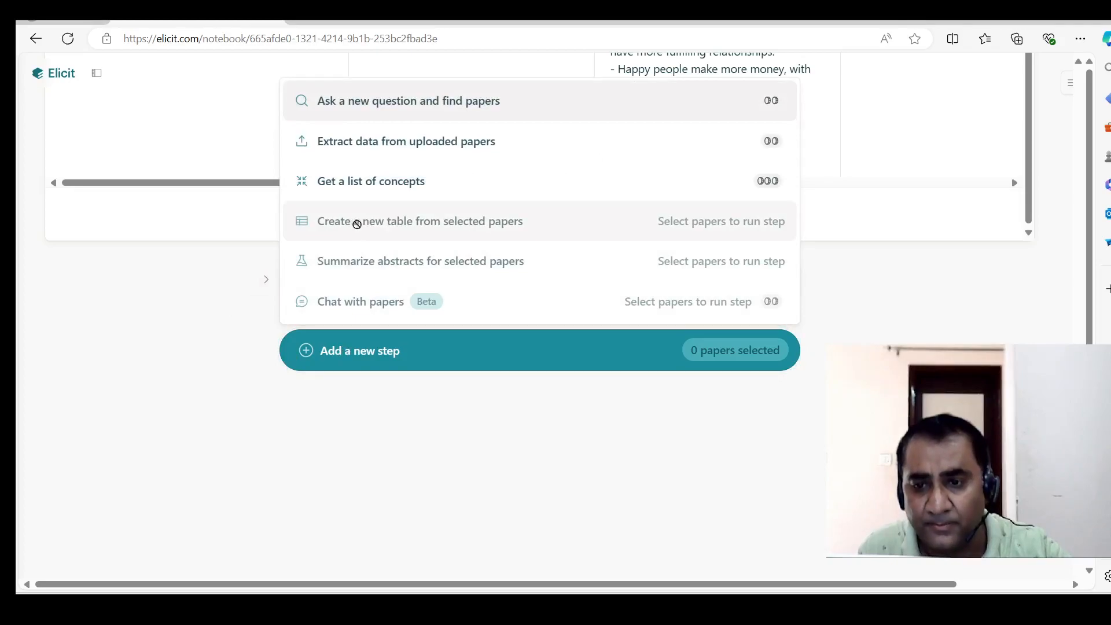
left_click(594, 441)
scroll(760, 432, "up", 3)
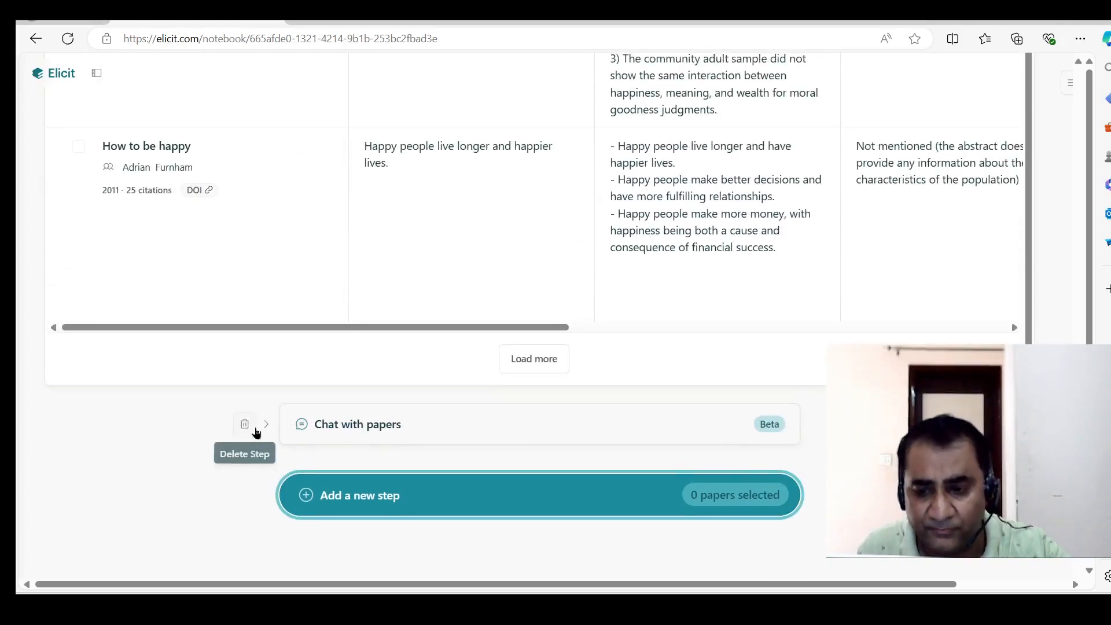
Step: Delete the Chat with papers step from the notebook
left_click(244, 427)
left_click(244, 426)
left_click(274, 485)
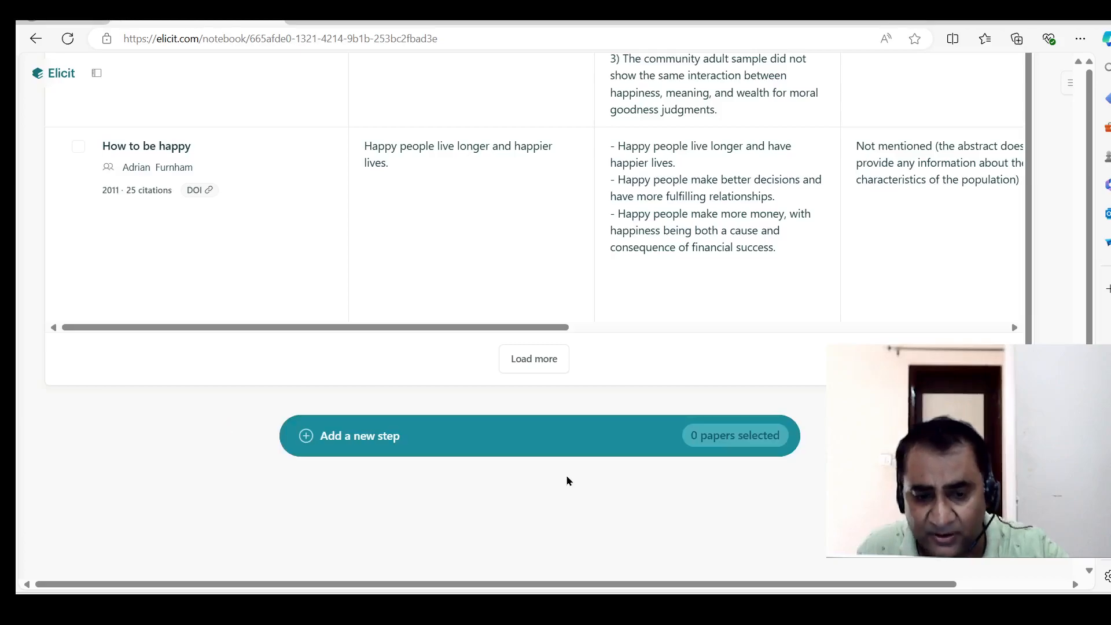
Step: Select the first four papers in the happy life table, from What Makes People Happy through The Origins of Happiness
scroll(159, 376, "up", 10)
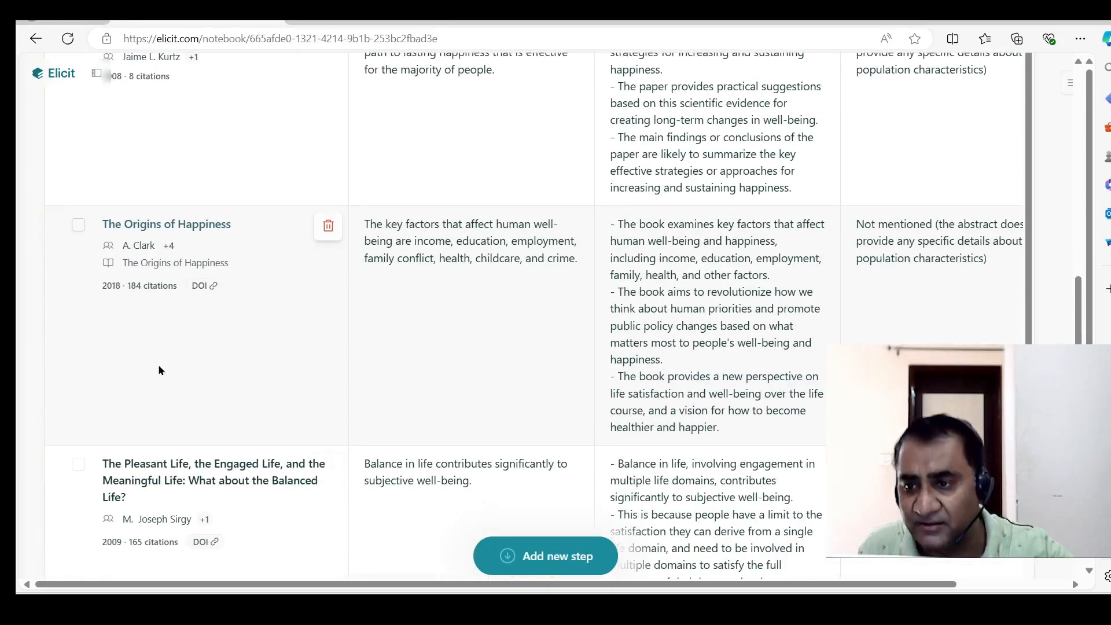
scroll(161, 370, "up", 10)
scroll(85, 368, "down", 5)
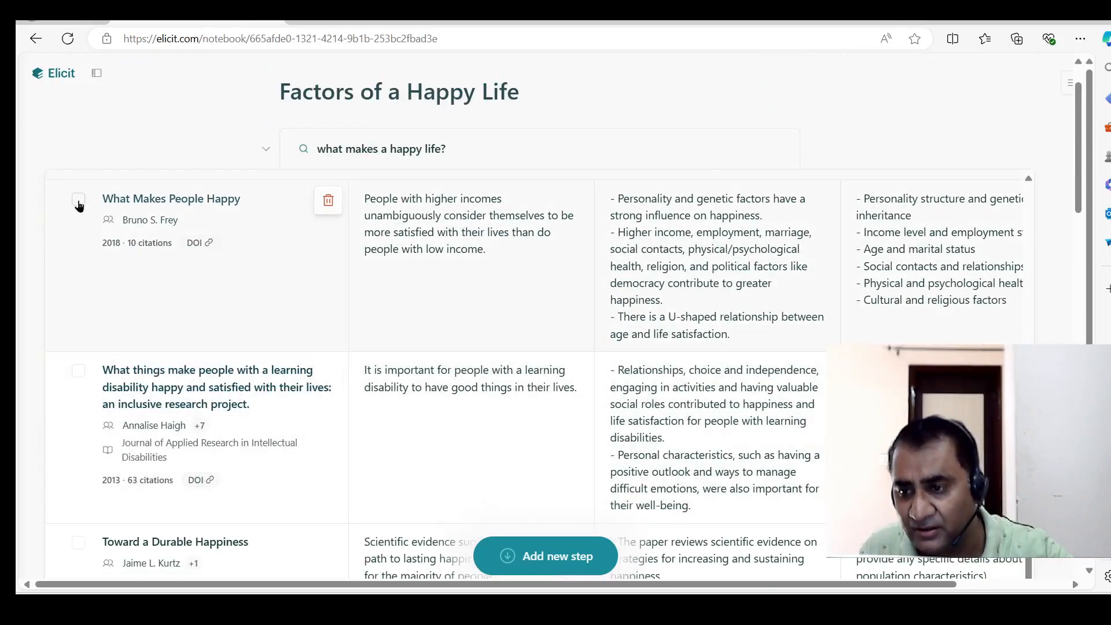
left_click(78, 200)
left_click(78, 372)
scroll(78, 382, "down", 2)
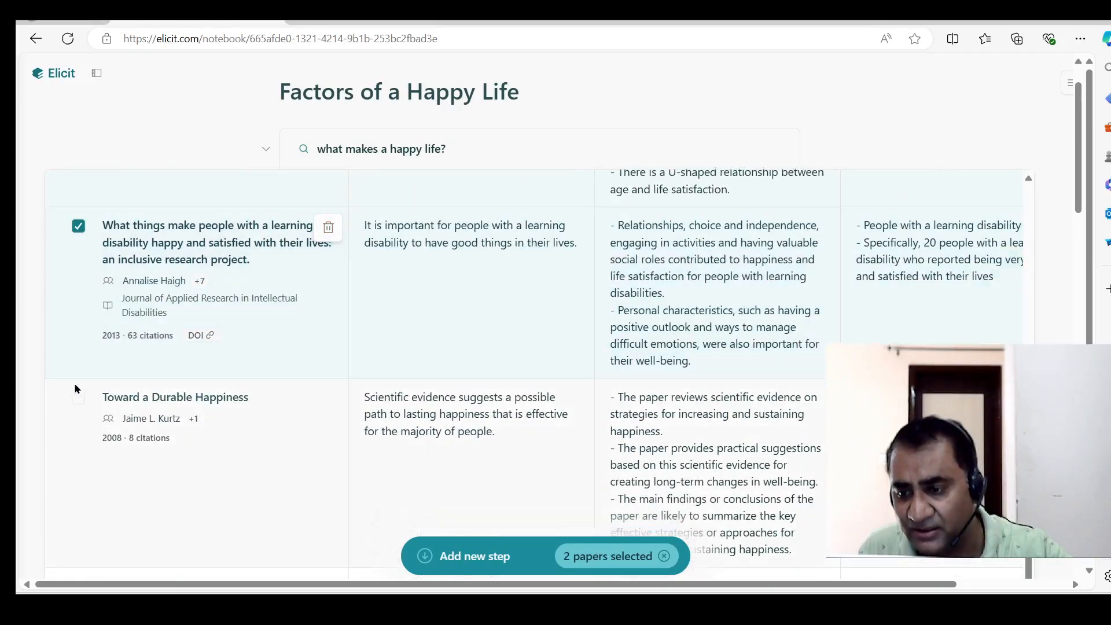
left_click(76, 398)
scroll(80, 408, "down", 3)
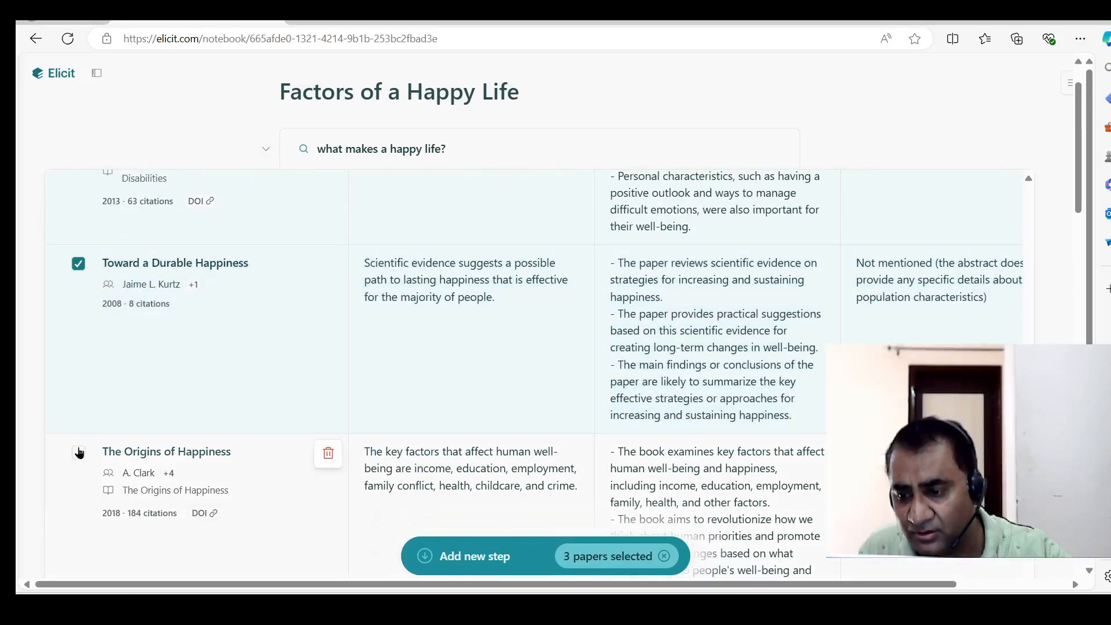
left_click(78, 435)
Step: Add a step that asks a new question and finds papers, and submit "Is money required for happiness?"
scroll(612, 567, "down", 10)
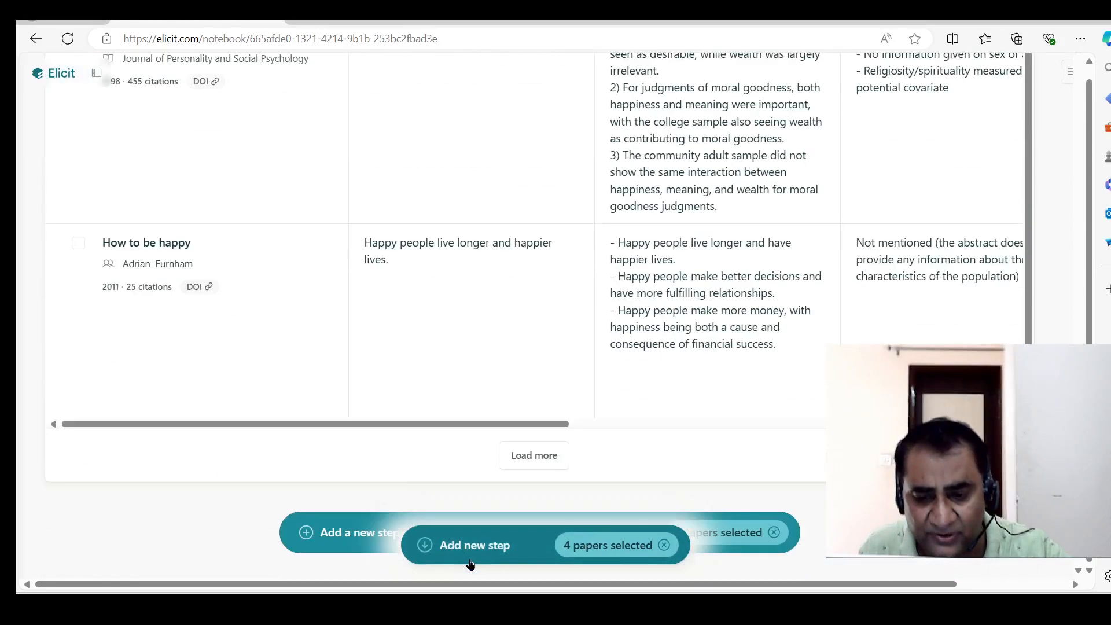
left_click(385, 282)
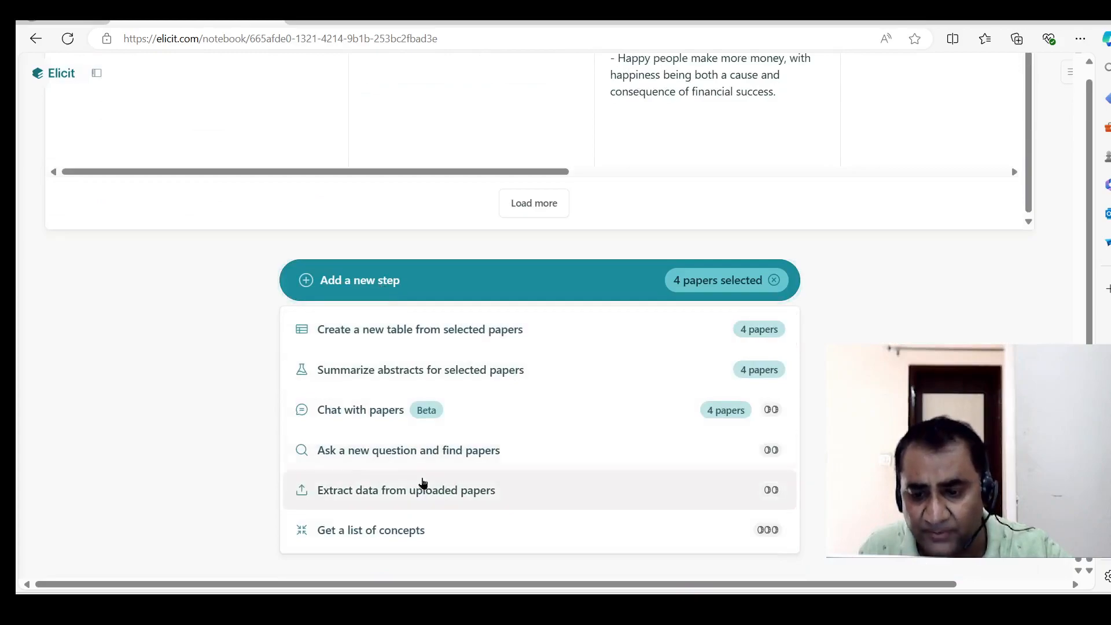
left_click(411, 457)
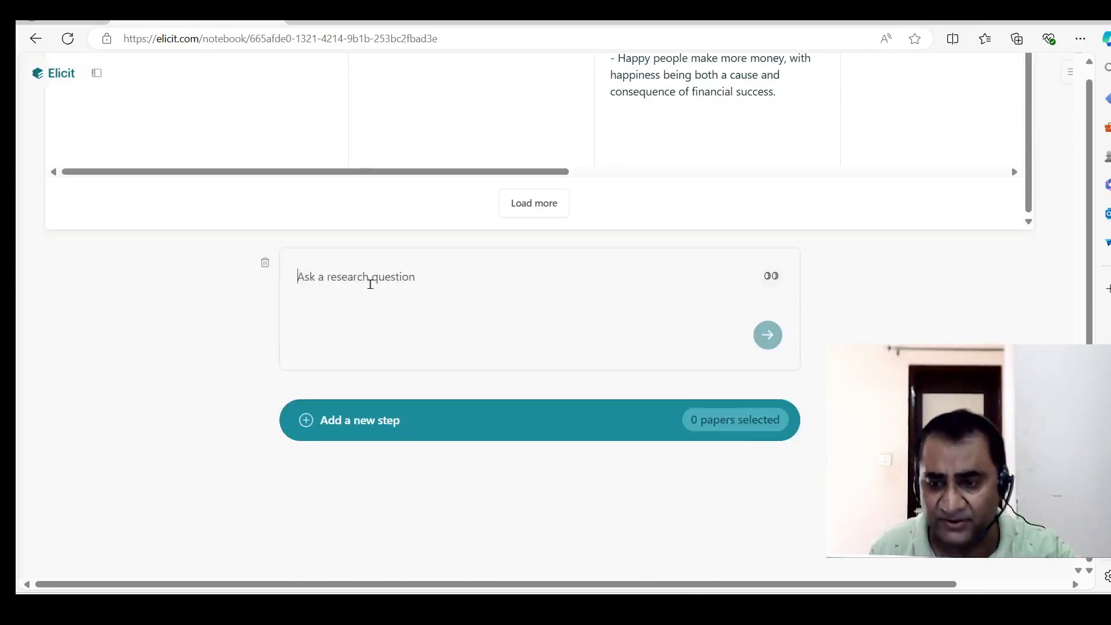
type("Is ")
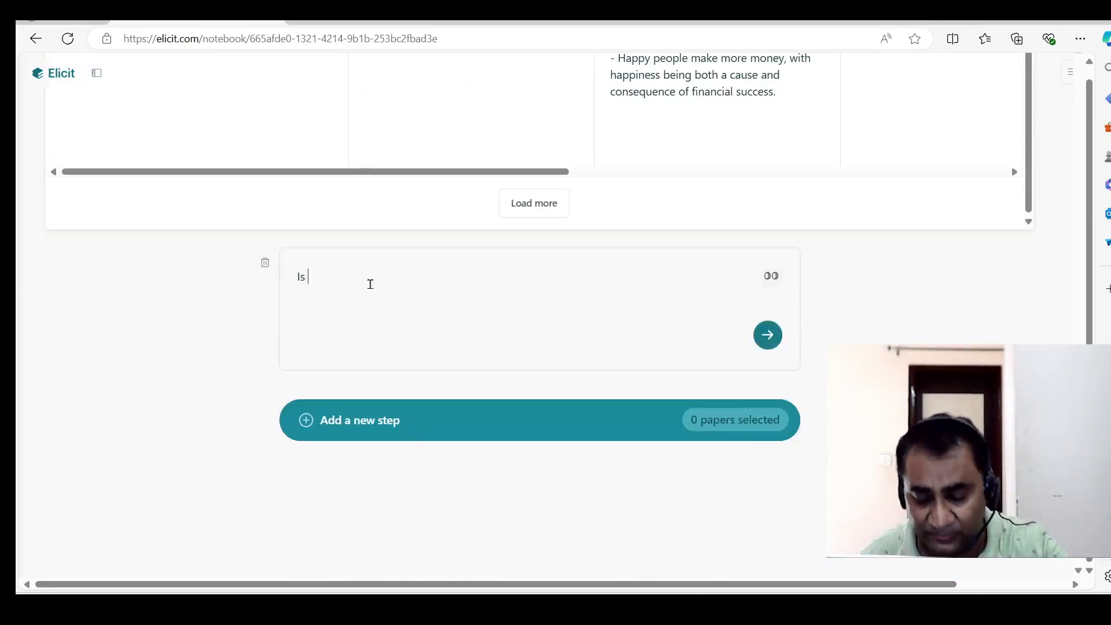
type("money required for")
key("BackSpace")
key("BackSpace")
key("BackSpace")
type("for happiness?")
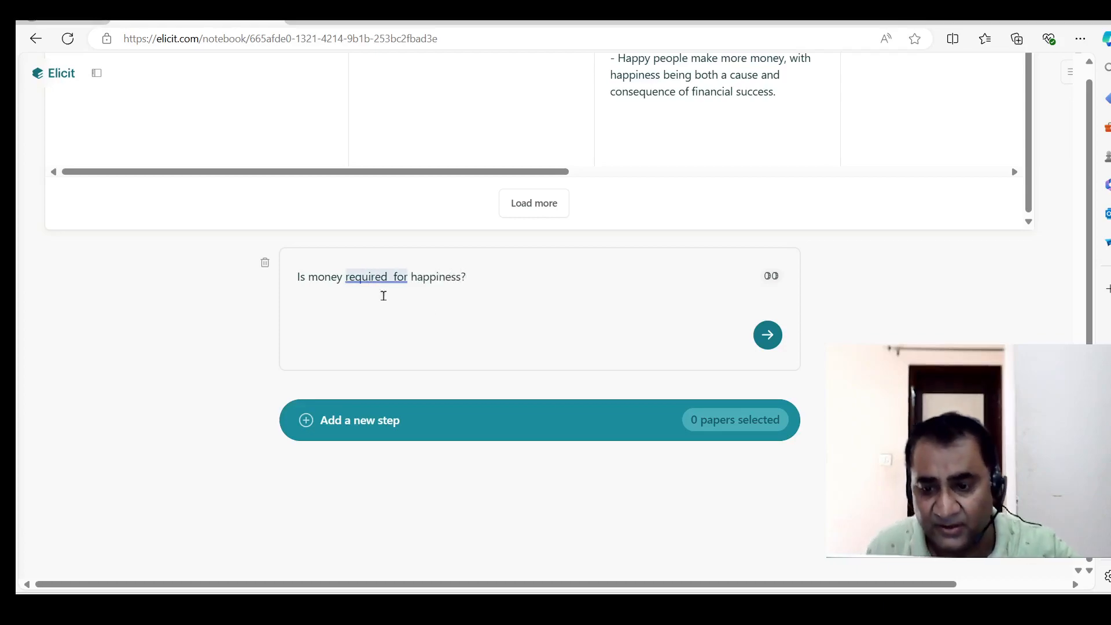
left_click(766, 335)
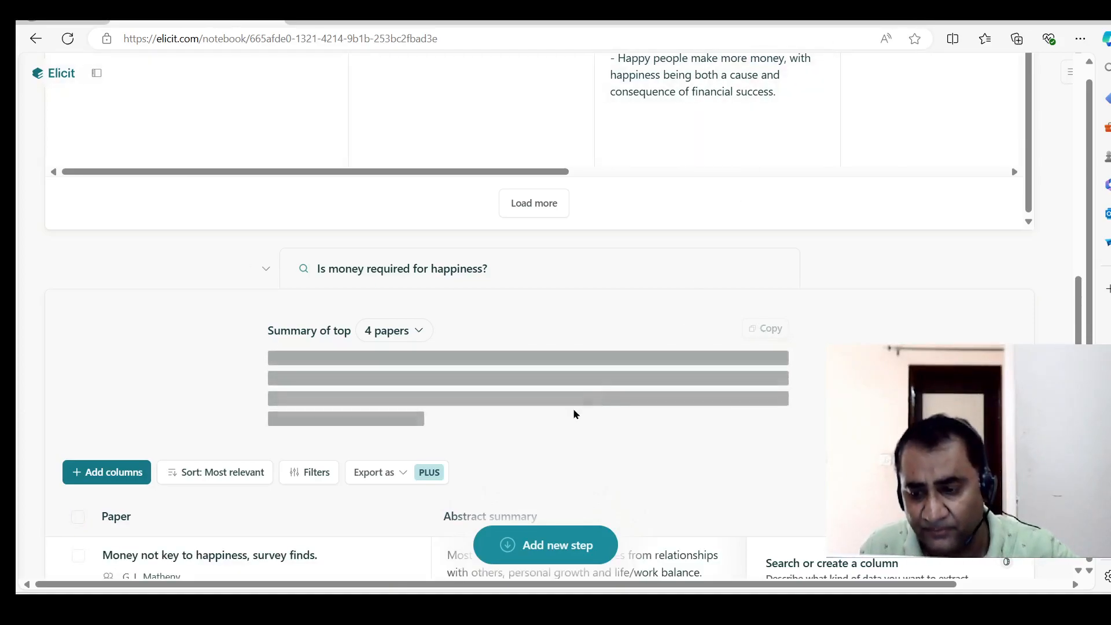
Step: Examine the summary and papers found for the money question, and return to the notebook's first summary
scroll(565, 426, "down", 3)
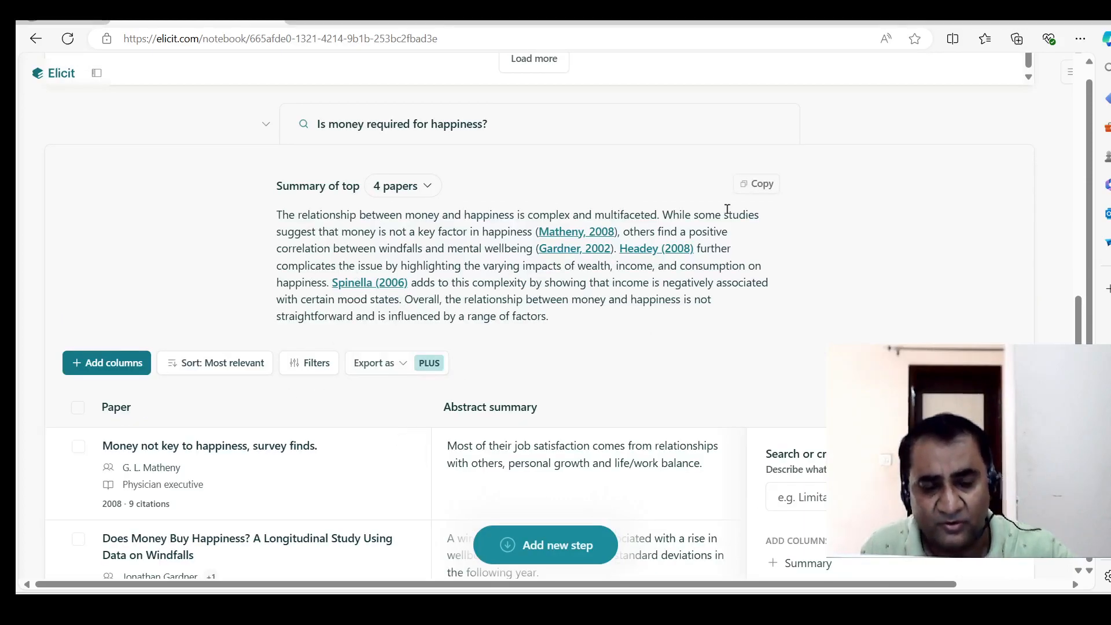
scroll(298, 419, "down", 3)
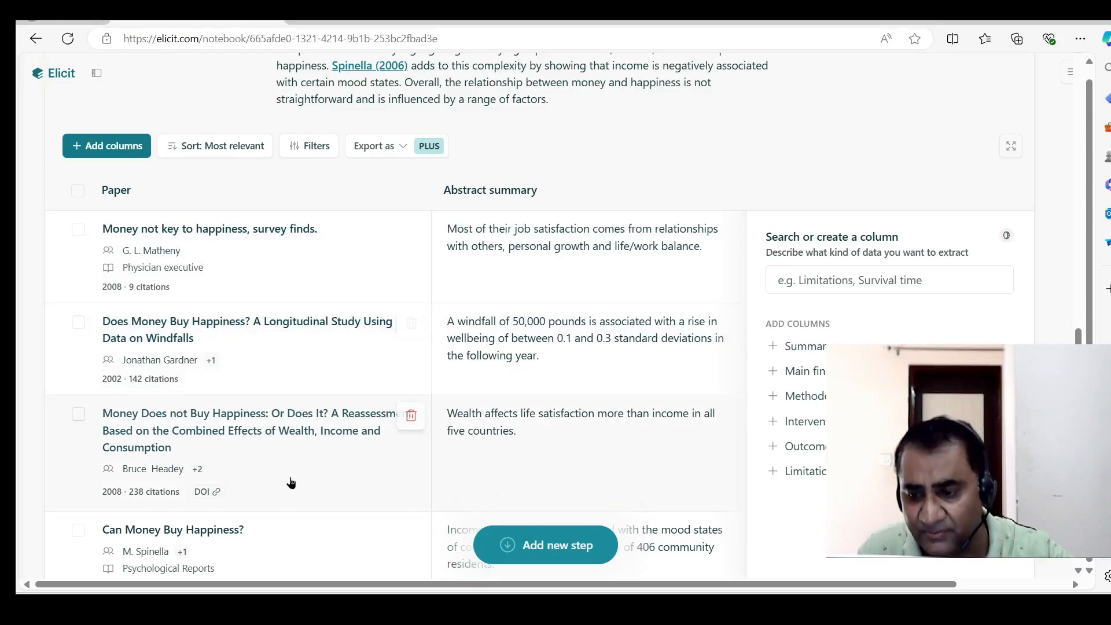
scroll(283, 528, "up", 3)
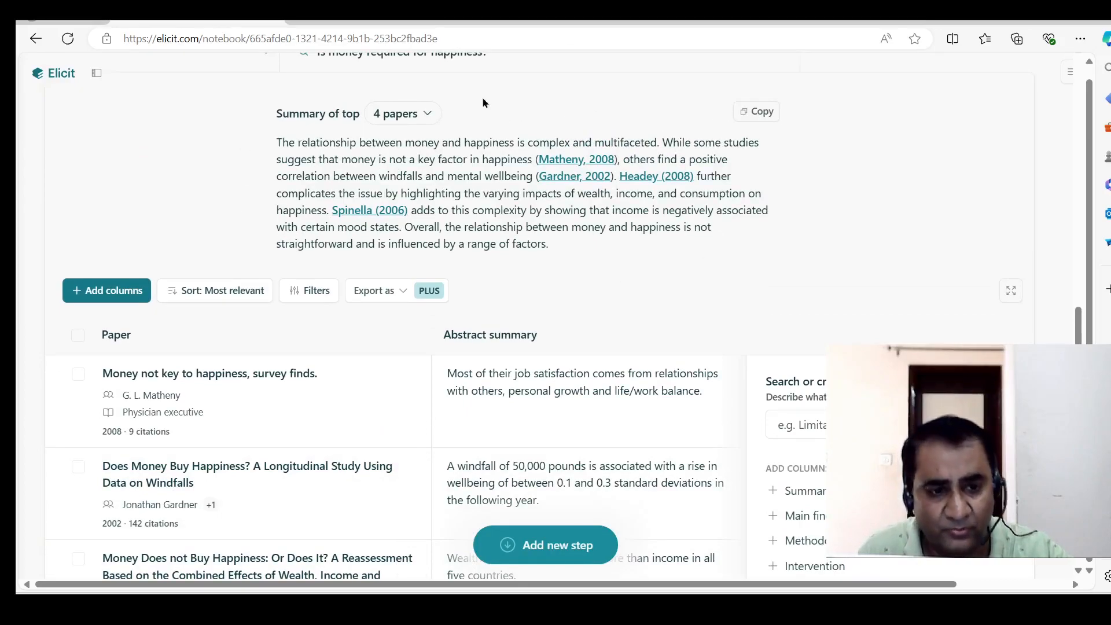
scroll(682, 253, "up", 10)
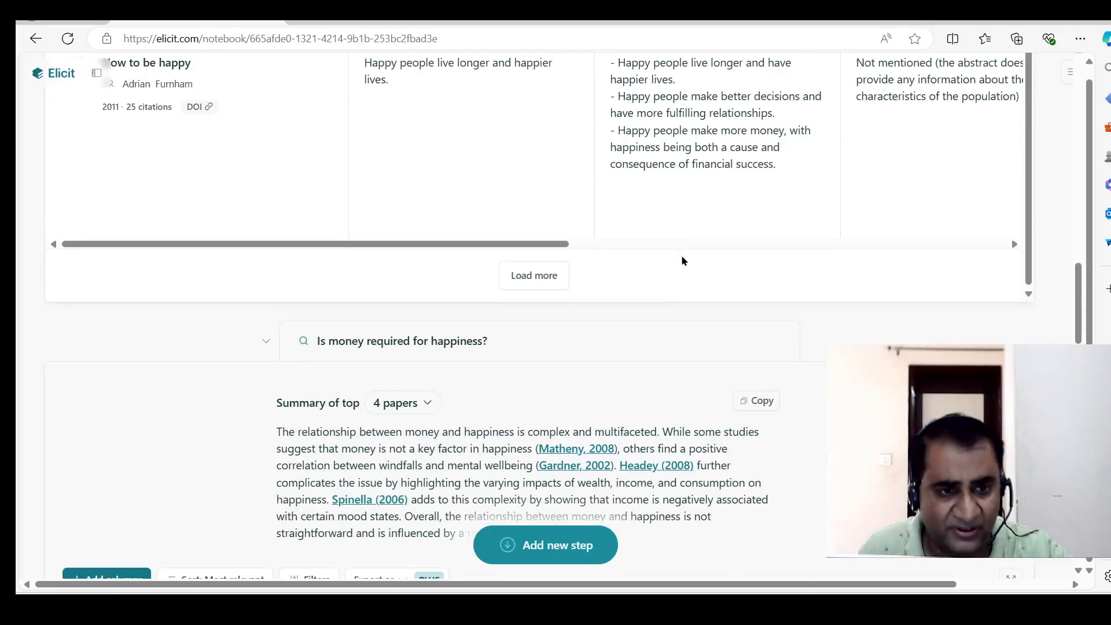
left_click_drag(1079, 304, 1068, 94)
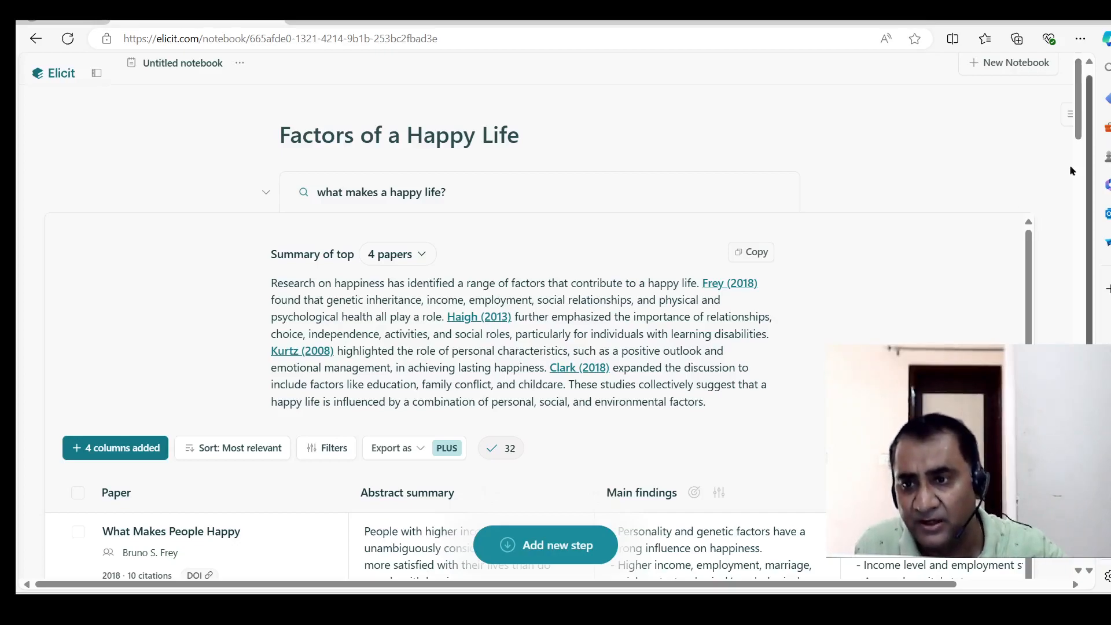
Step: Open Elicit's help and guides site and look over its article categories
mouse_move(49, 76)
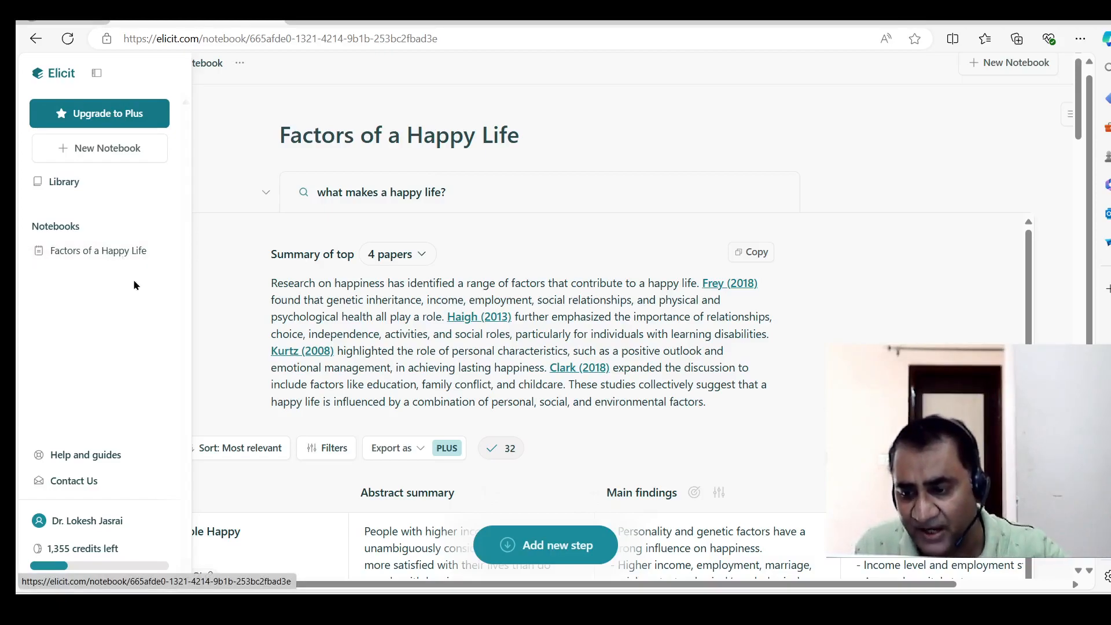
left_click(112, 457)
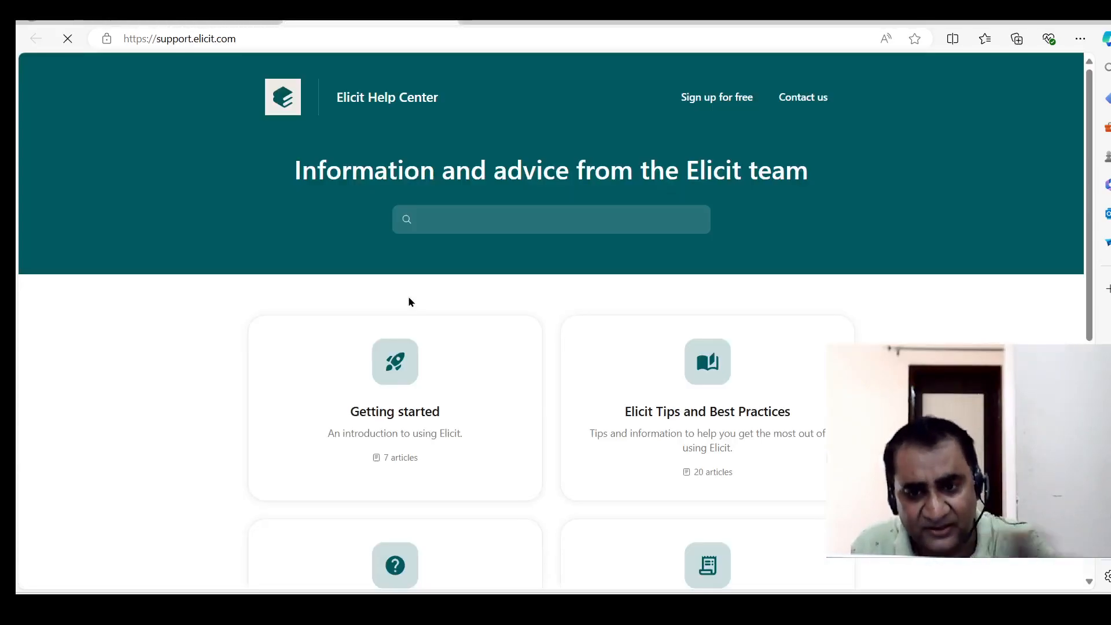
scroll(1090, 115, "down", 2)
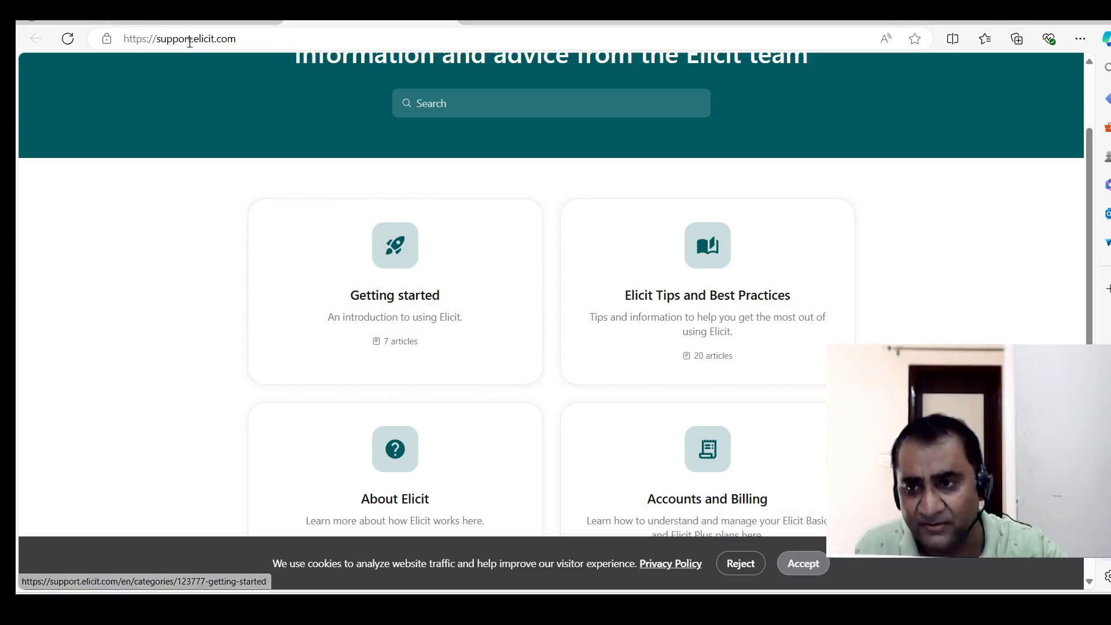
Step: Return from the Help Center to Elicit and go to its home page, where a new notebook can be started
left_click(191, 22)
left_click(59, 78)
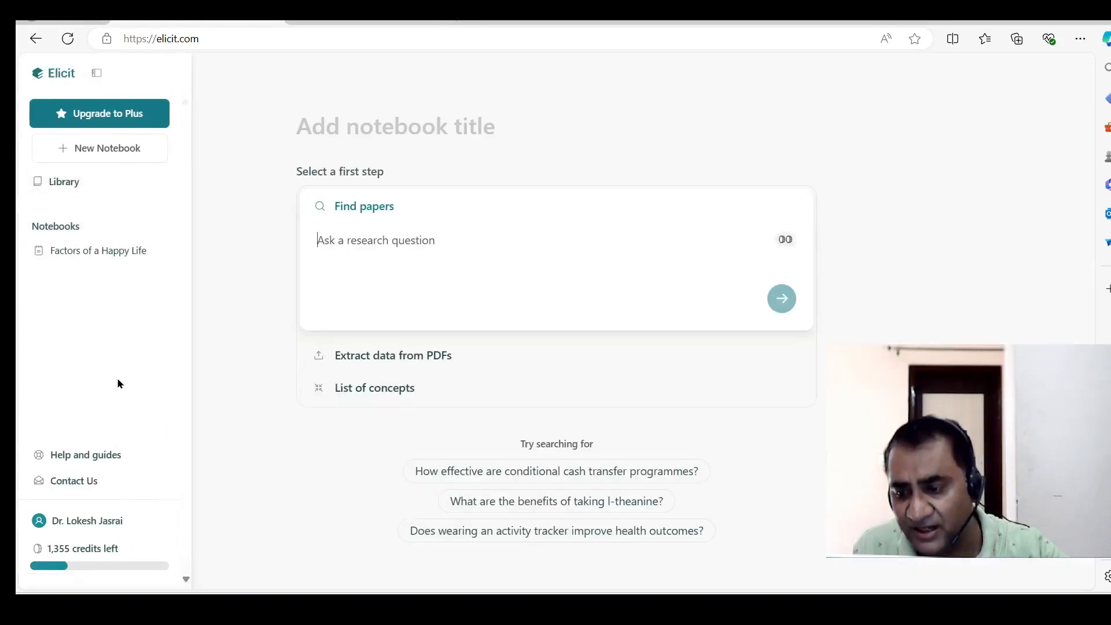
mouse_move(144, 496)
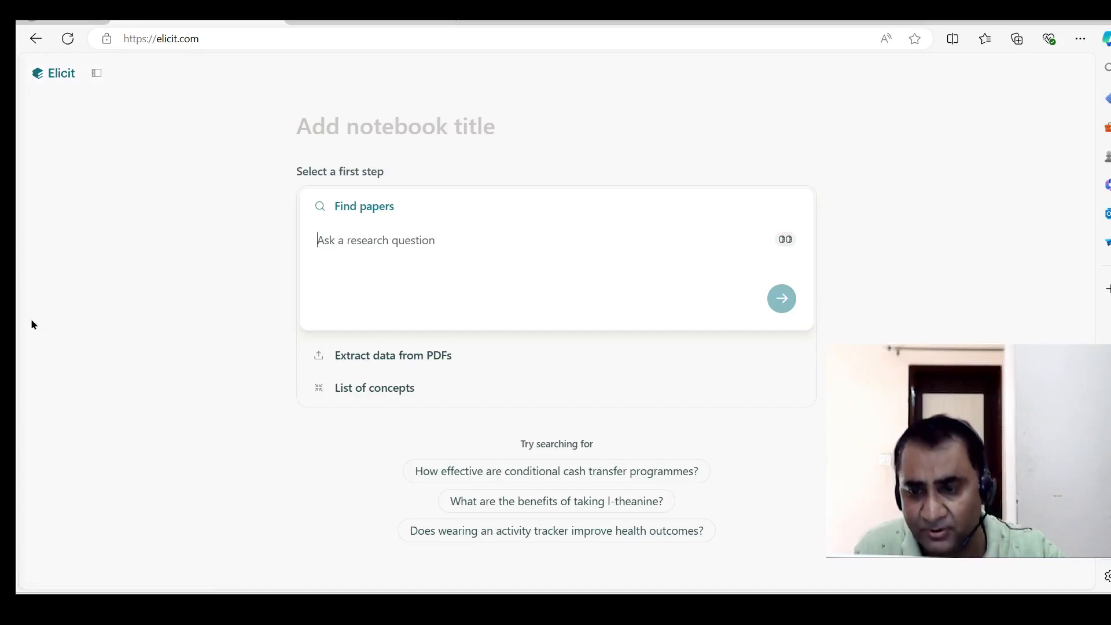
mouse_move(32, 324)
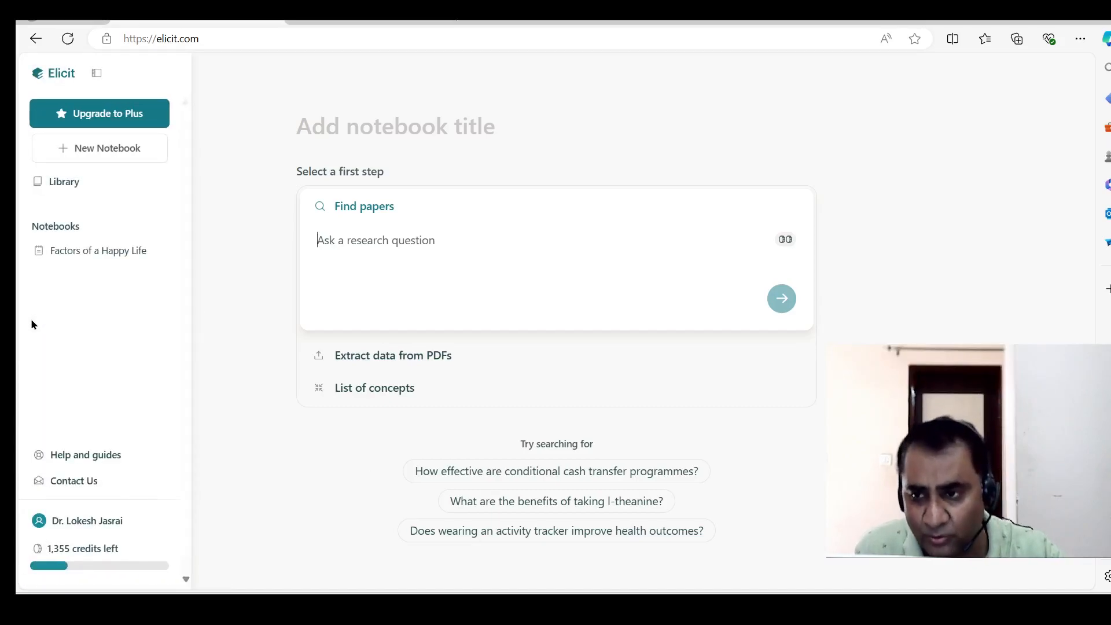